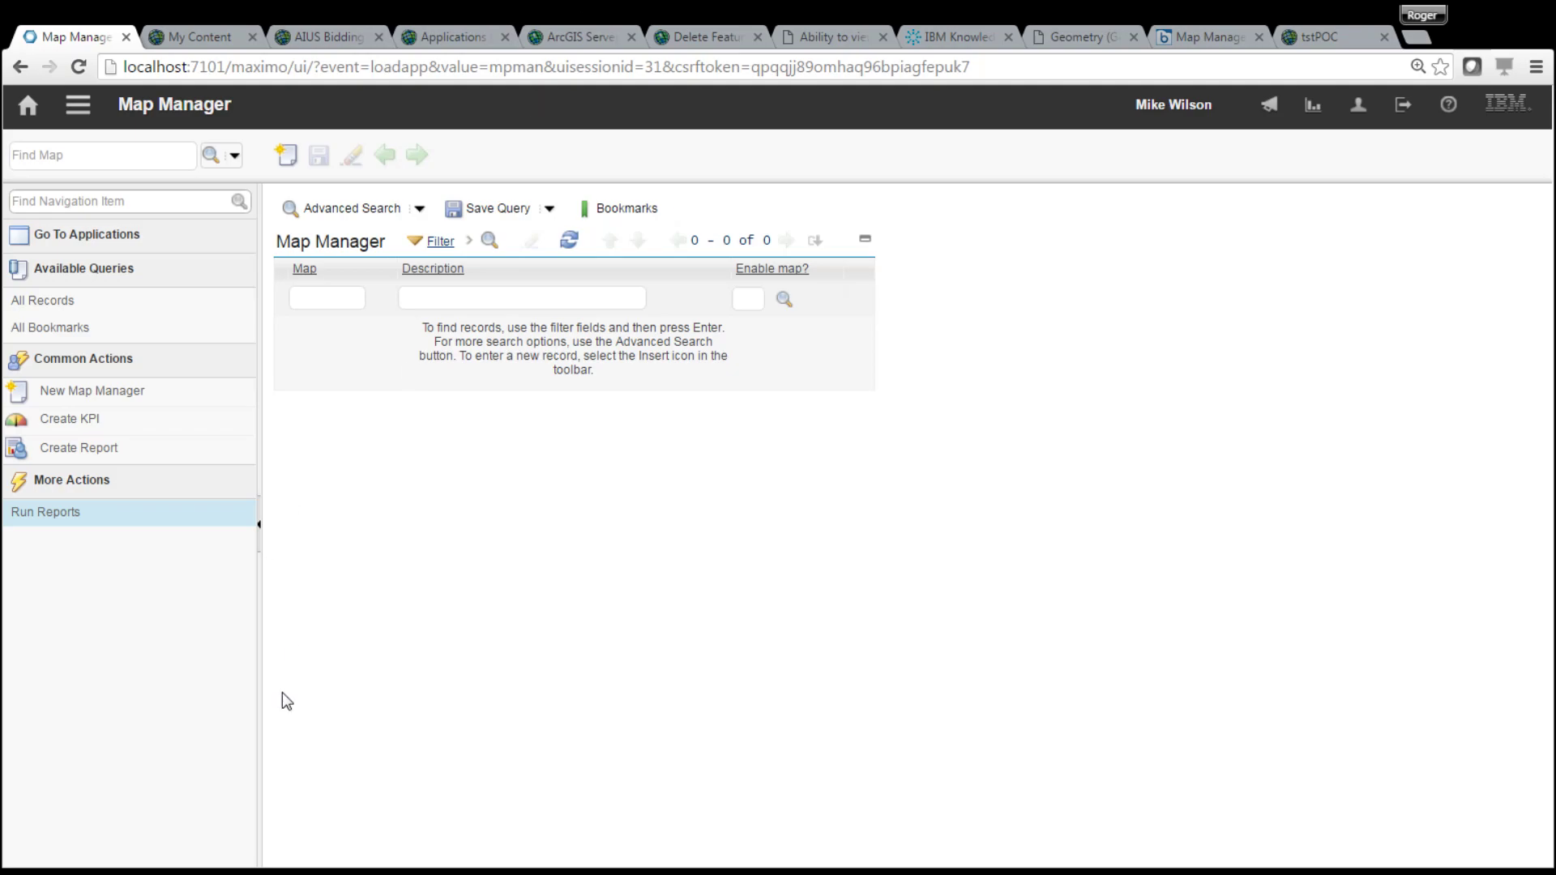
# List all map records and open the MapTips settings of MAP1
pyautogui.click(523, 801)
pyautogui.click(317, 327)
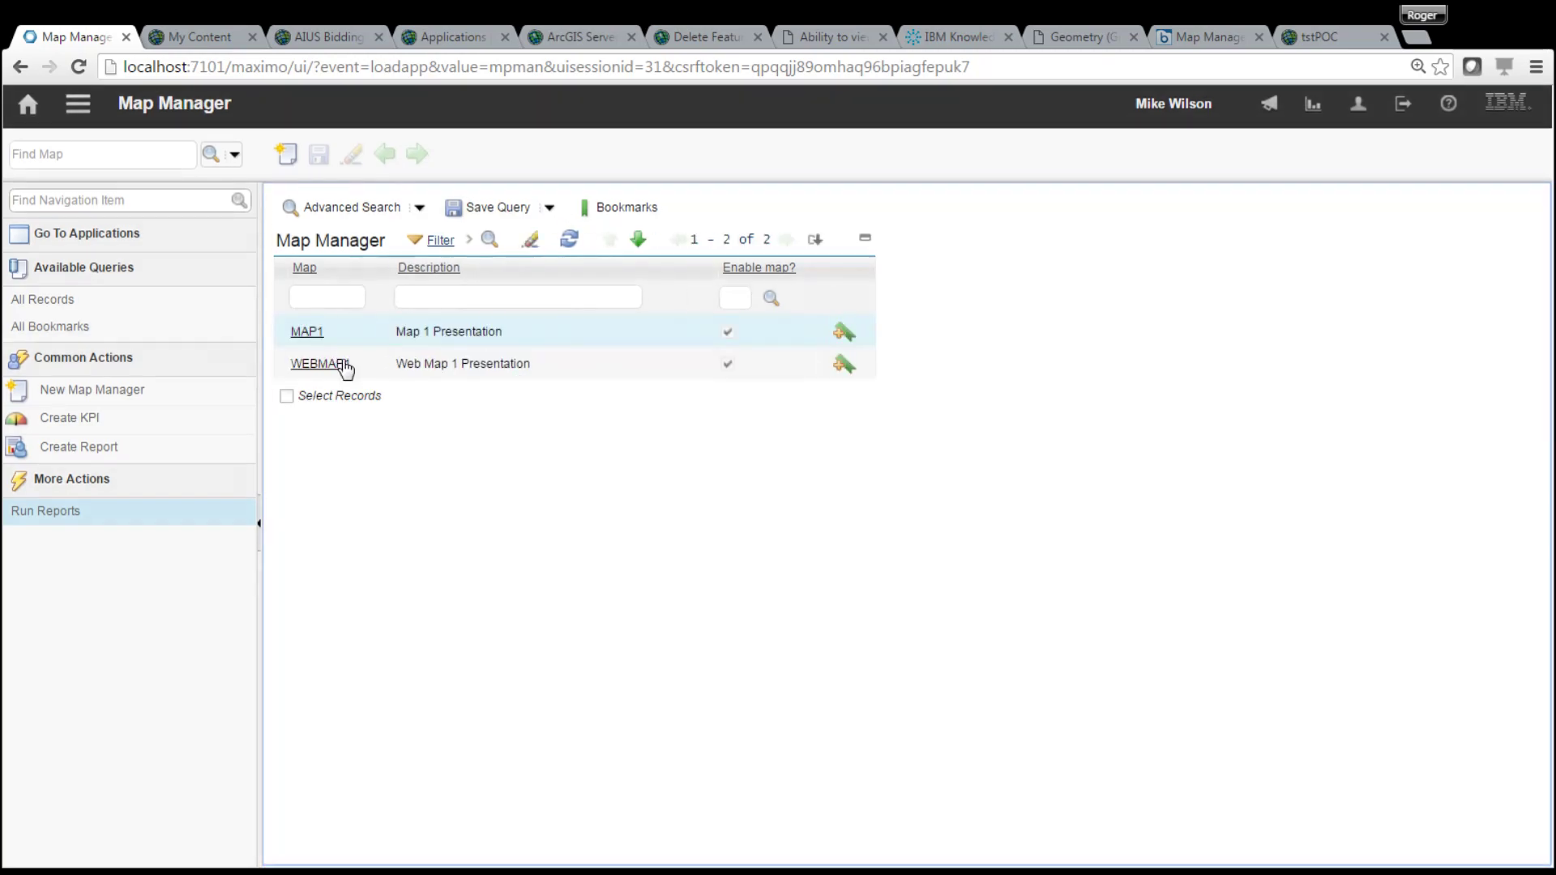
pyautogui.click(306, 333)
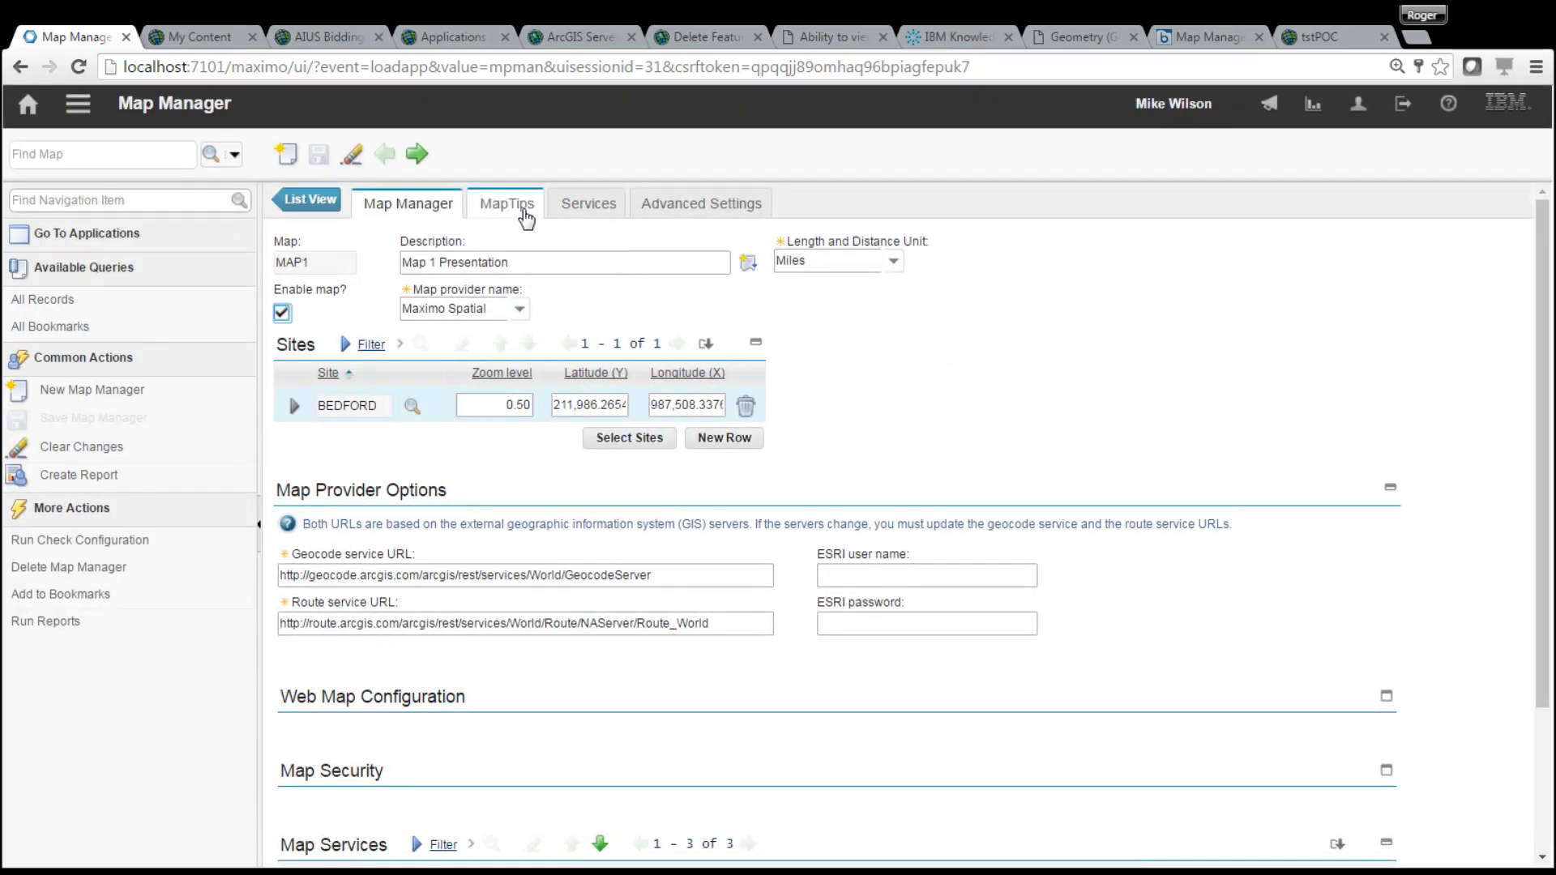
pyautogui.click(525, 207)
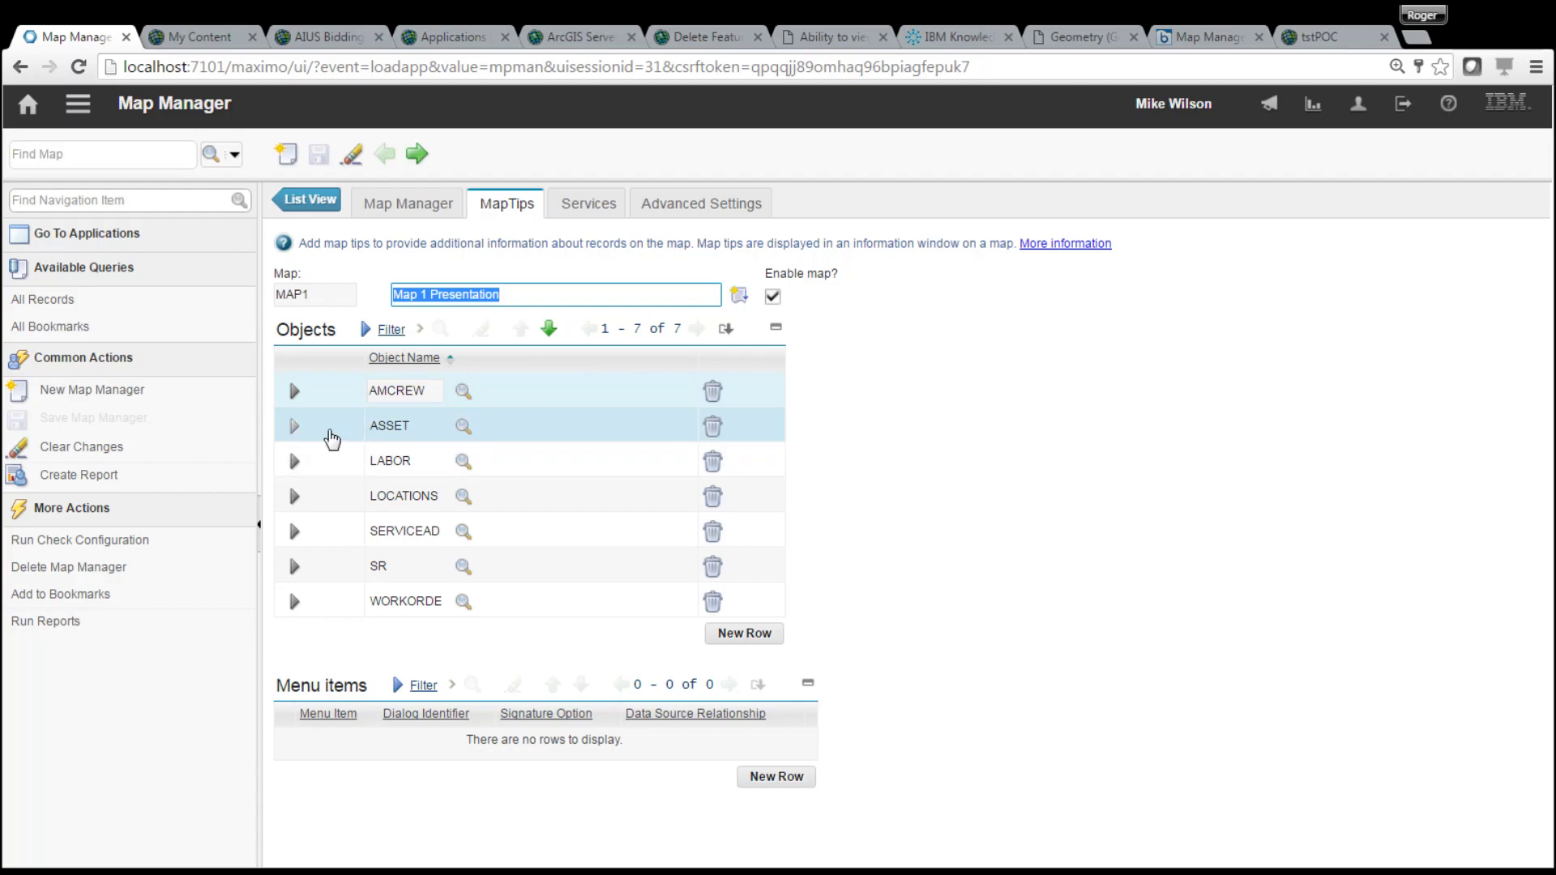
# Expand the ASSET object's map tip details and open its Mouseover template
pyautogui.click(294, 426)
pyautogui.moveTo(1539, 402); pyautogui.dragTo(1543, 439)
pyautogui.scroll(-3, 288, 303)
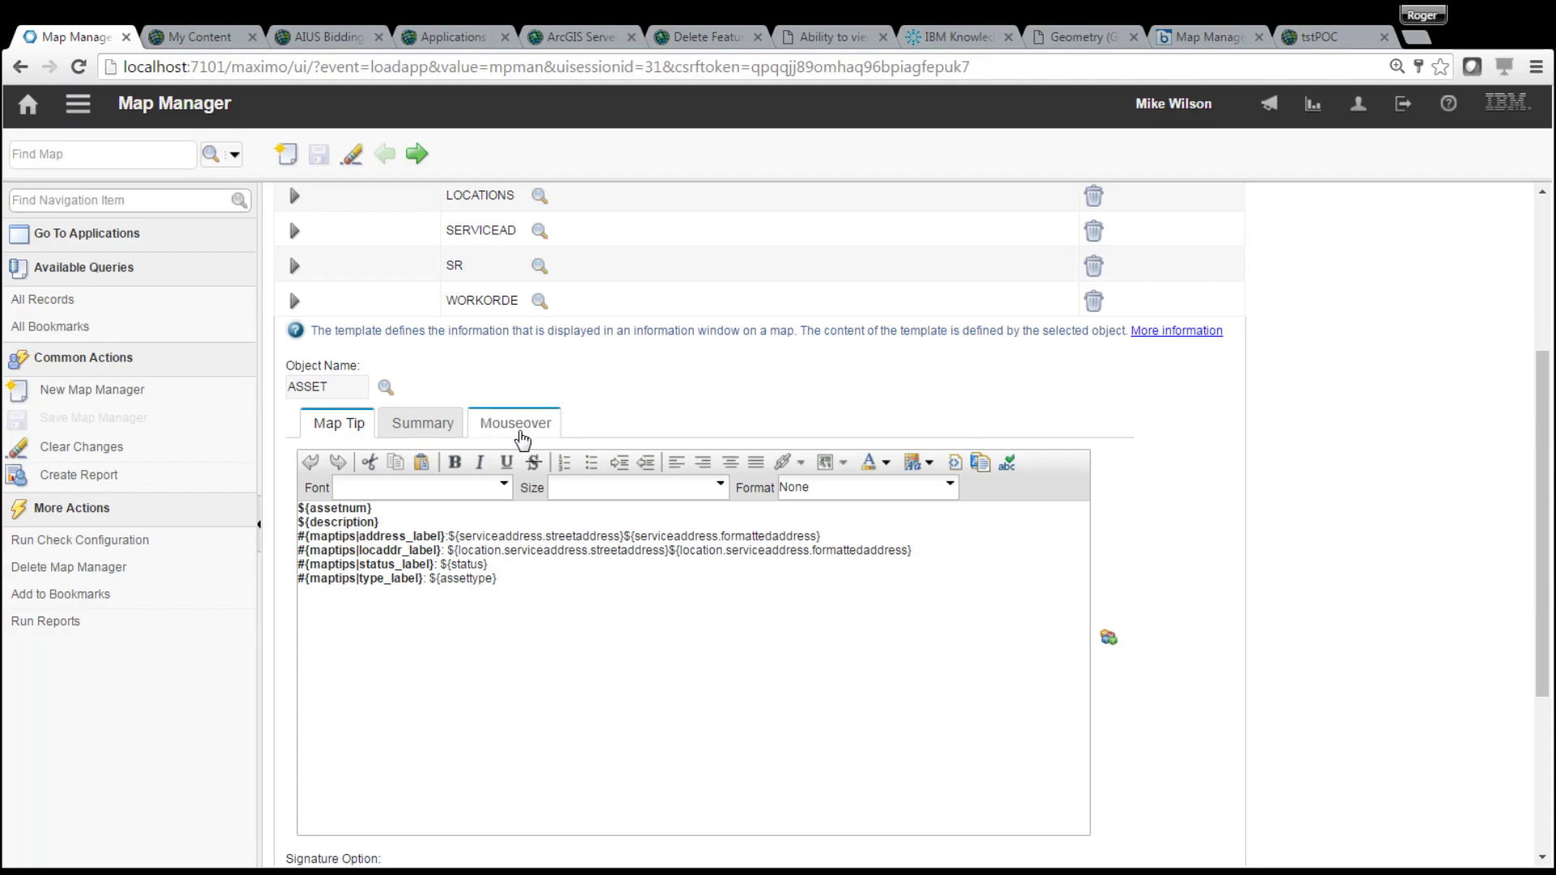
pyautogui.click(531, 425)
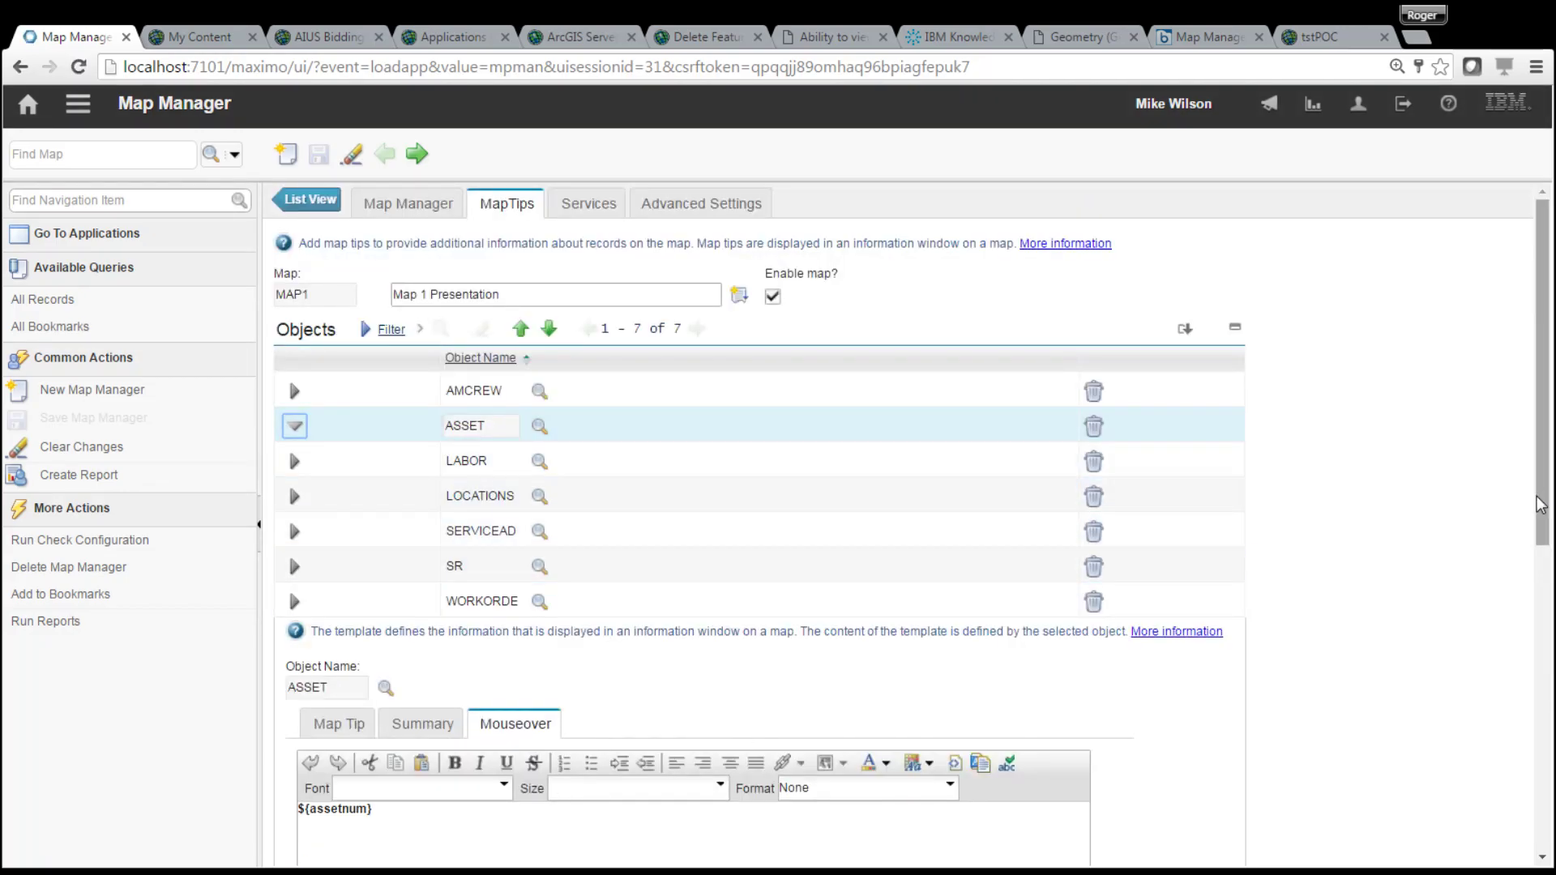
pyautogui.moveTo(1542, 511); pyautogui.dragTo(1543, 727)
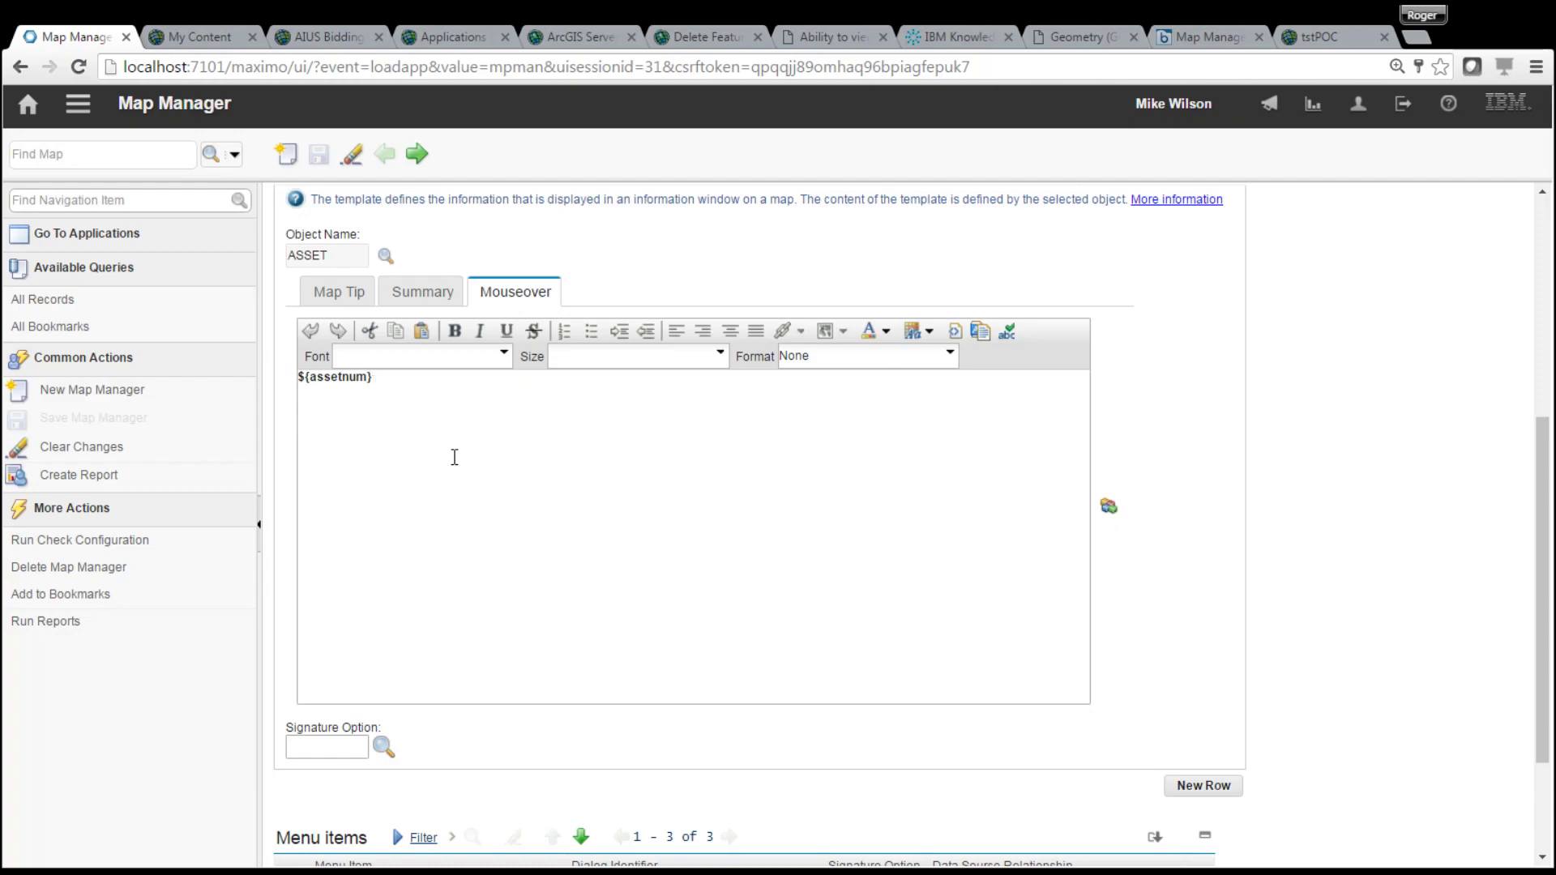
# Try adding the CALNUM calendar field to the ASSET Mouseover template, and delete it from the text again
pyautogui.click(1111, 510)
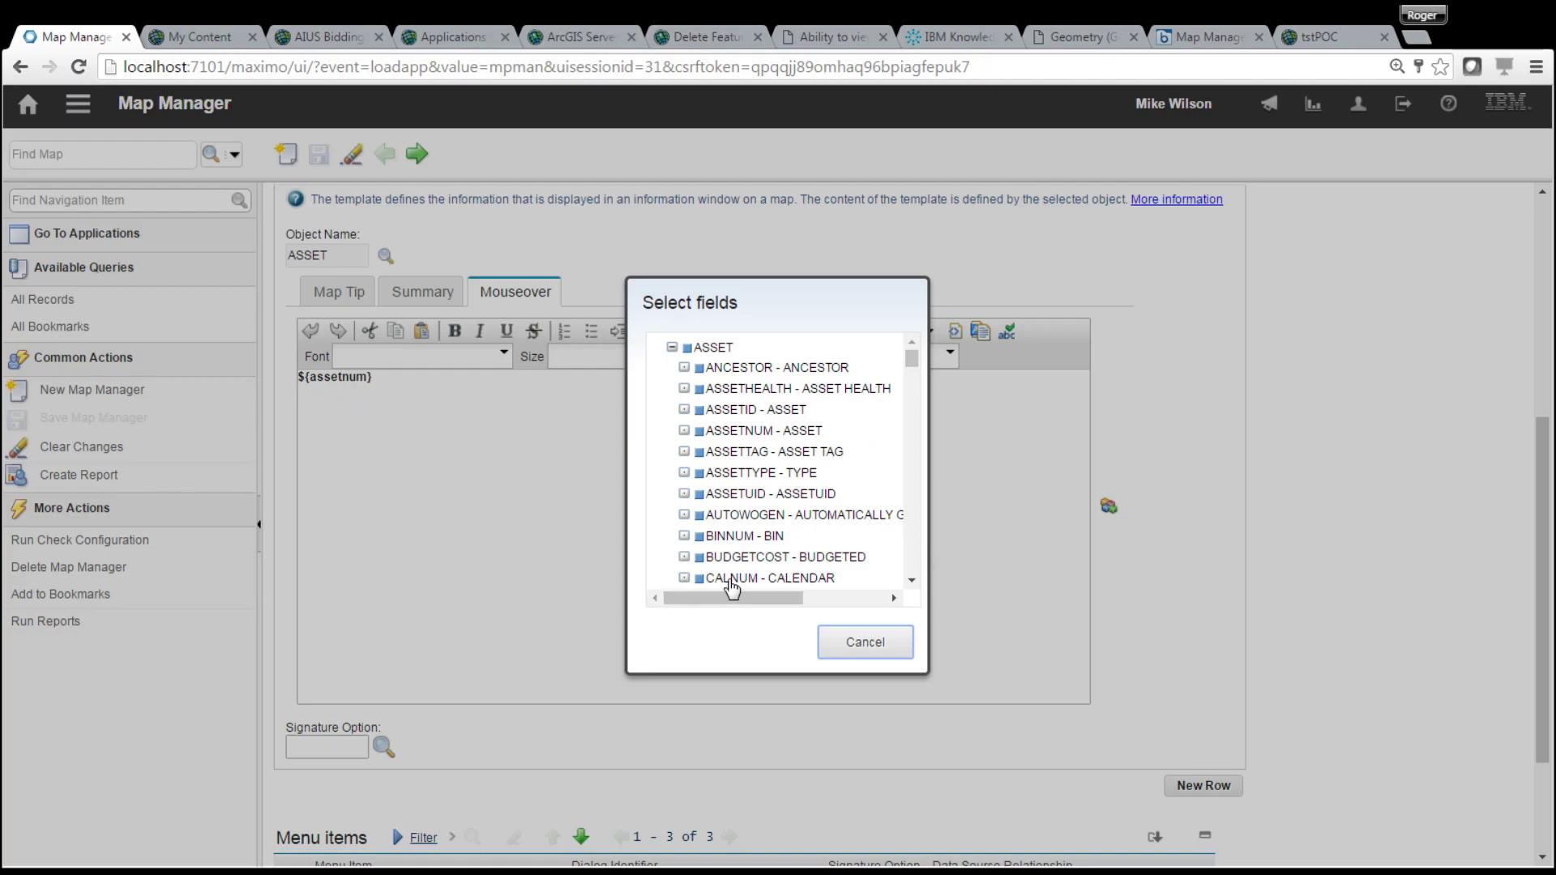
pyautogui.click(702, 579)
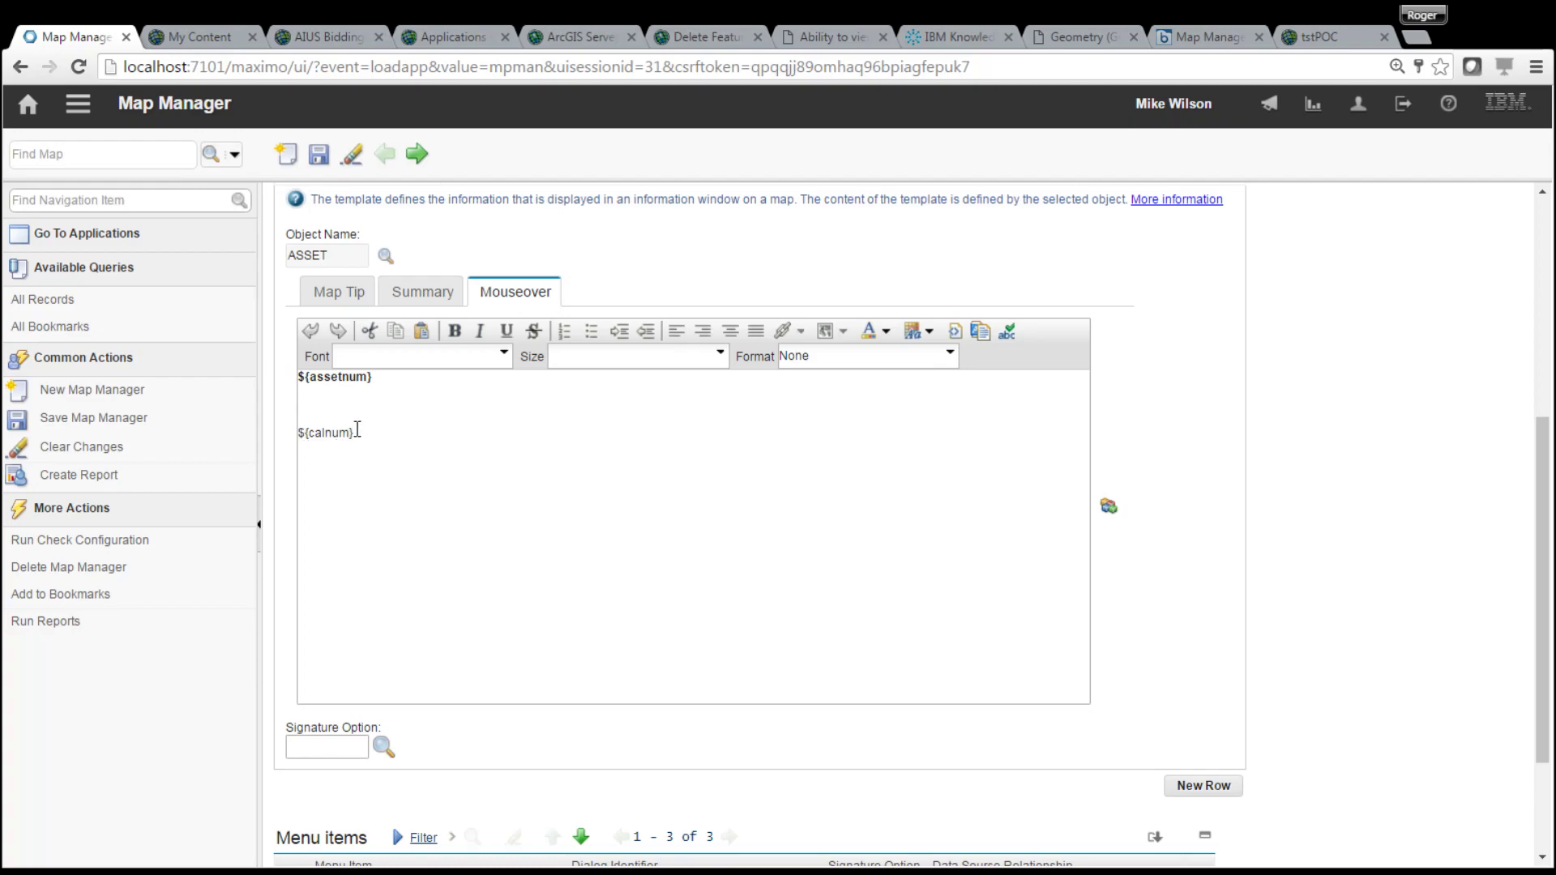
pyautogui.moveTo(365, 431); pyautogui.dragTo(291, 431)
pyautogui.press('BackSpace')
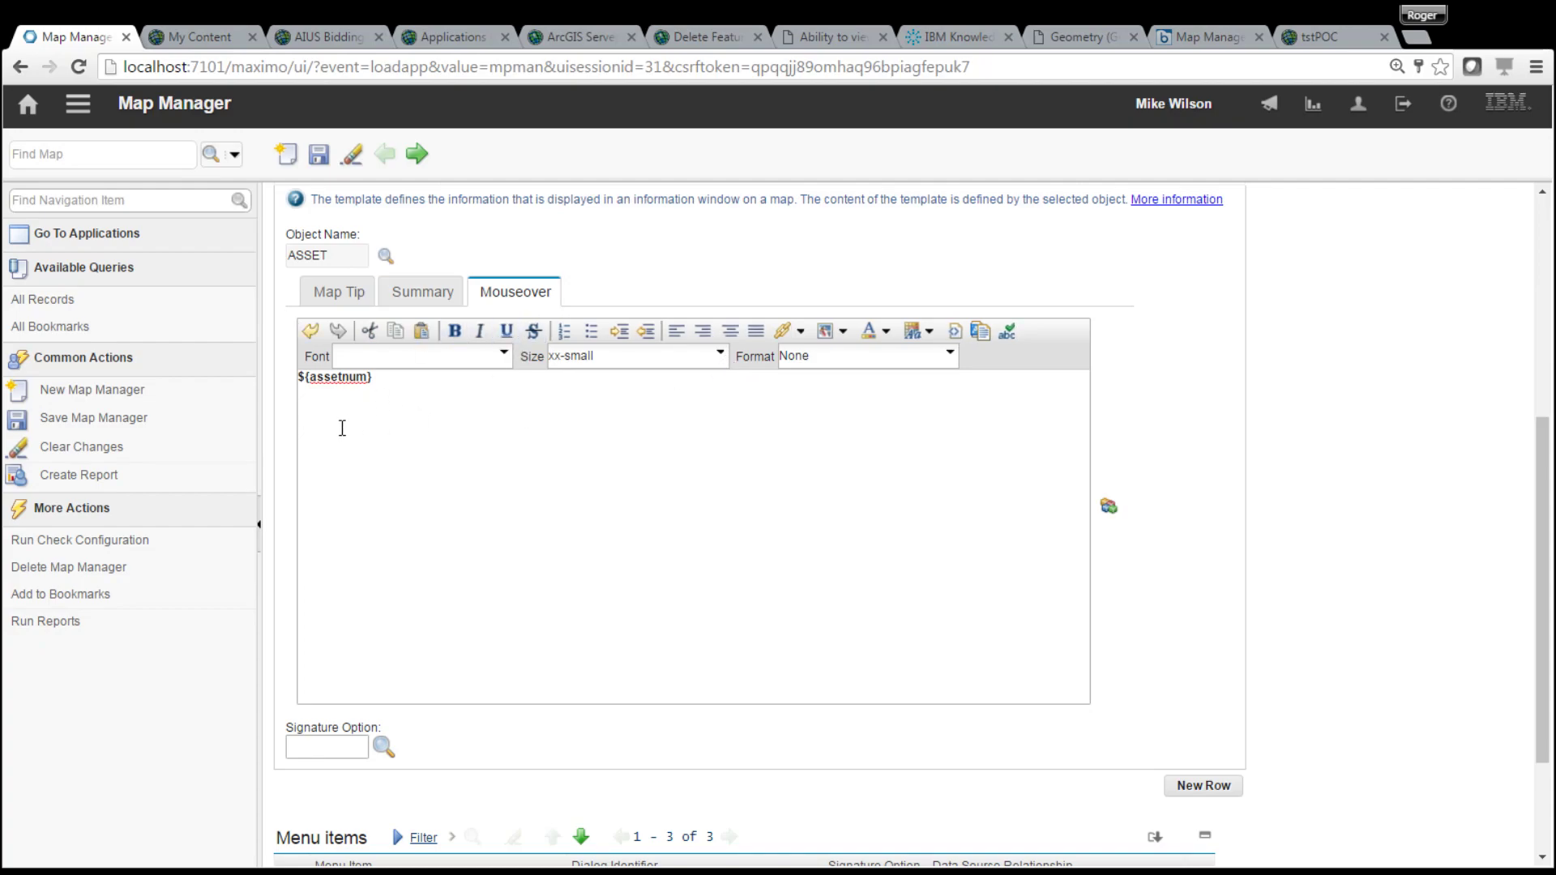
# Add the text "This is mouseover!!!" below the asset number in the Mouseover template and remove an extra blank line
pyautogui.write('his IS ')
pyautogui.write('is')
pyautogui.write(' mouseover')
pyautogui.write('!!!')
pyautogui.click(301, 406)
pyautogui.press('BackSpace')
# In the ASSET Map Tip template, put the labels "Asset Number:" and "Description:" before the asset number and description fields
pyautogui.click(358, 302)
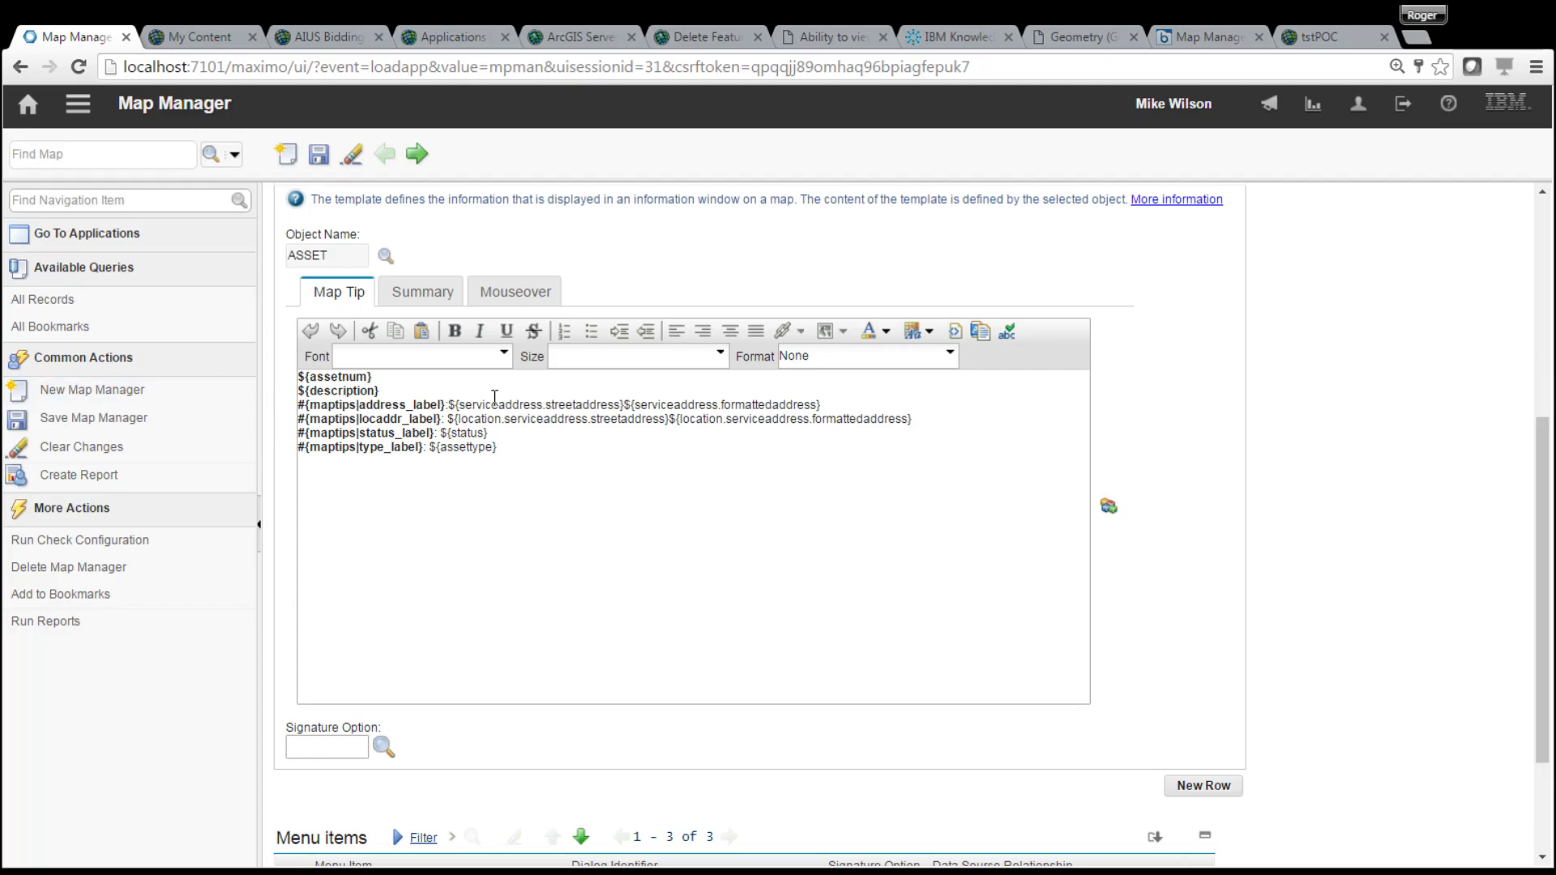
pyautogui.click(301, 377)
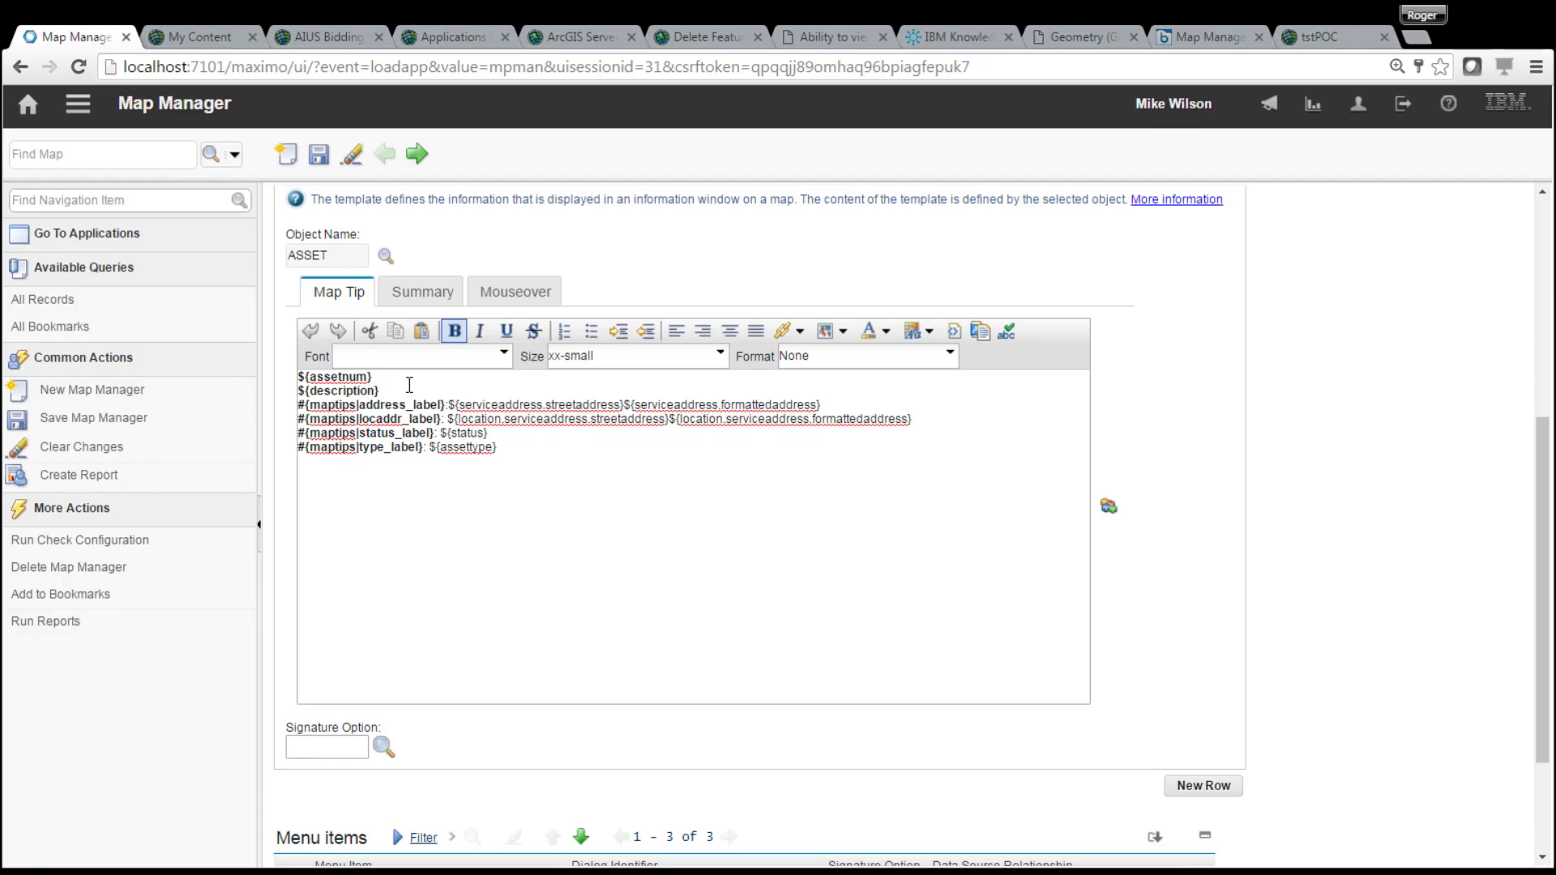
pyautogui.write('Asset Number:')
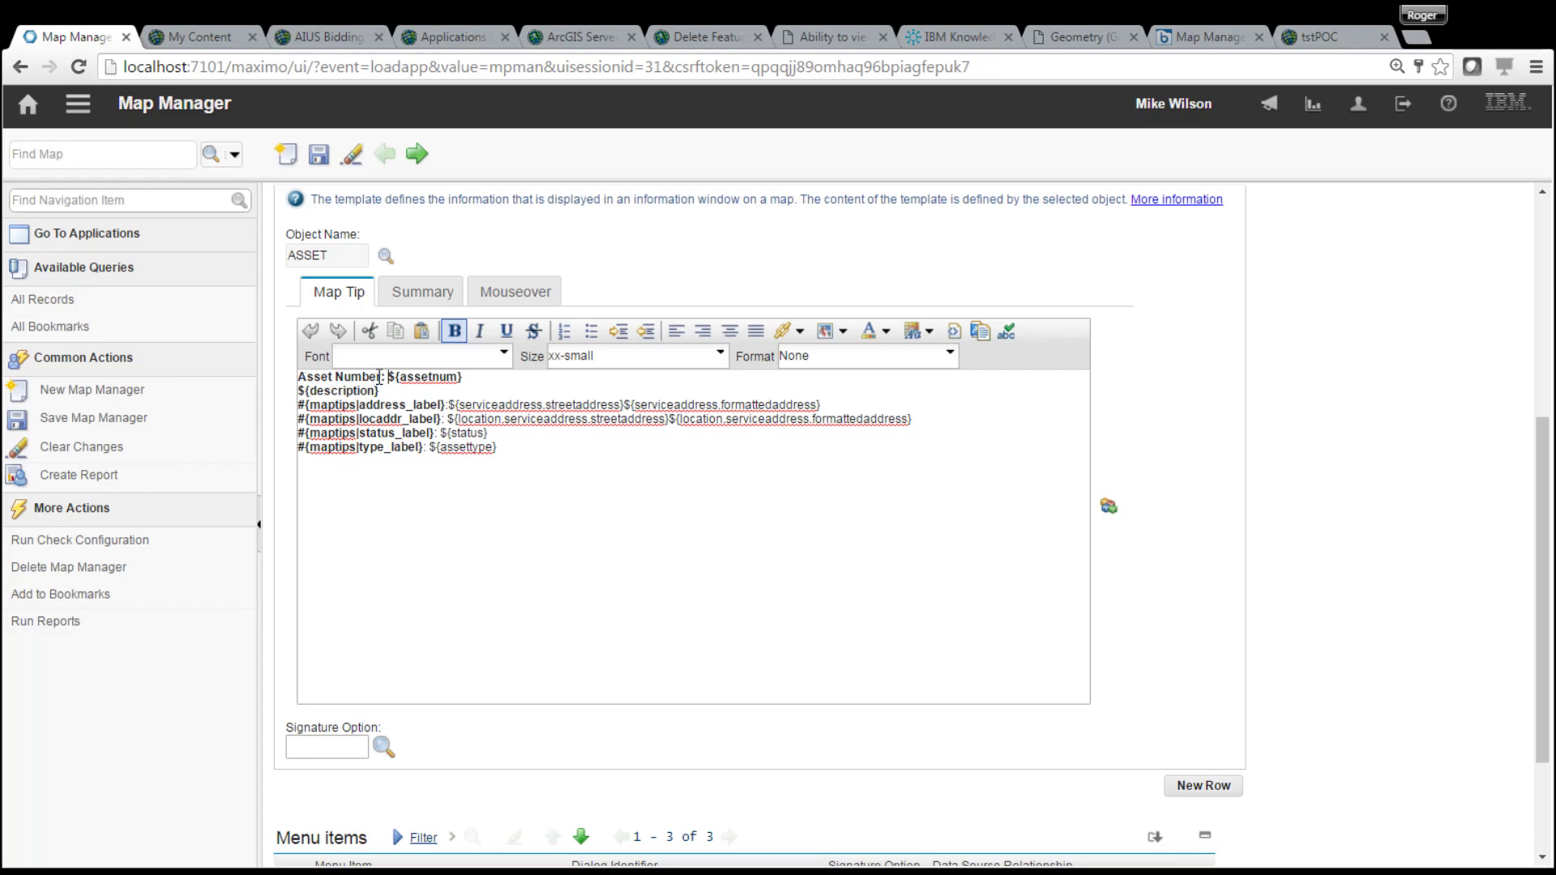
pyautogui.click(299, 387)
pyautogui.write('Description')
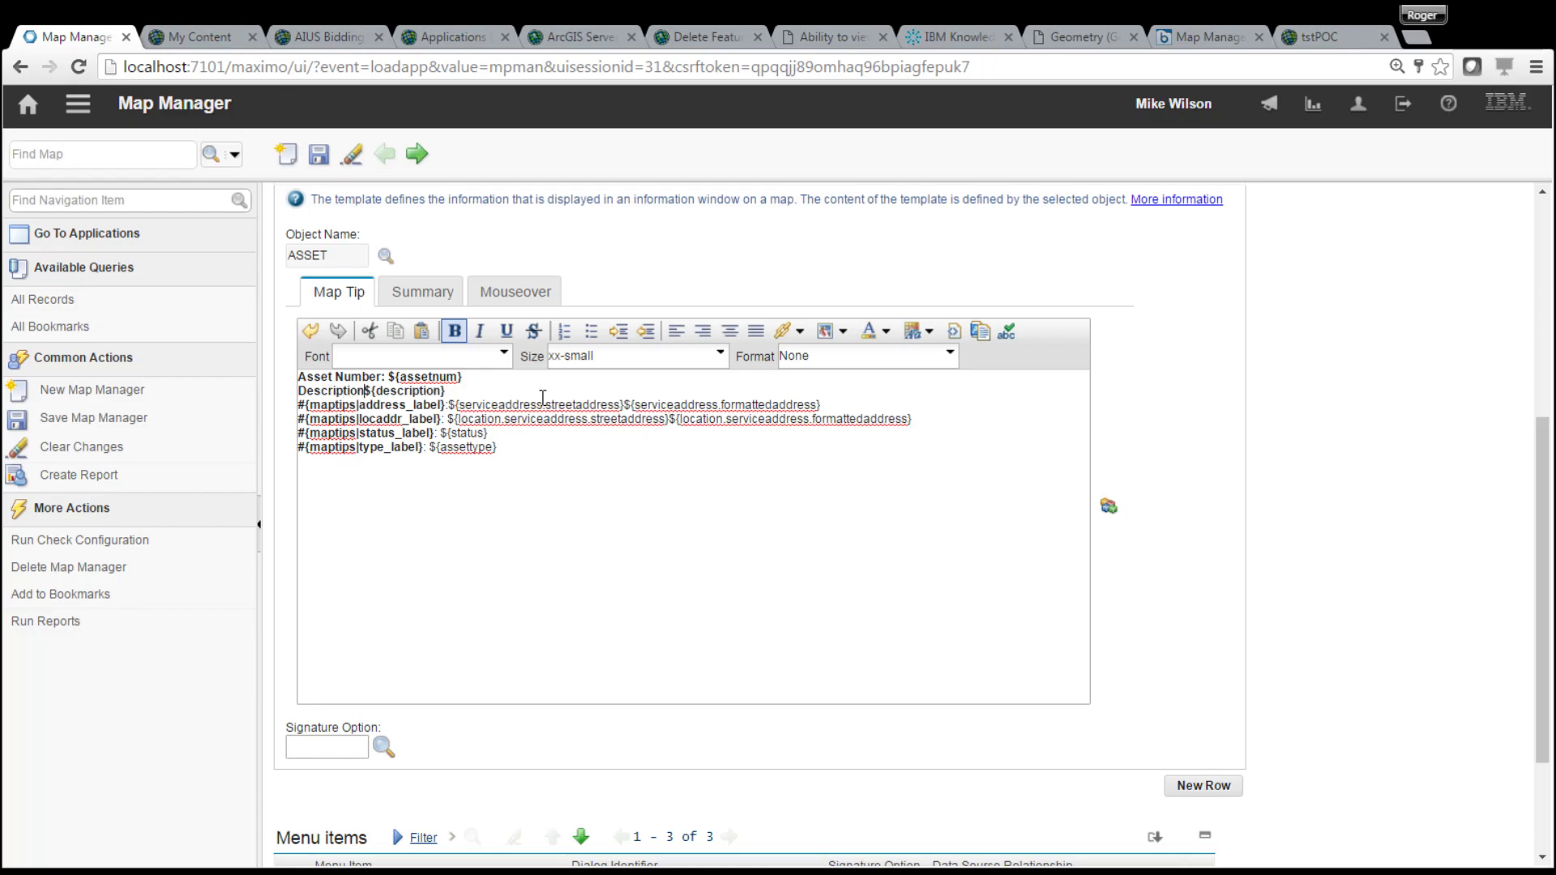
pyautogui.write(':')
# Add the heading "This Is Map Tips" above the asset number line and format it bold, italic and underlined
pyautogui.press('Return')
pyautogui.press('Return')
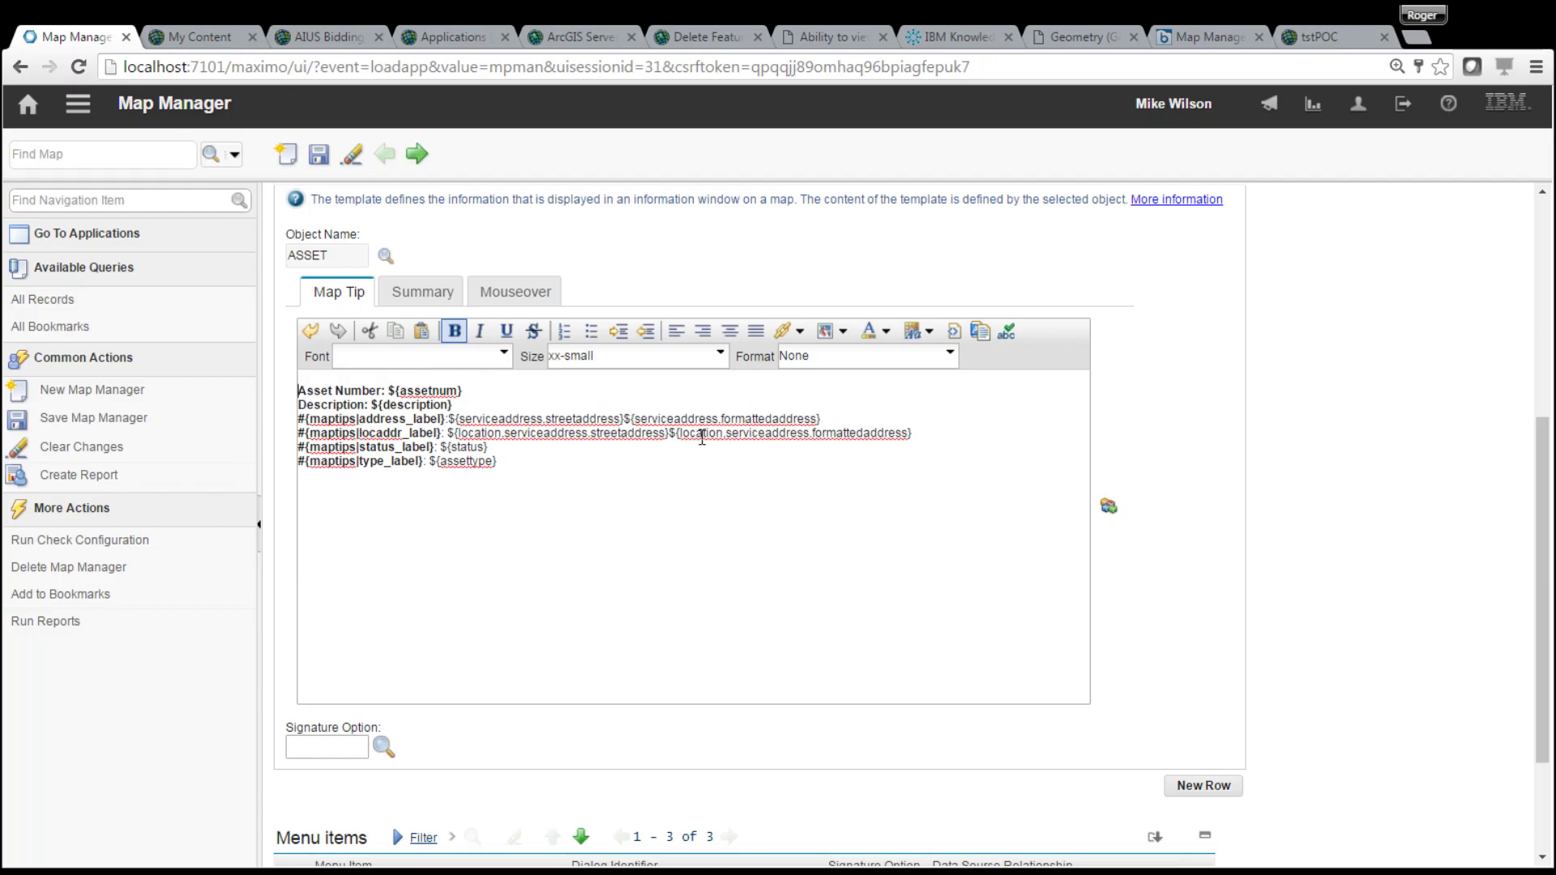
pyautogui.press('Return')
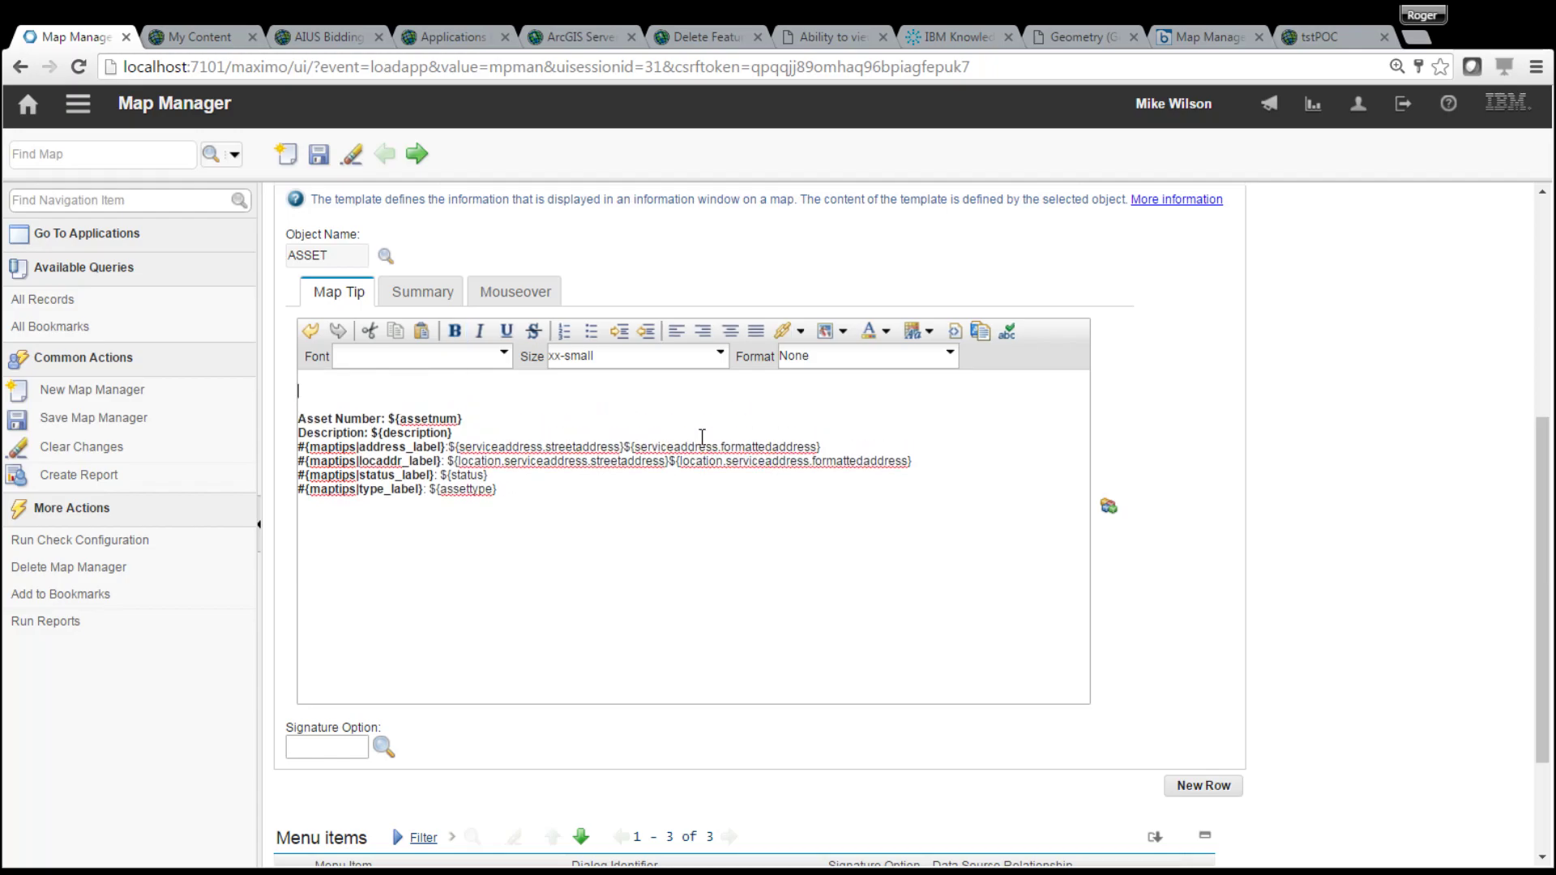
pyautogui.write('This Is Map Tips')
pyautogui.moveTo(299, 391); pyautogui.dragTo(406, 394)
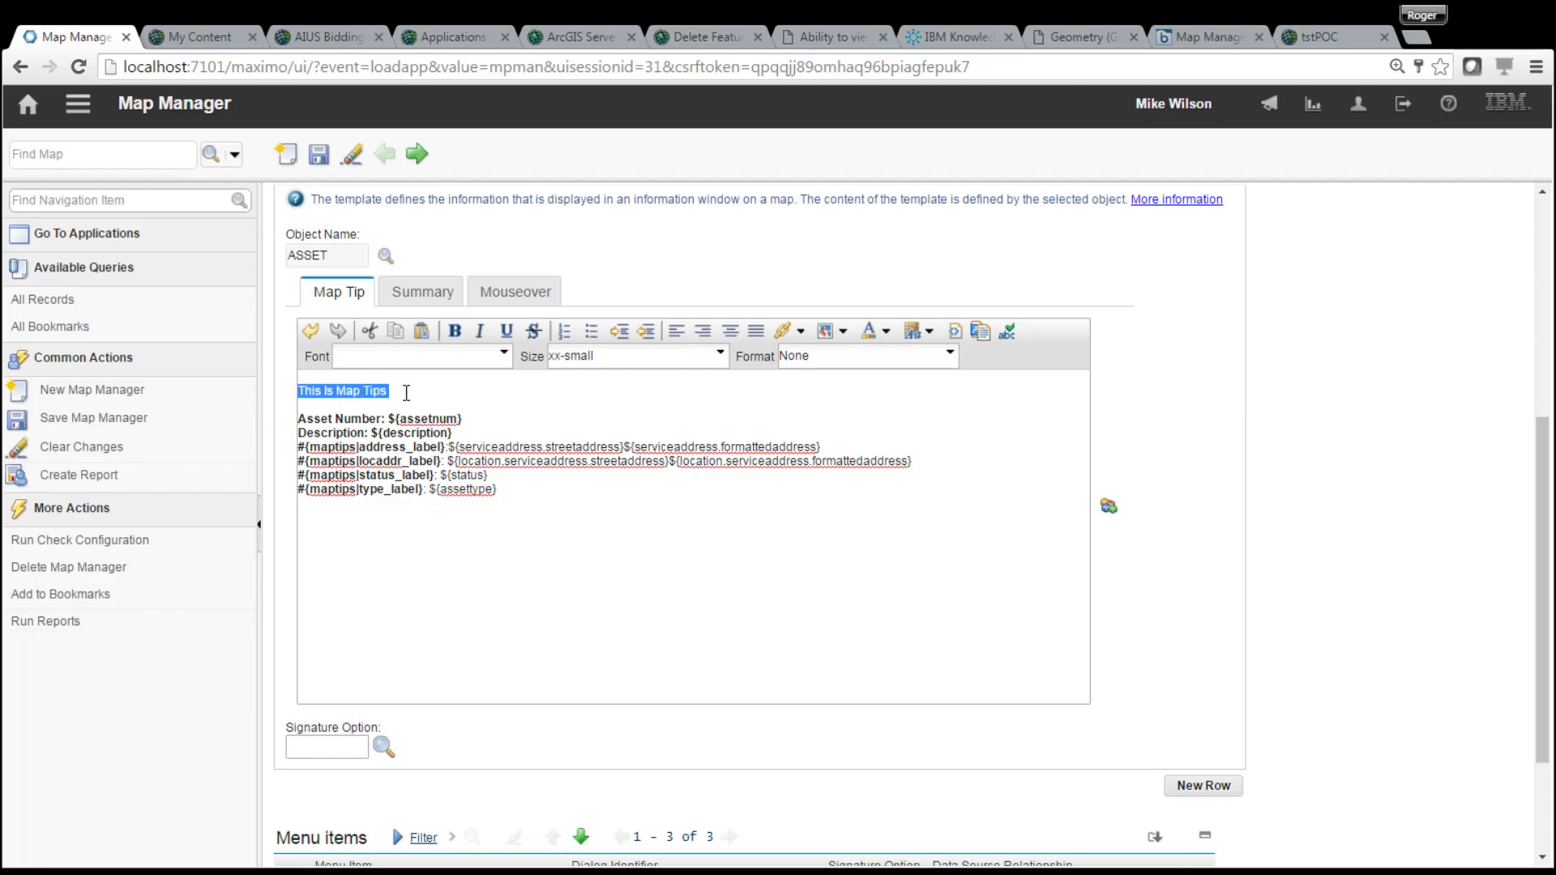
pyautogui.click(453, 332)
pyautogui.click(486, 337)
pyautogui.click(506, 332)
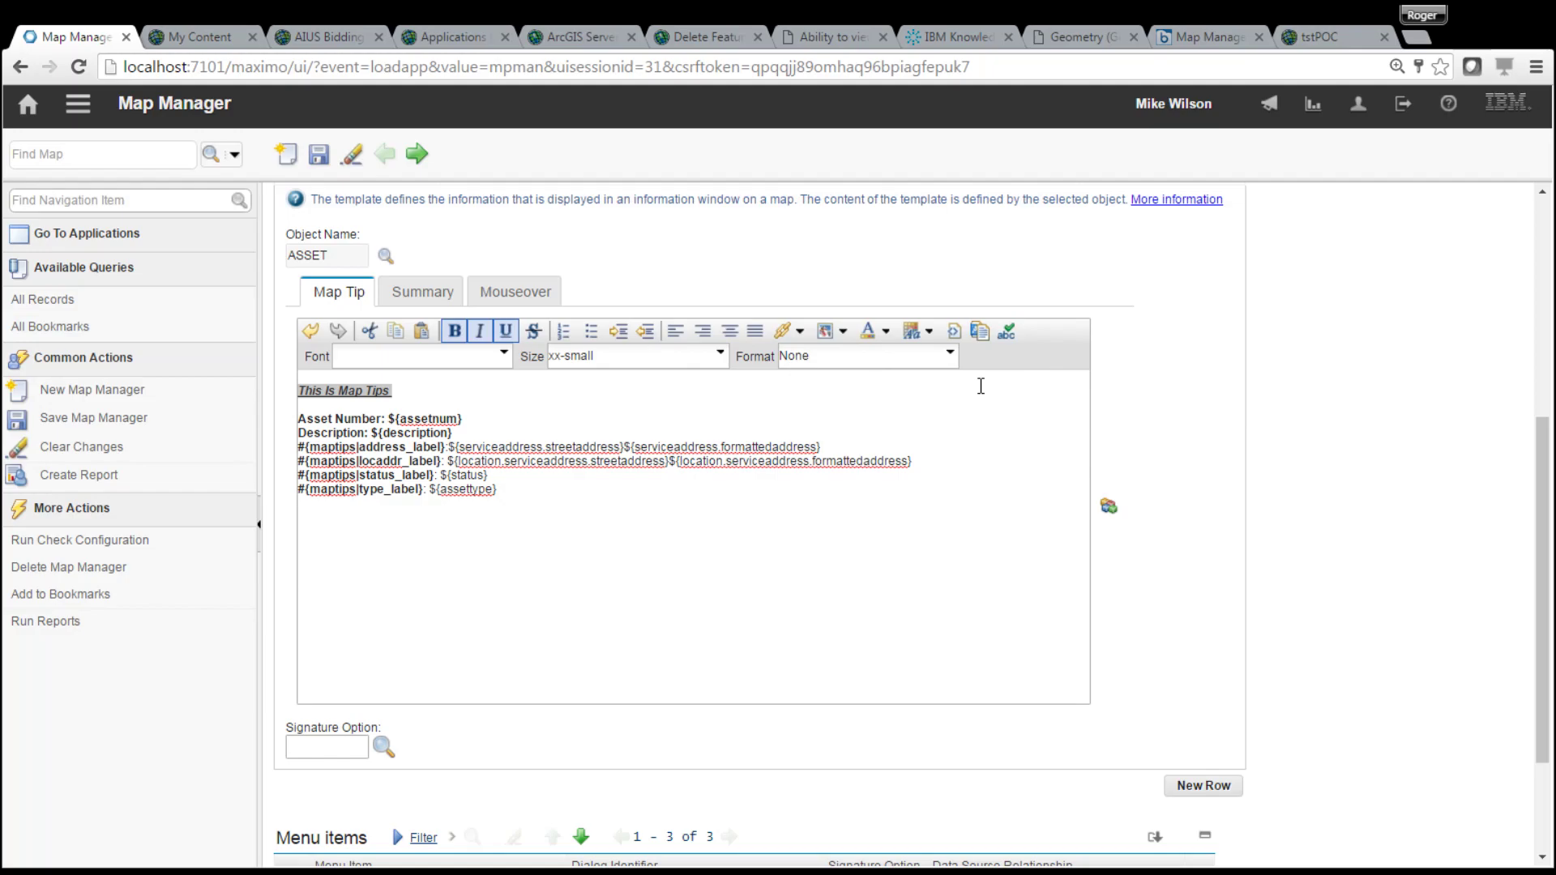
# Review the ASSET Summary template and the menu items, and save the MAP1 record
pyautogui.click(422, 294)
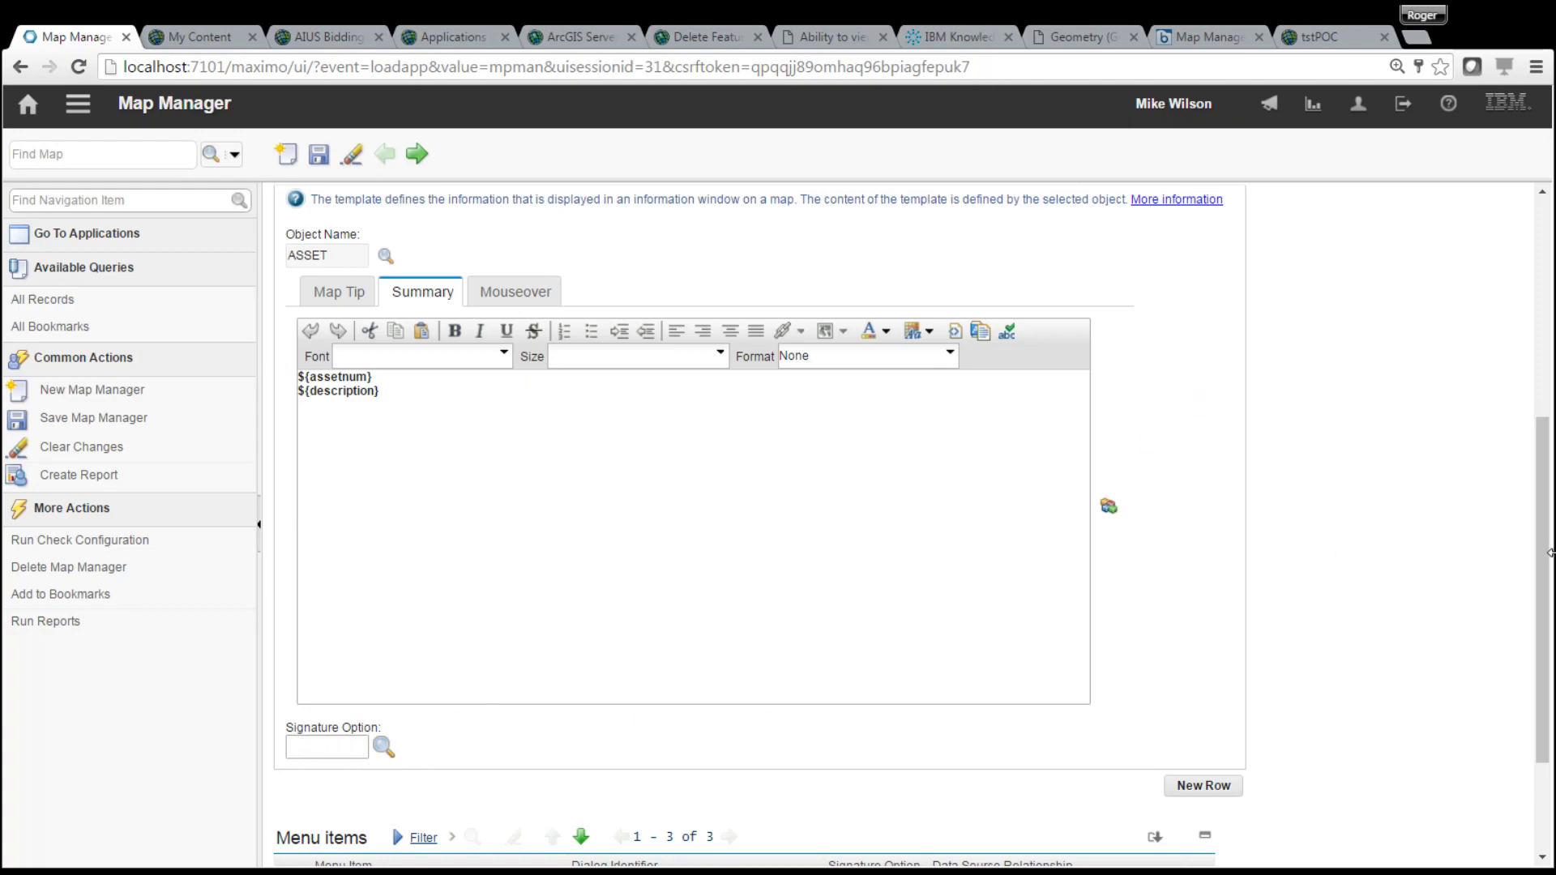
pyautogui.scroll(-3, 1546, 579)
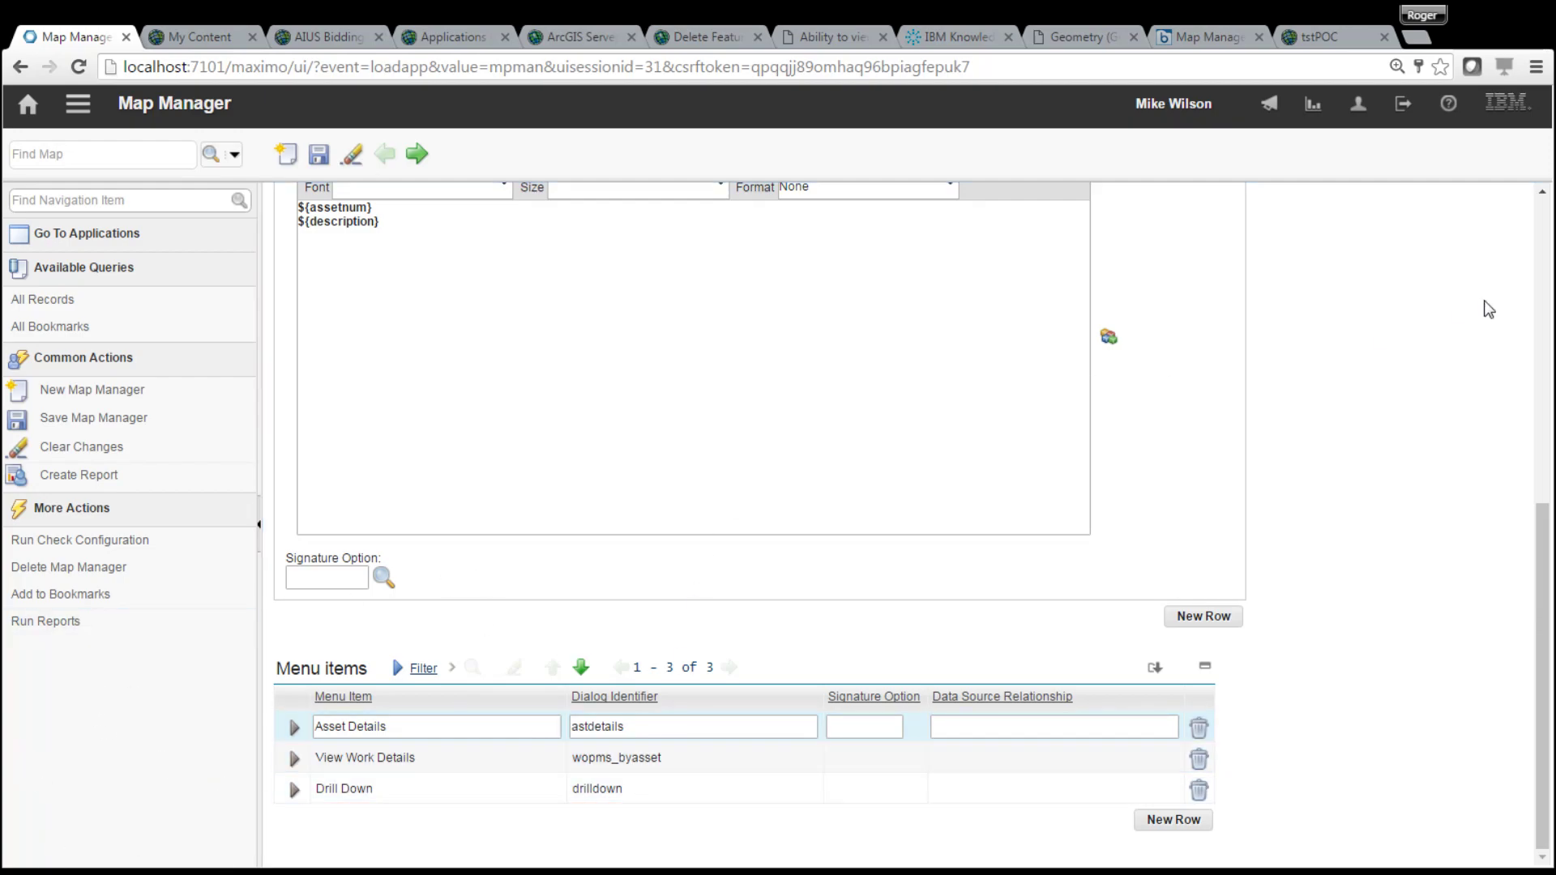
pyautogui.scroll(5, 1544, 628)
pyautogui.scroll(3, 905, 301)
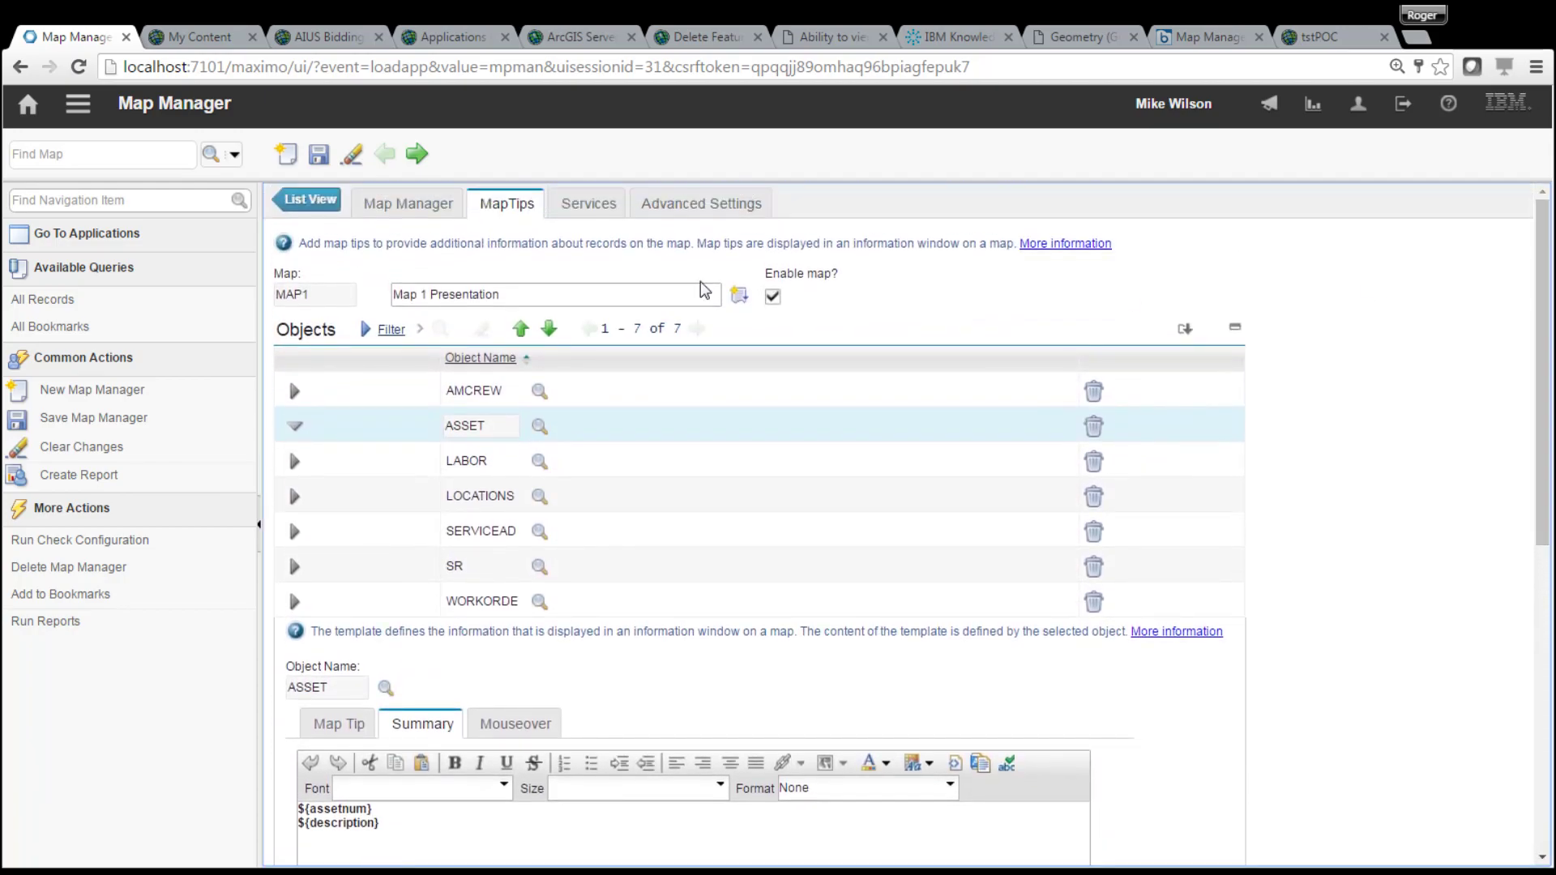
pyautogui.click(318, 154)
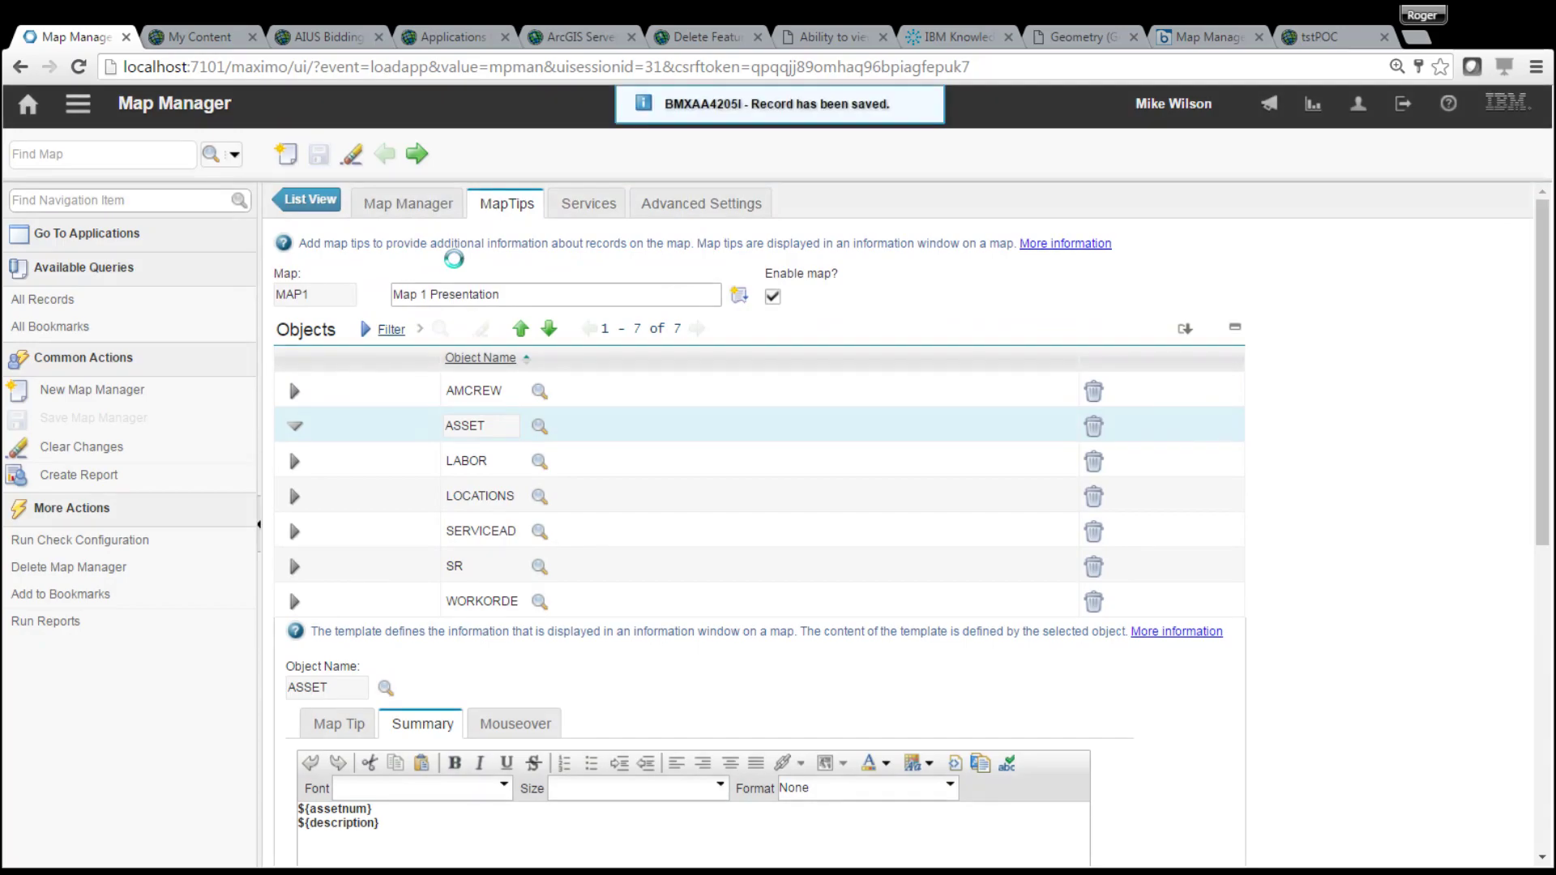
# Switch to the Assets application, filter the assets by "Test" and open the ASSETTEST1 record
pyautogui.click(78, 104)
pyautogui.moveTo(87, 127)
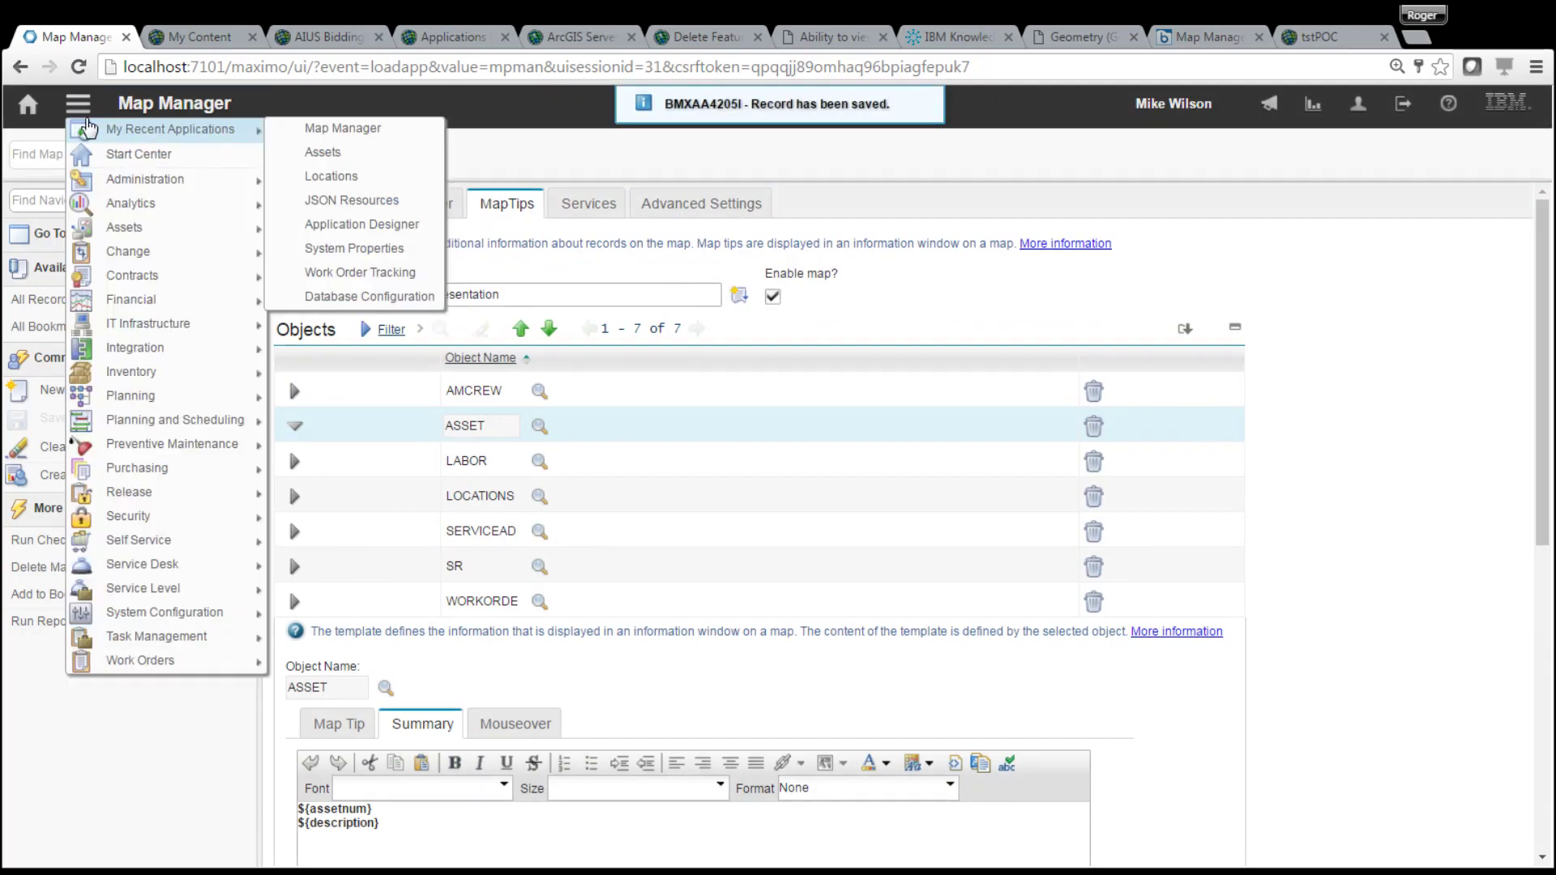
pyautogui.click(333, 152)
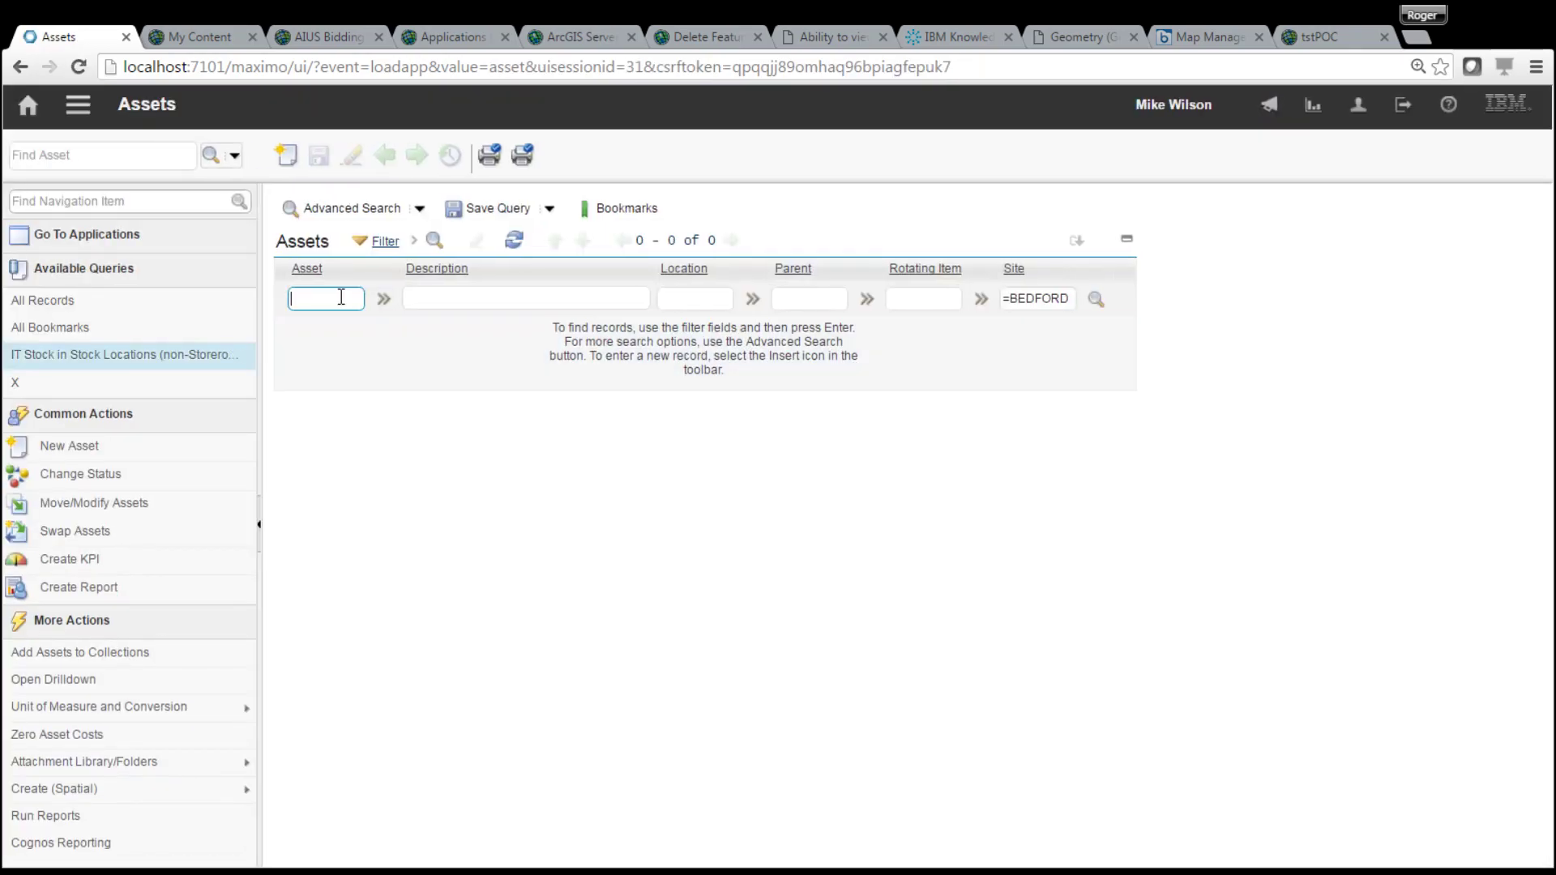
pyautogui.write('Test')
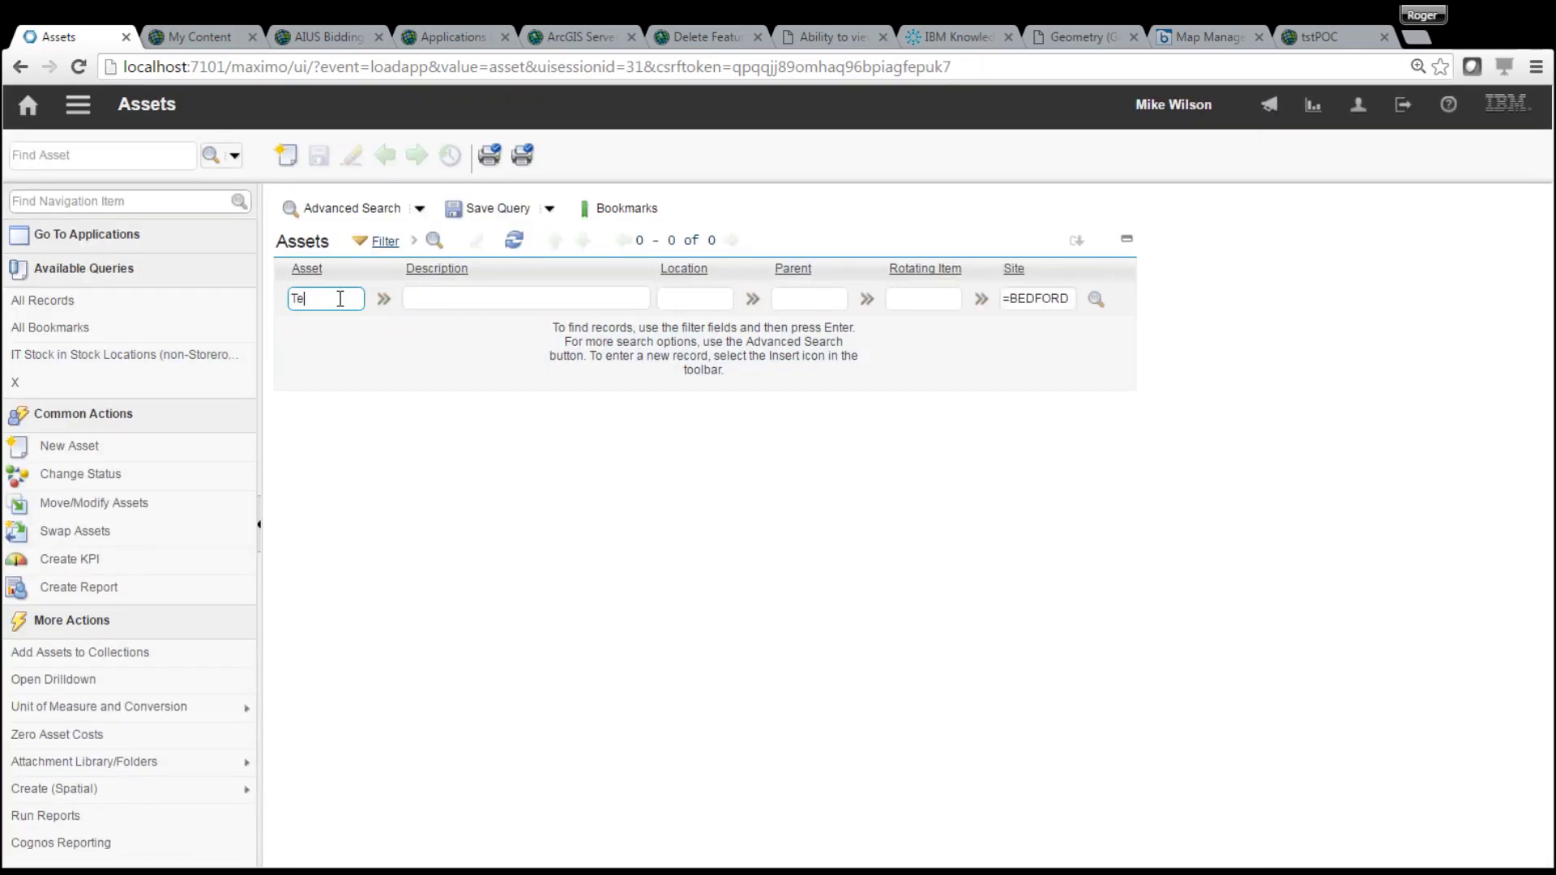
pyautogui.press('Return')
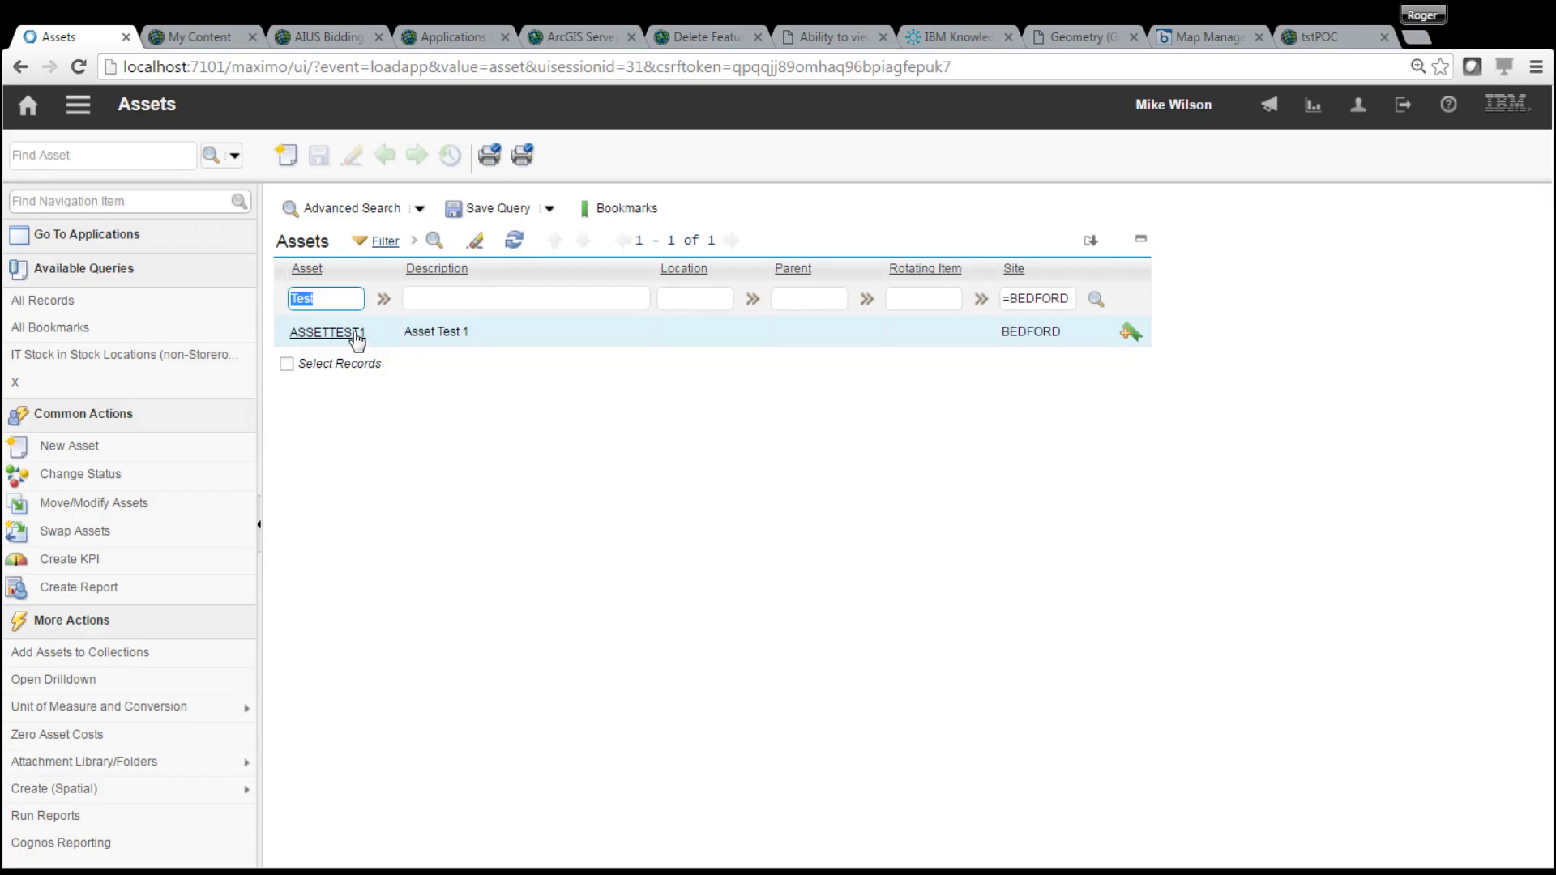
pyautogui.click(357, 335)
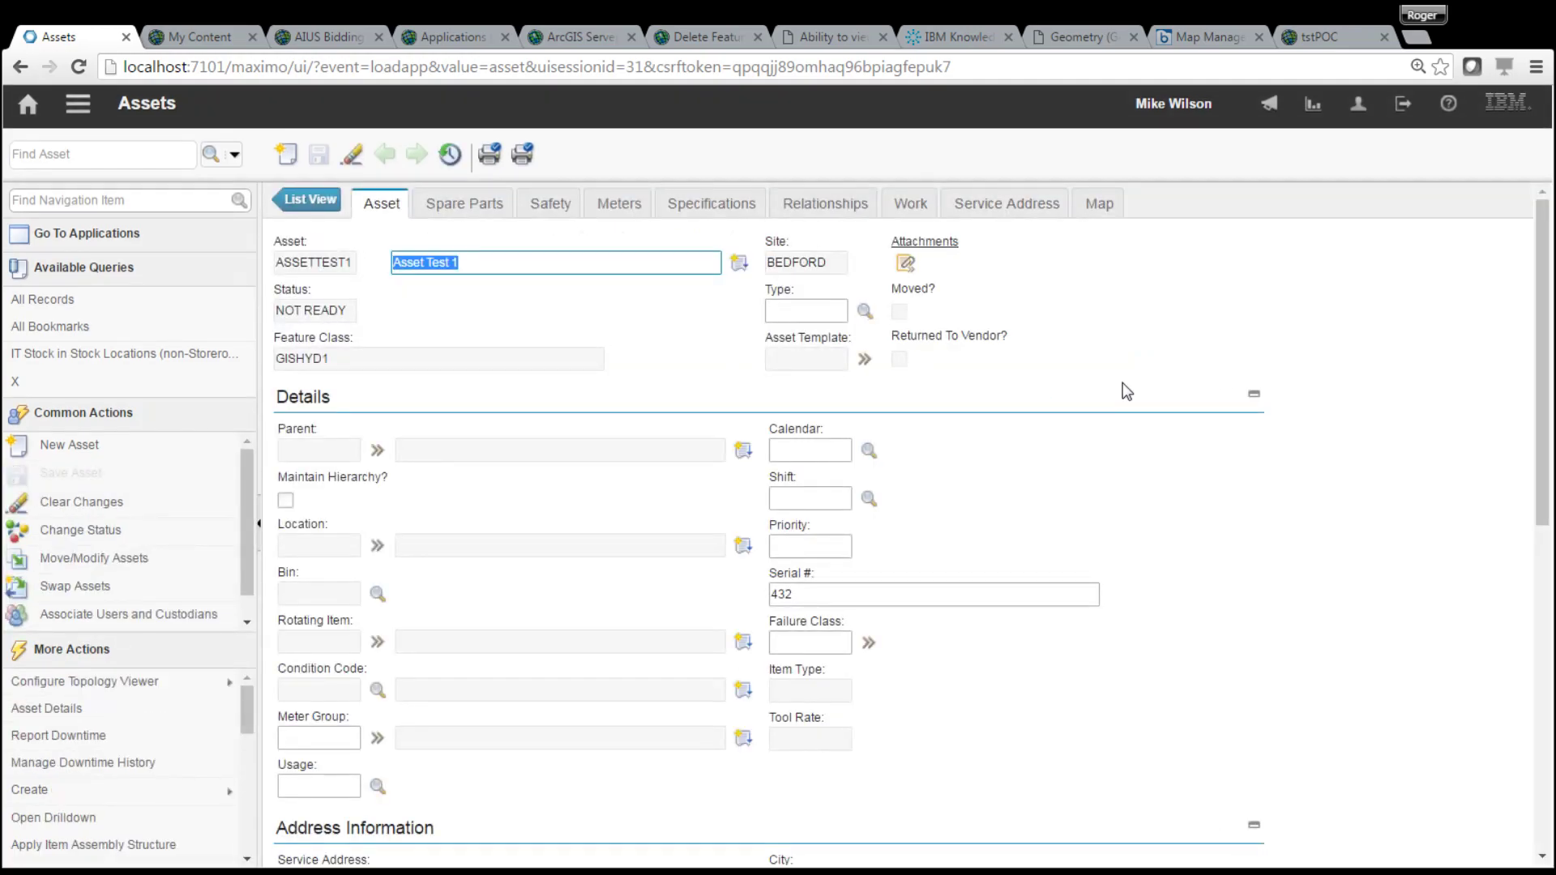
pyautogui.click(236, 328)
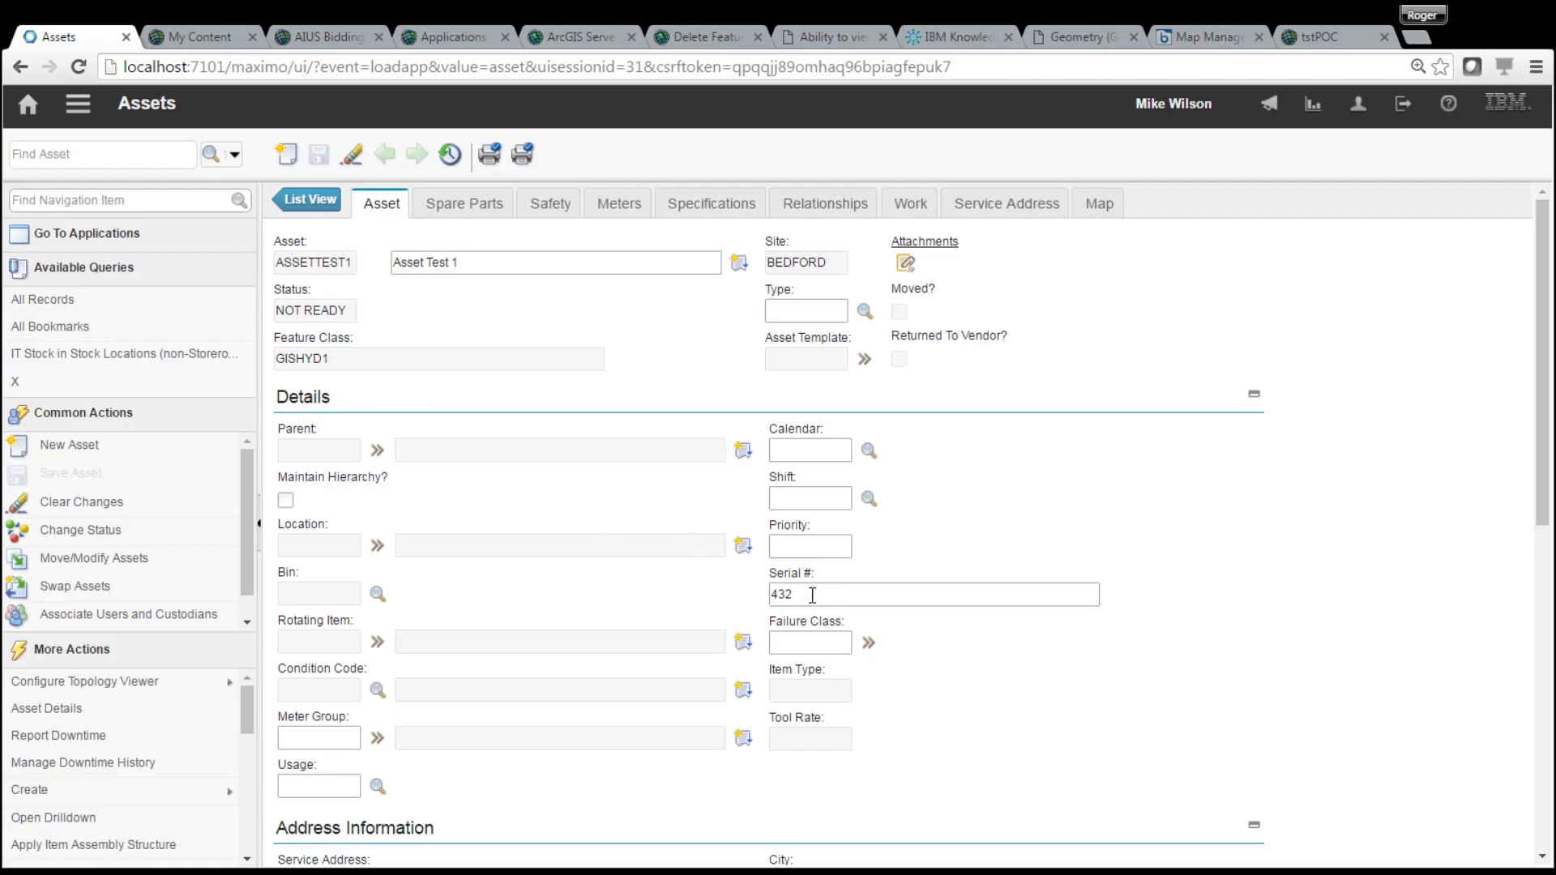
# Show ASSETTEST1 on the map and check the mouseover text and map tip of its marker
pyautogui.click(1098, 213)
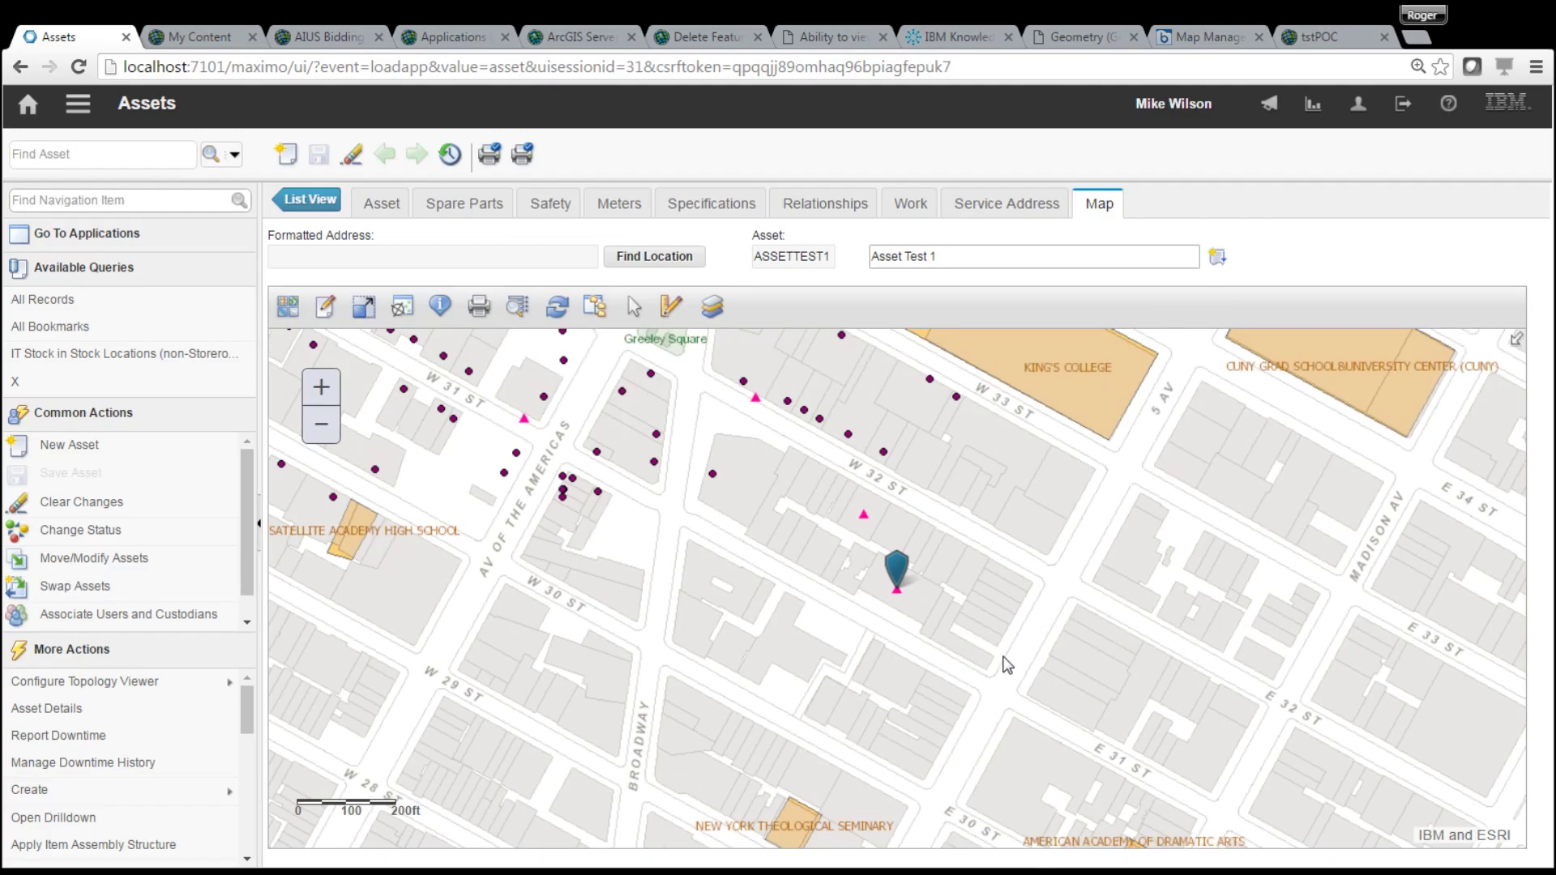
pyautogui.moveTo(899, 578)
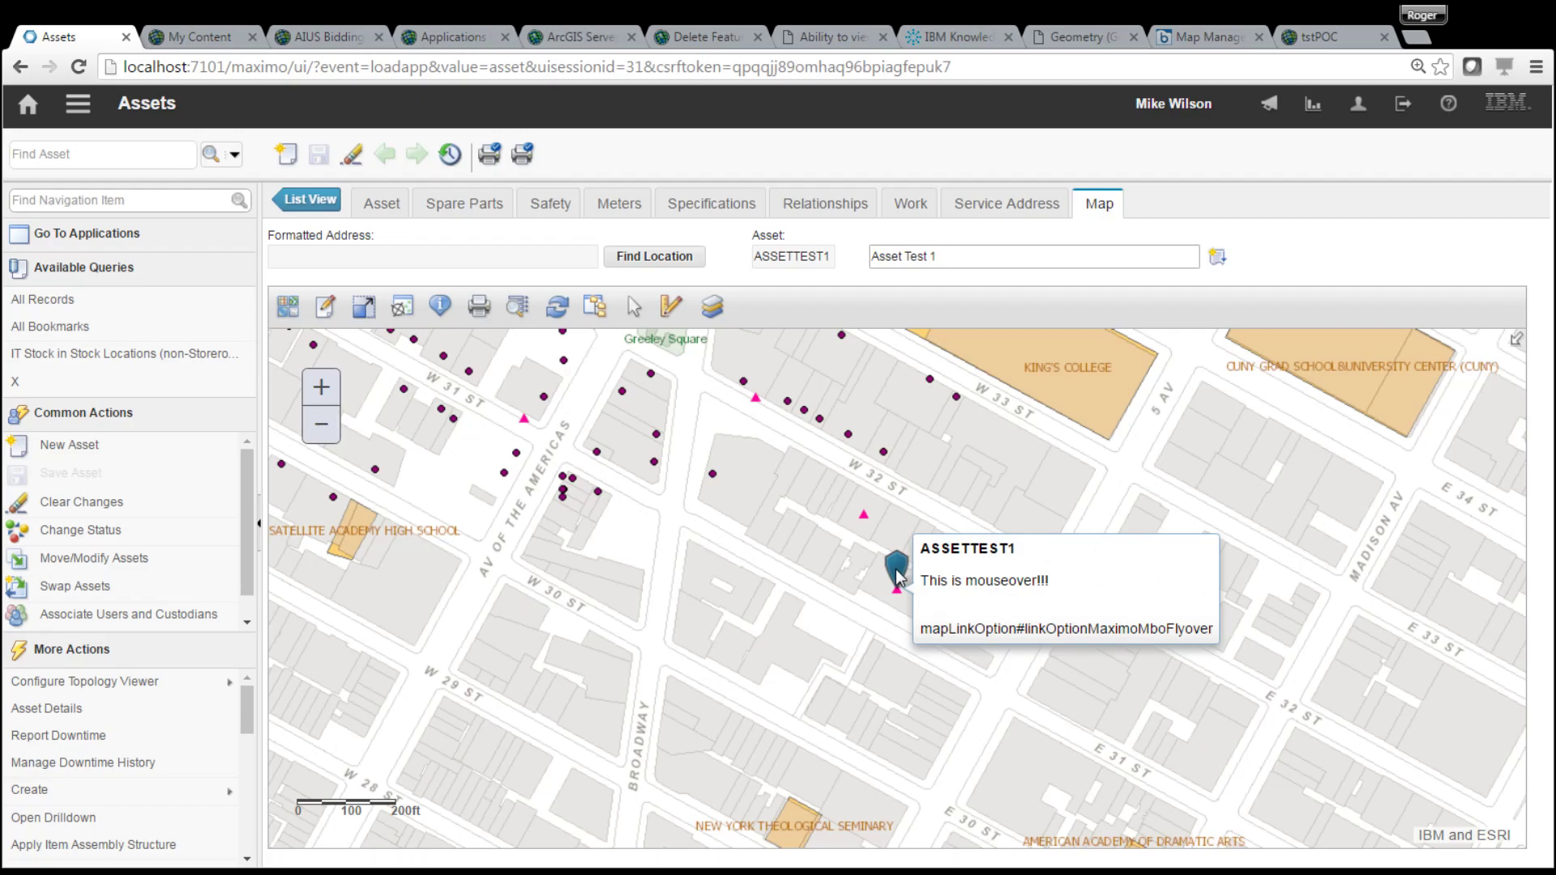
pyautogui.click(898, 576)
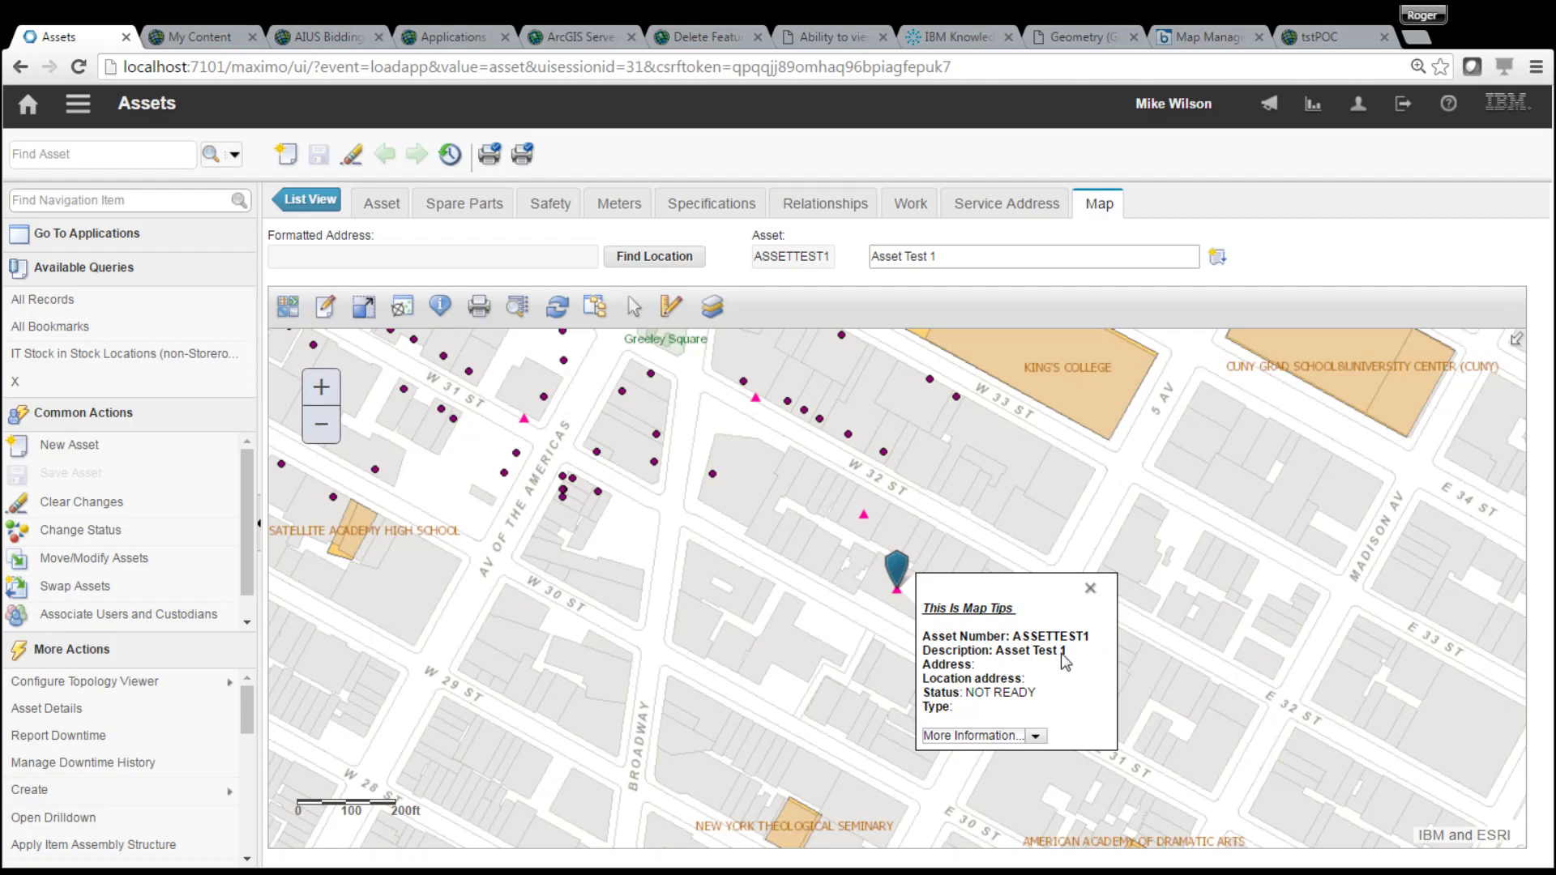
# View Asset Details through the map tip's More Information options, and close the details and the map tip
pyautogui.click(1036, 737)
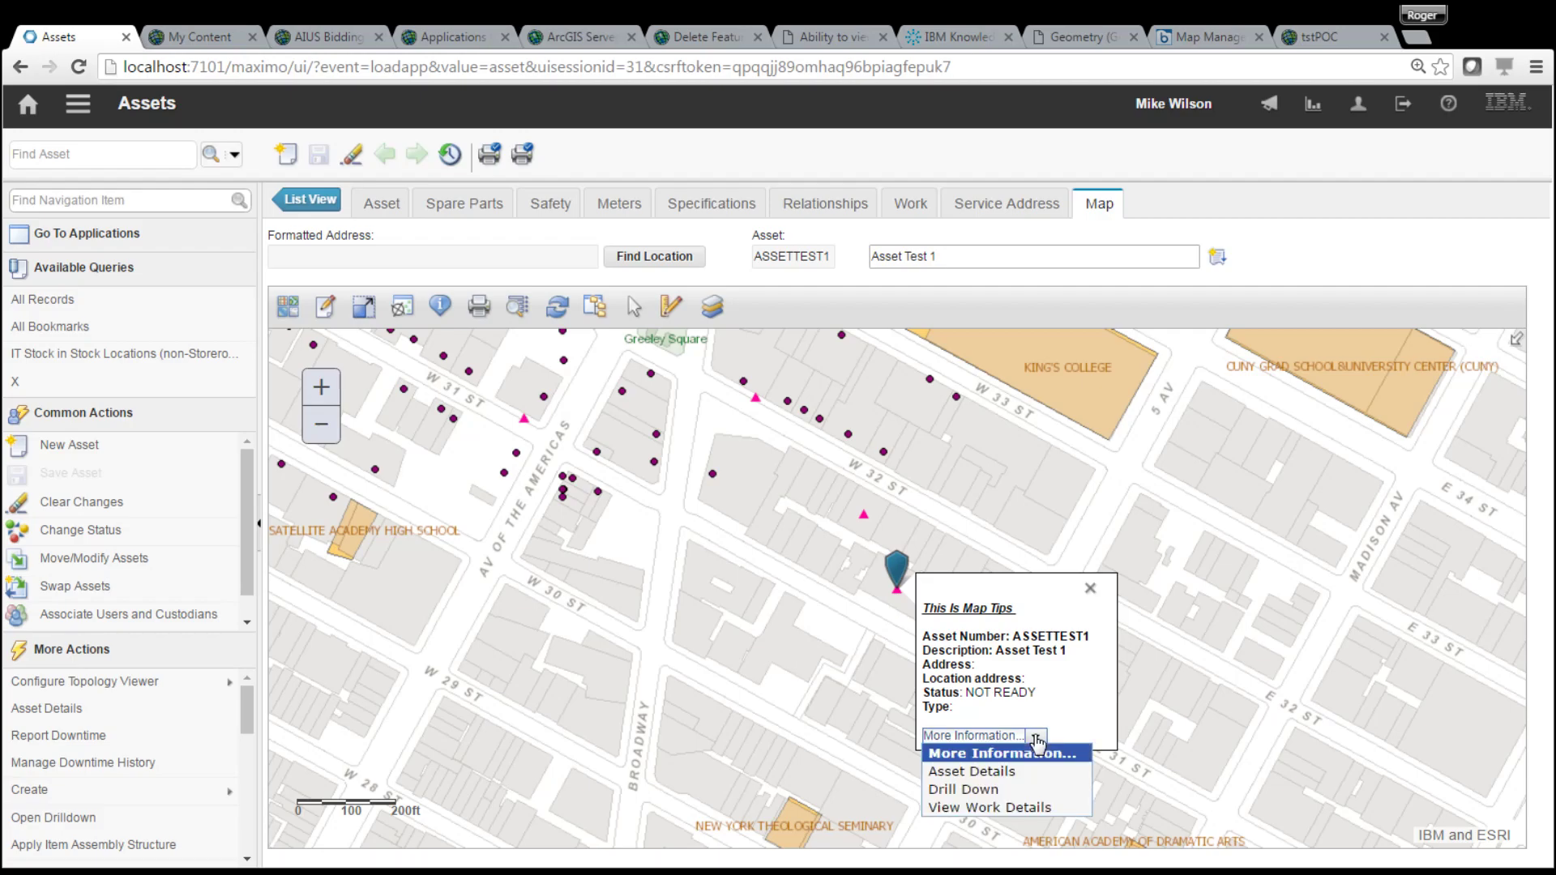
pyautogui.click(1000, 775)
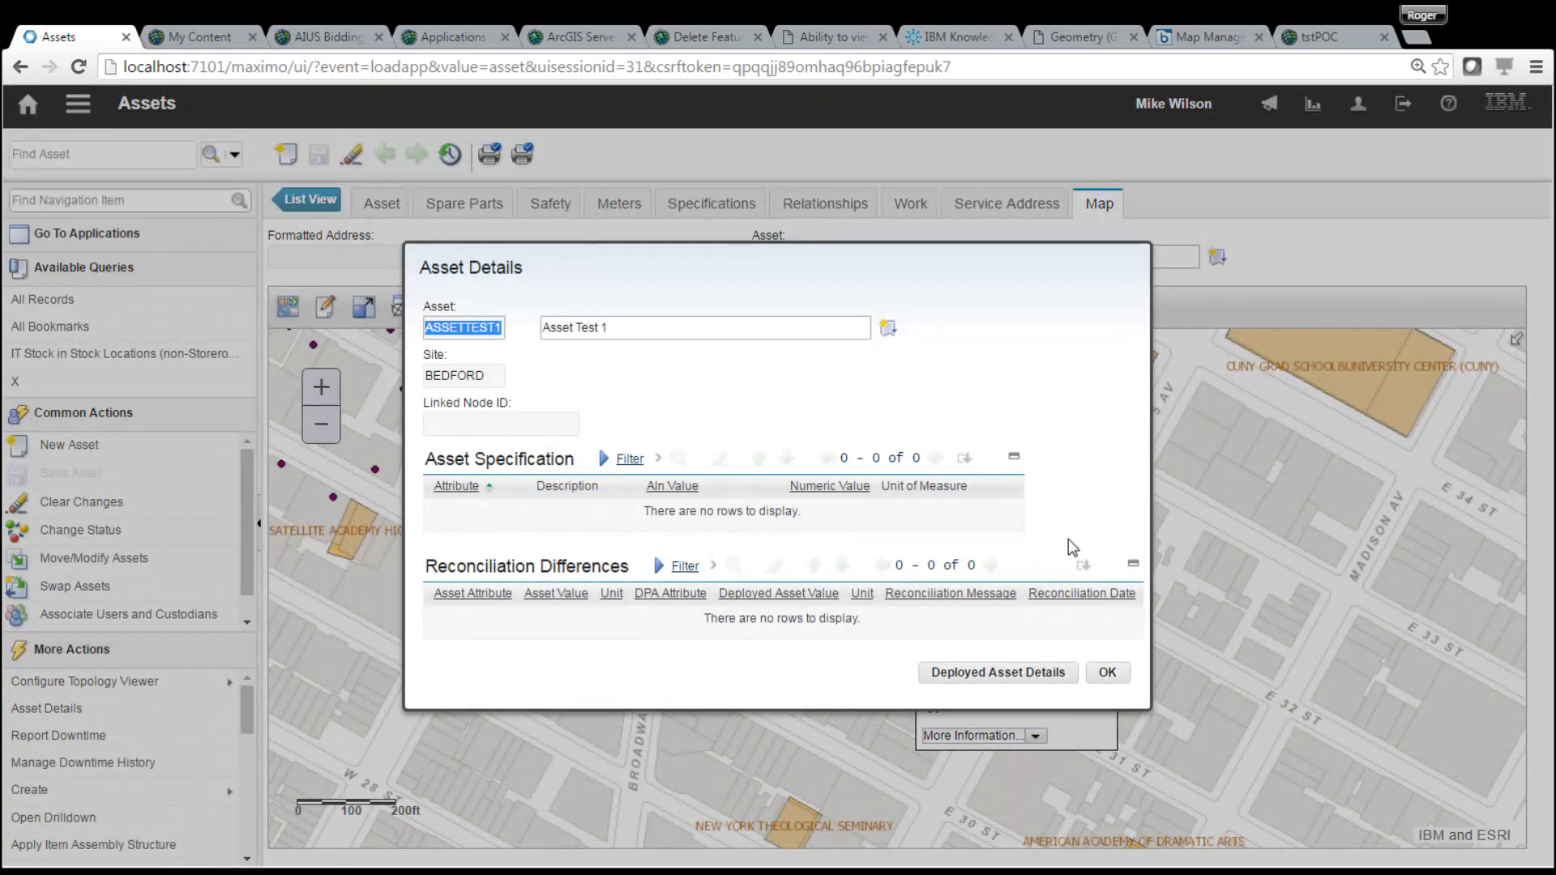
pyautogui.click(1106, 677)
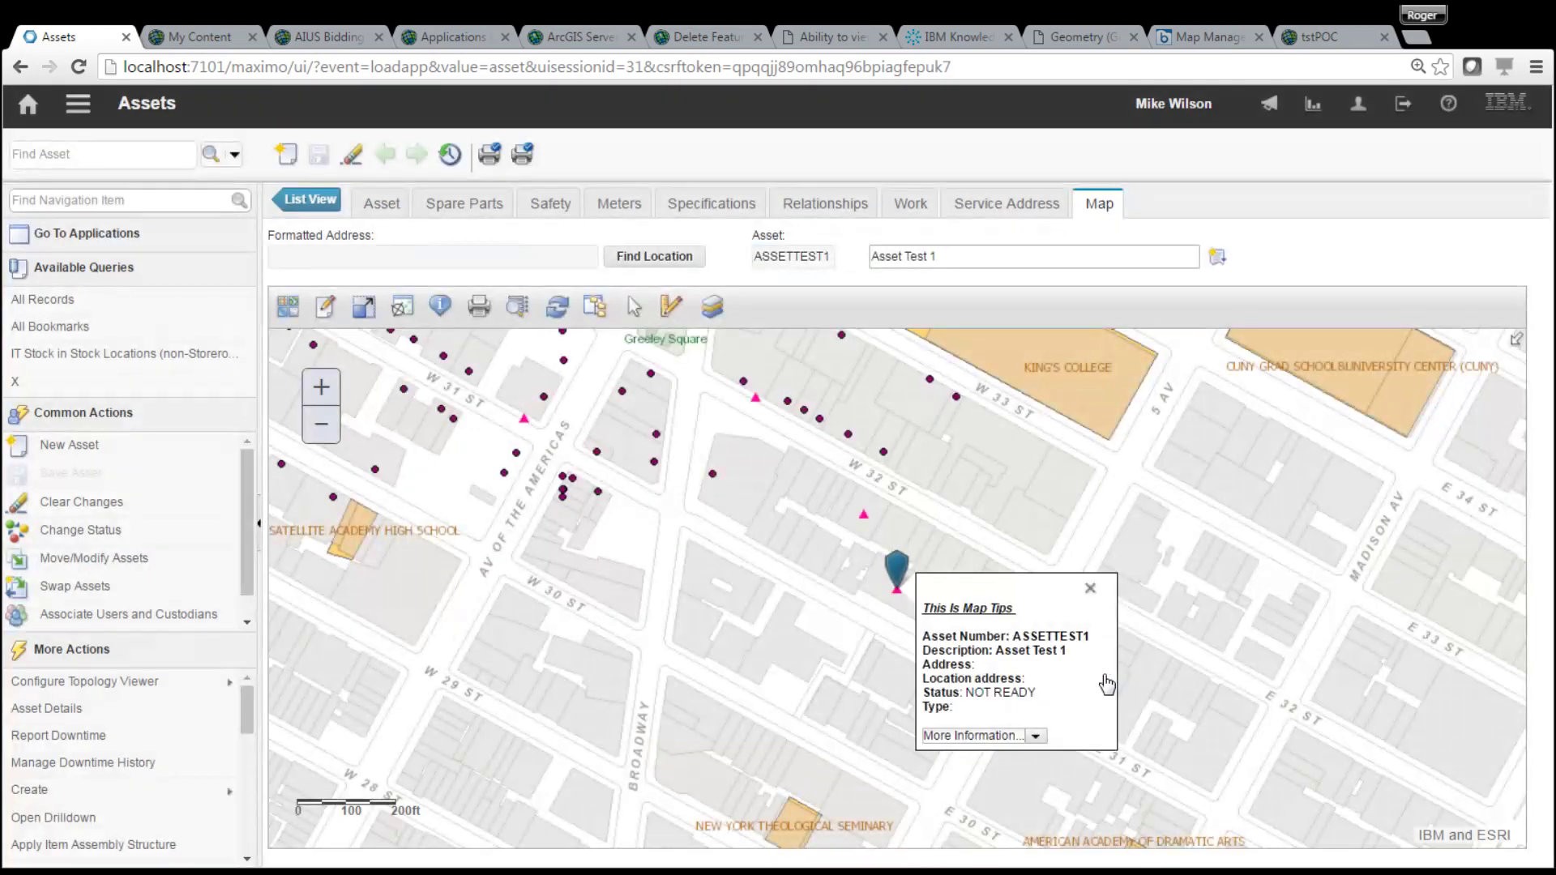
pyautogui.click(1091, 589)
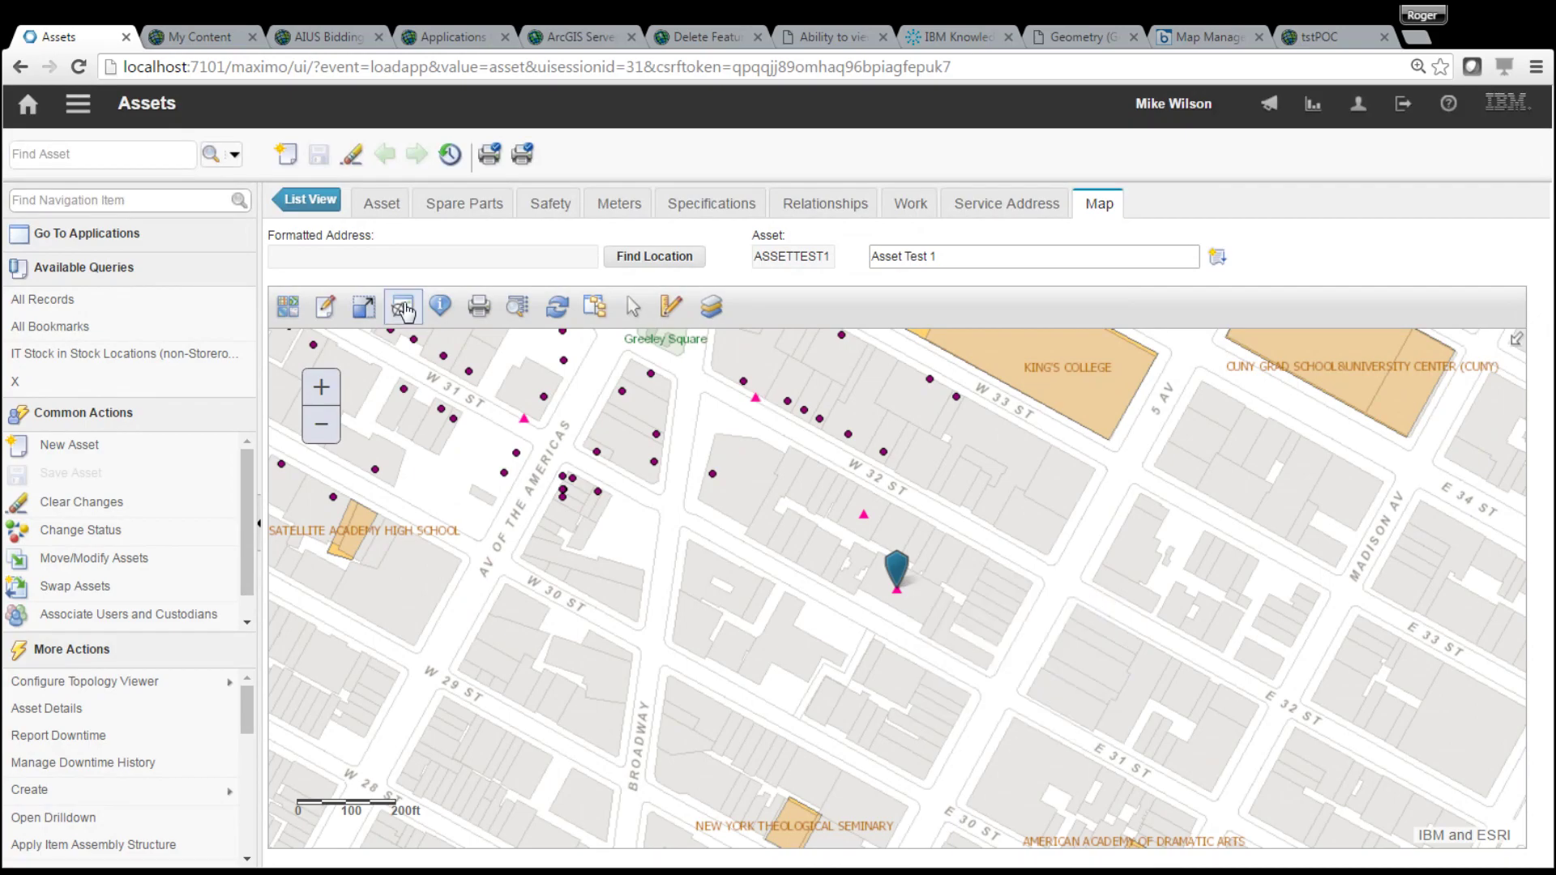
# Switch to the Map Manager application, open the MAP1 record and display its ASSET map tip template
pyautogui.click(79, 104)
pyautogui.moveTo(186, 125)
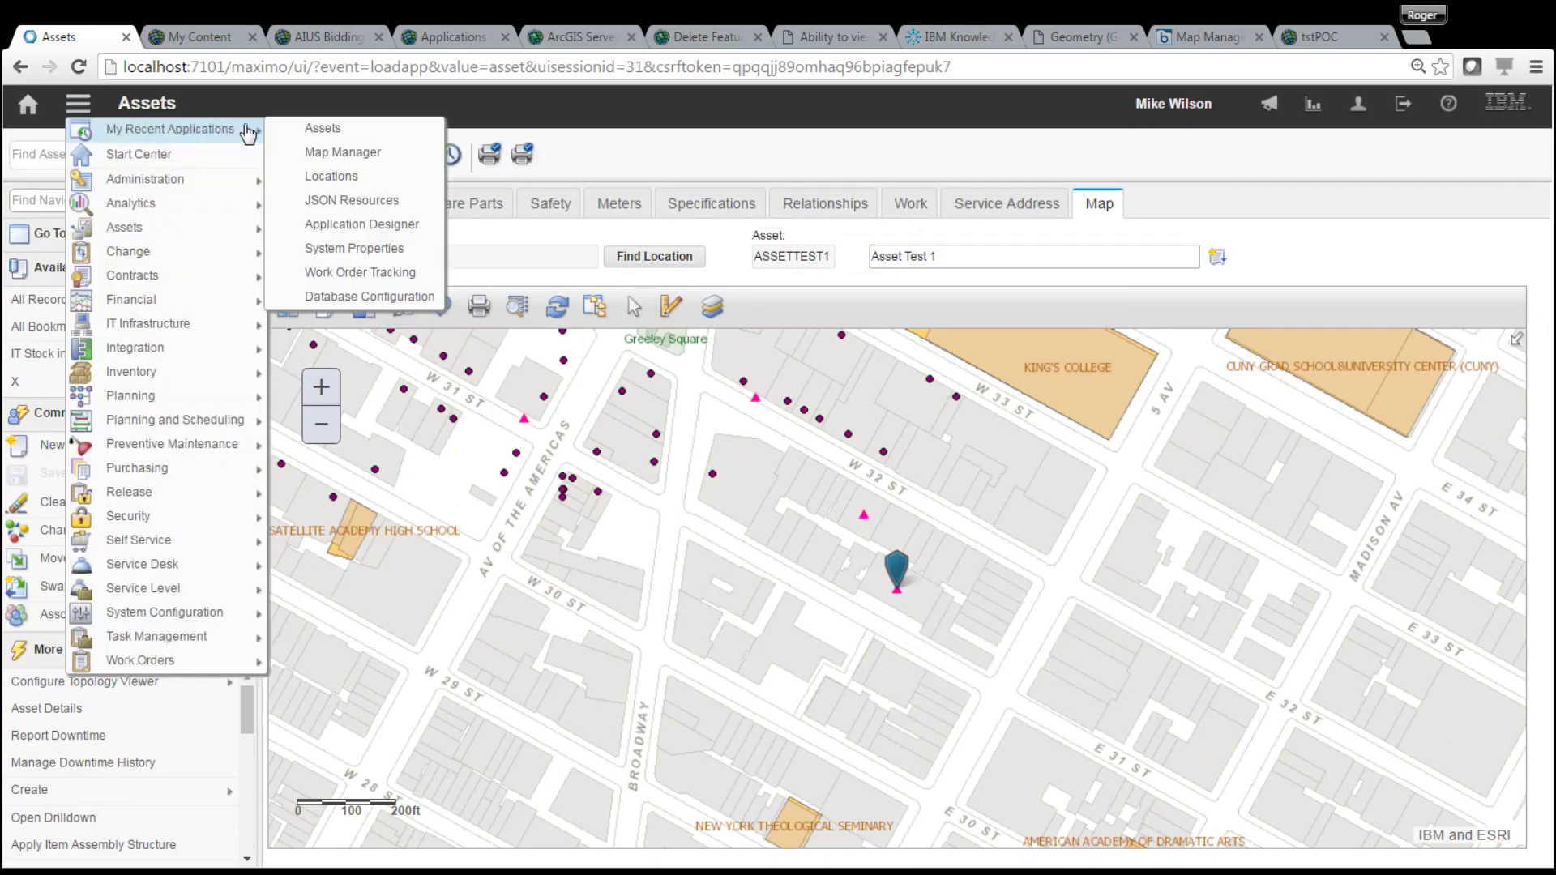
pyautogui.click(333, 150)
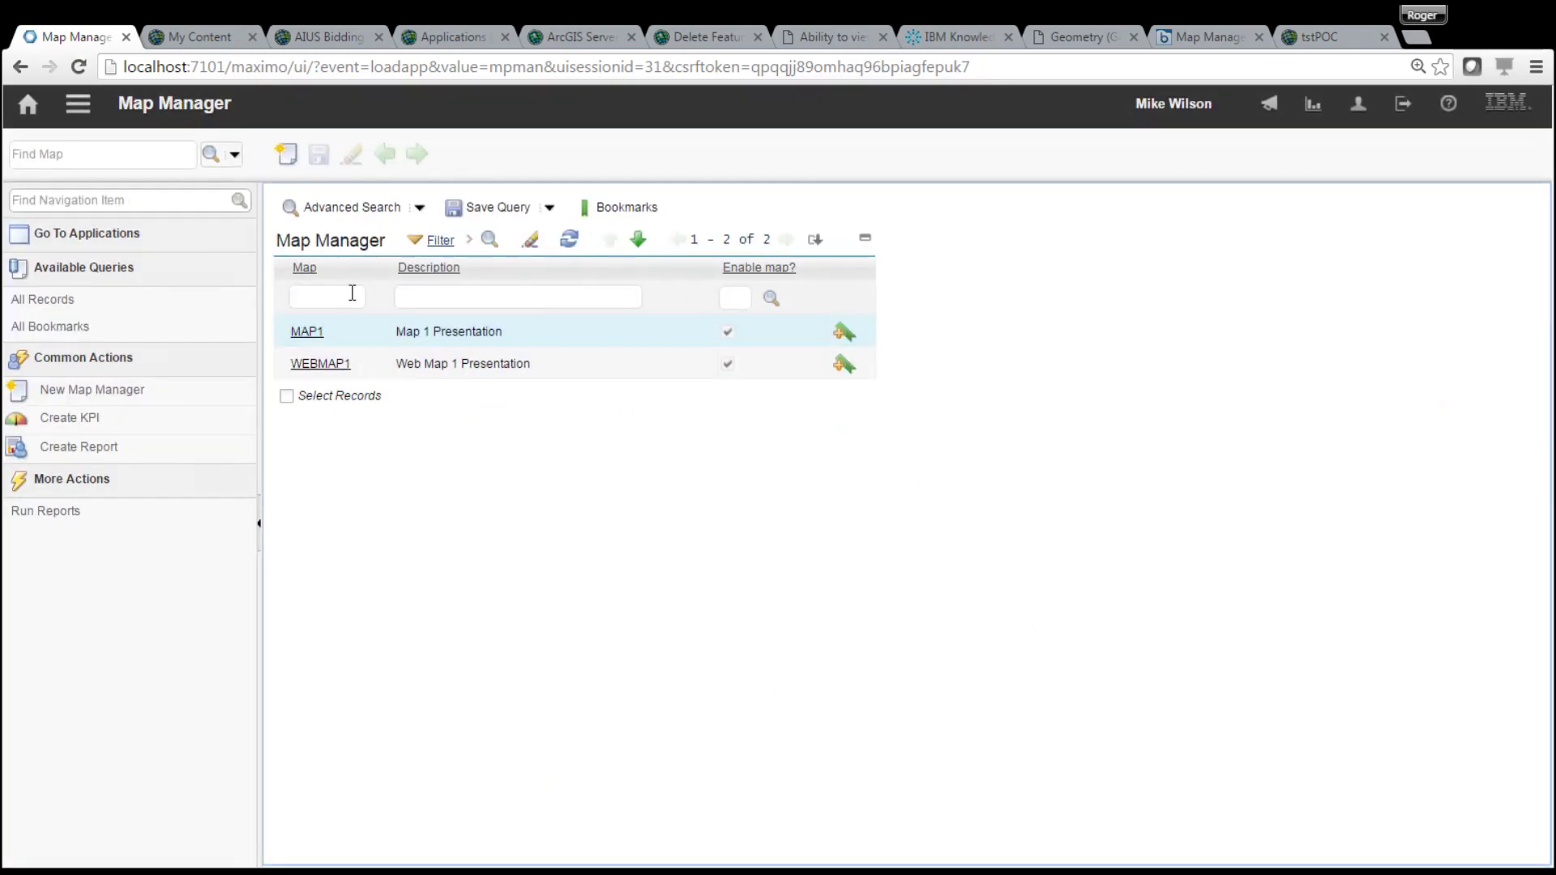
pyautogui.click(307, 333)
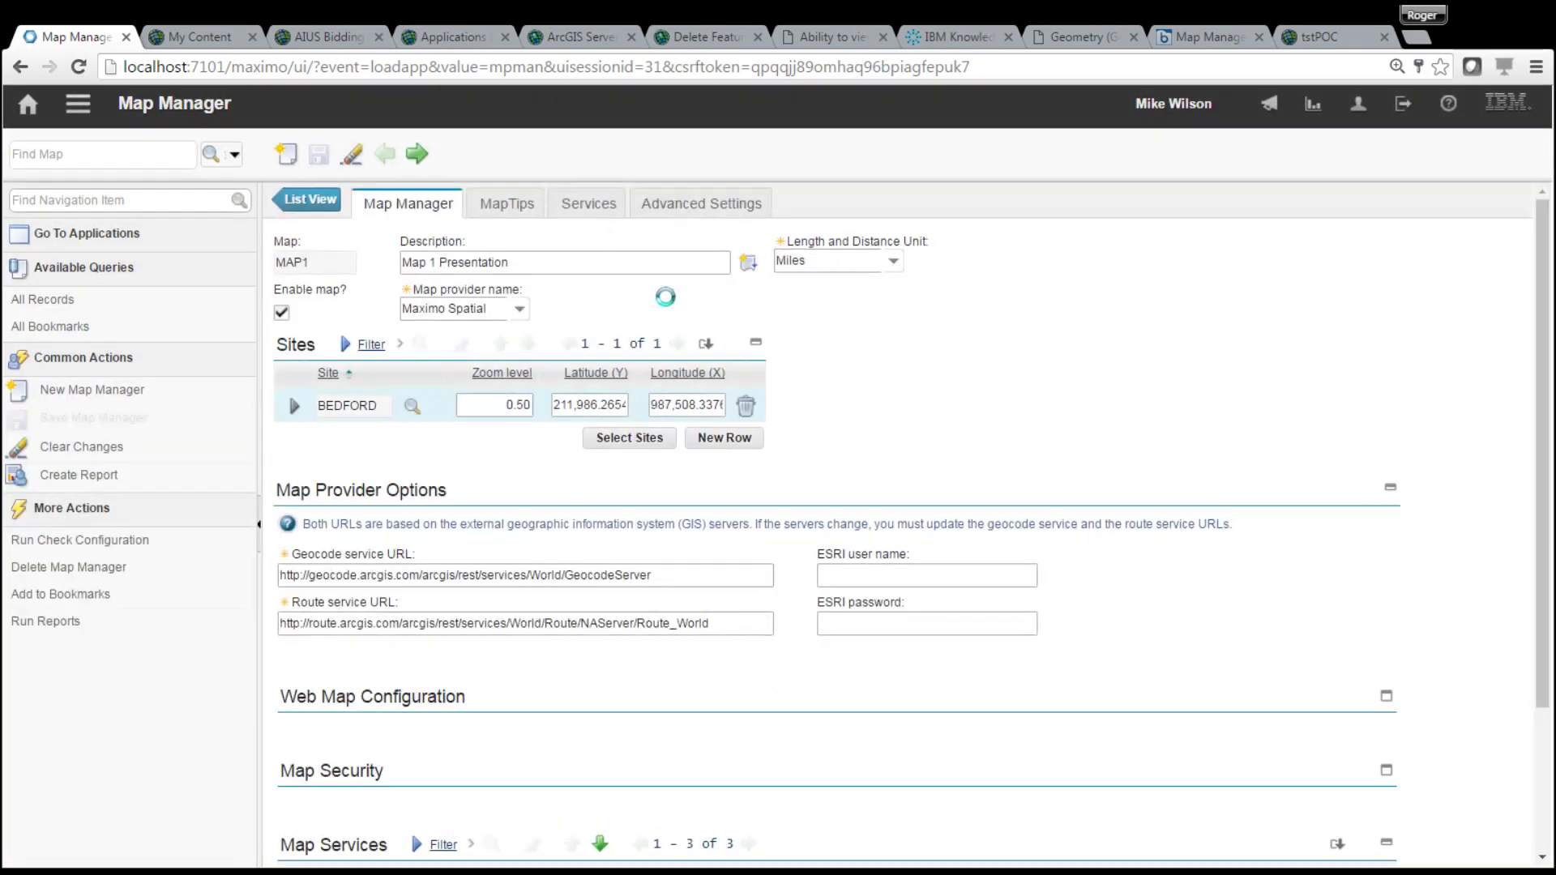
pyautogui.click(523, 208)
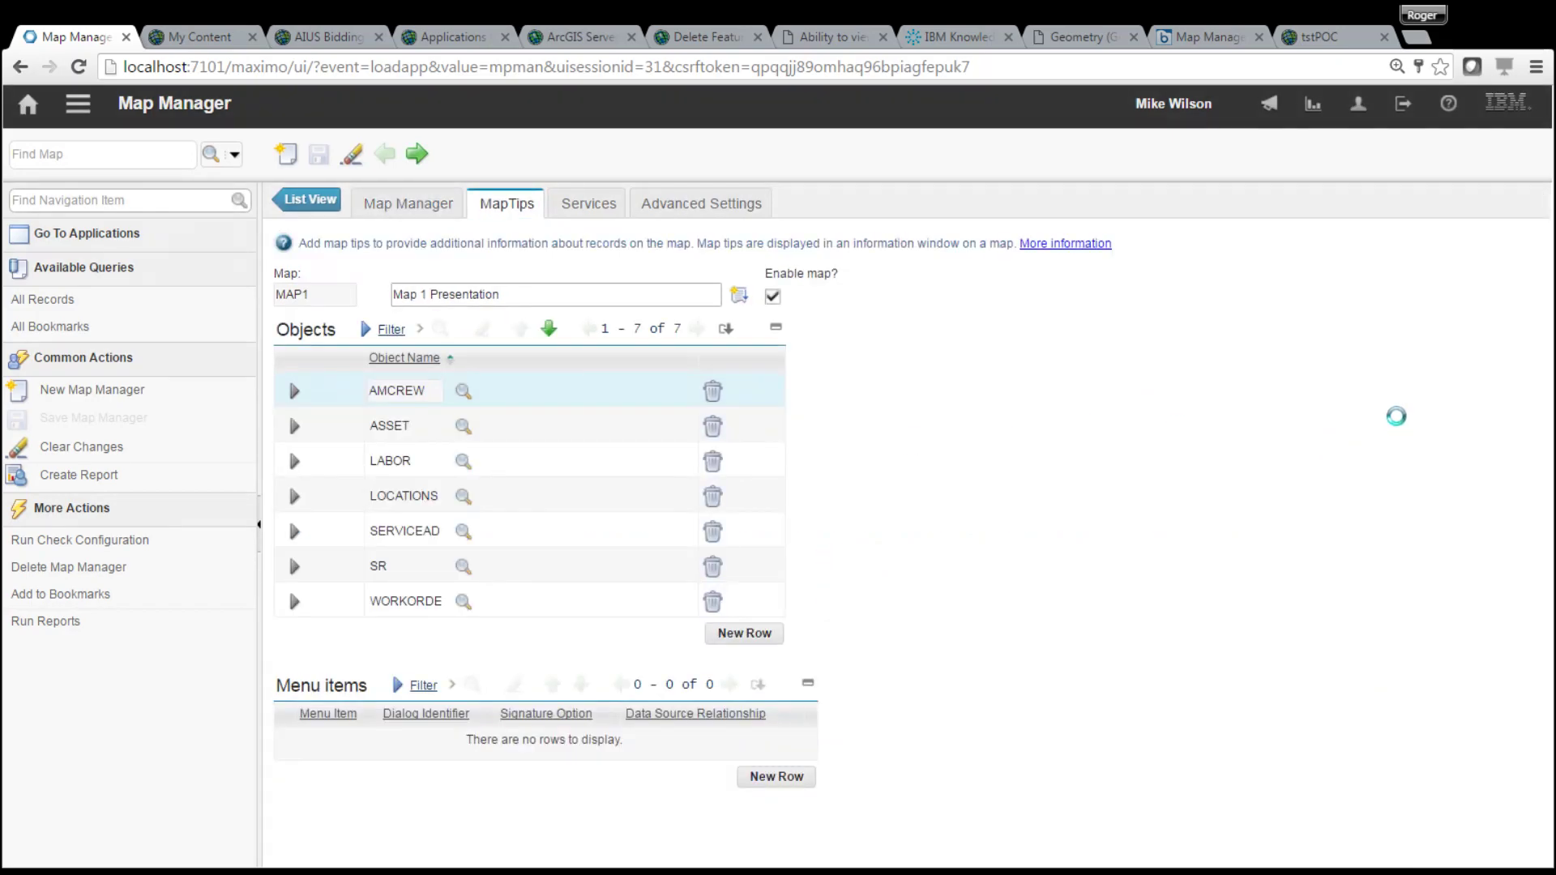
pyautogui.click(294, 426)
pyautogui.moveTo(1543, 447); pyautogui.dragTo(1536, 655)
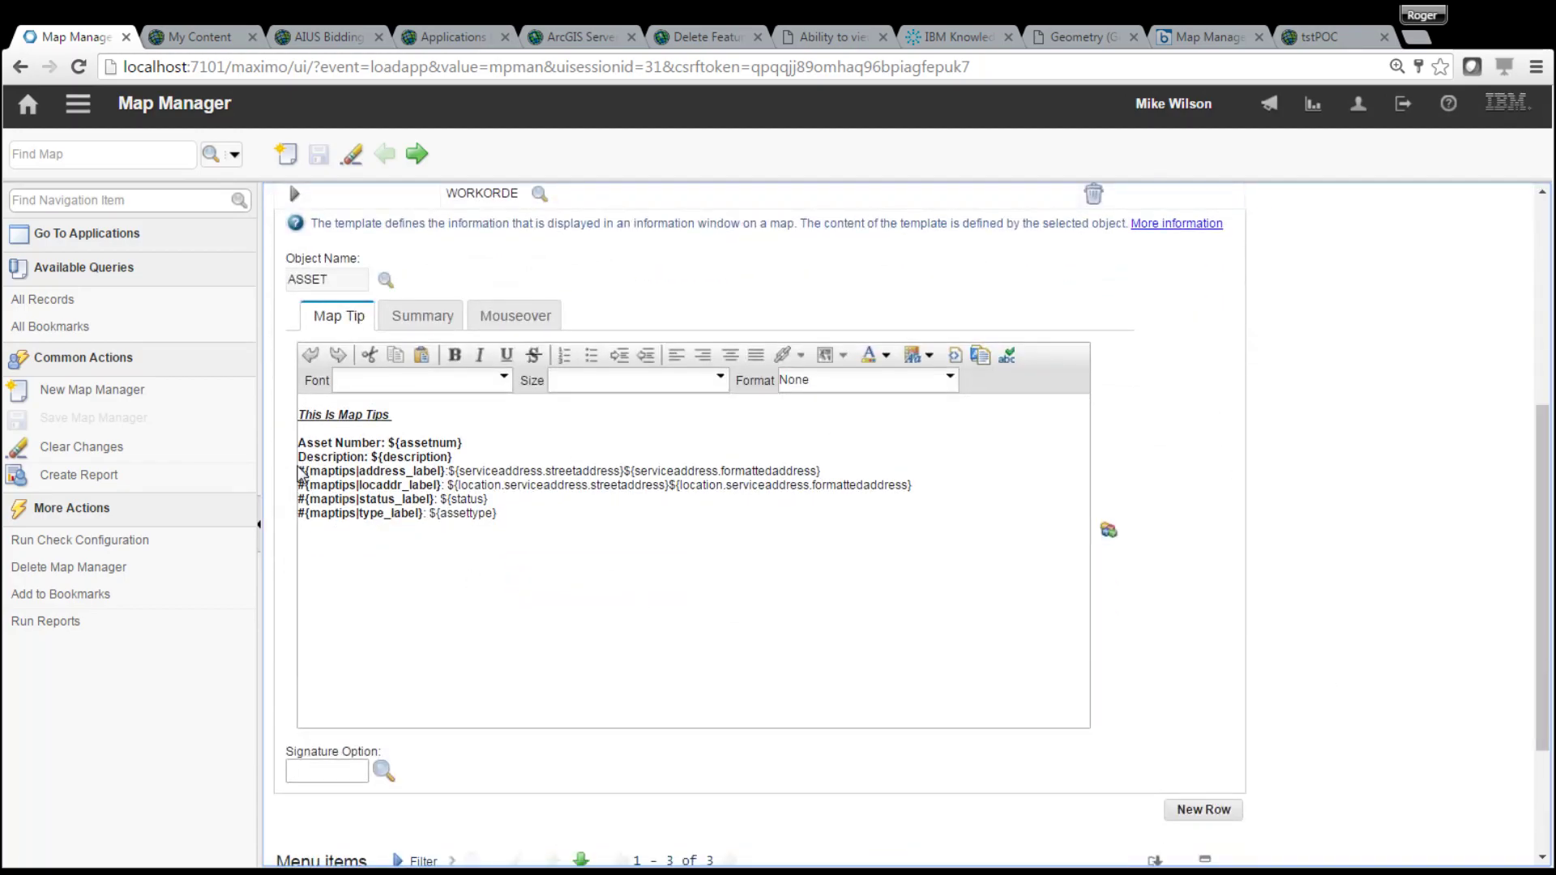
# Copy the address_label message key from the address line of the ASSET map tip template
pyautogui.moveTo(298, 473); pyautogui.dragTo(445, 472)
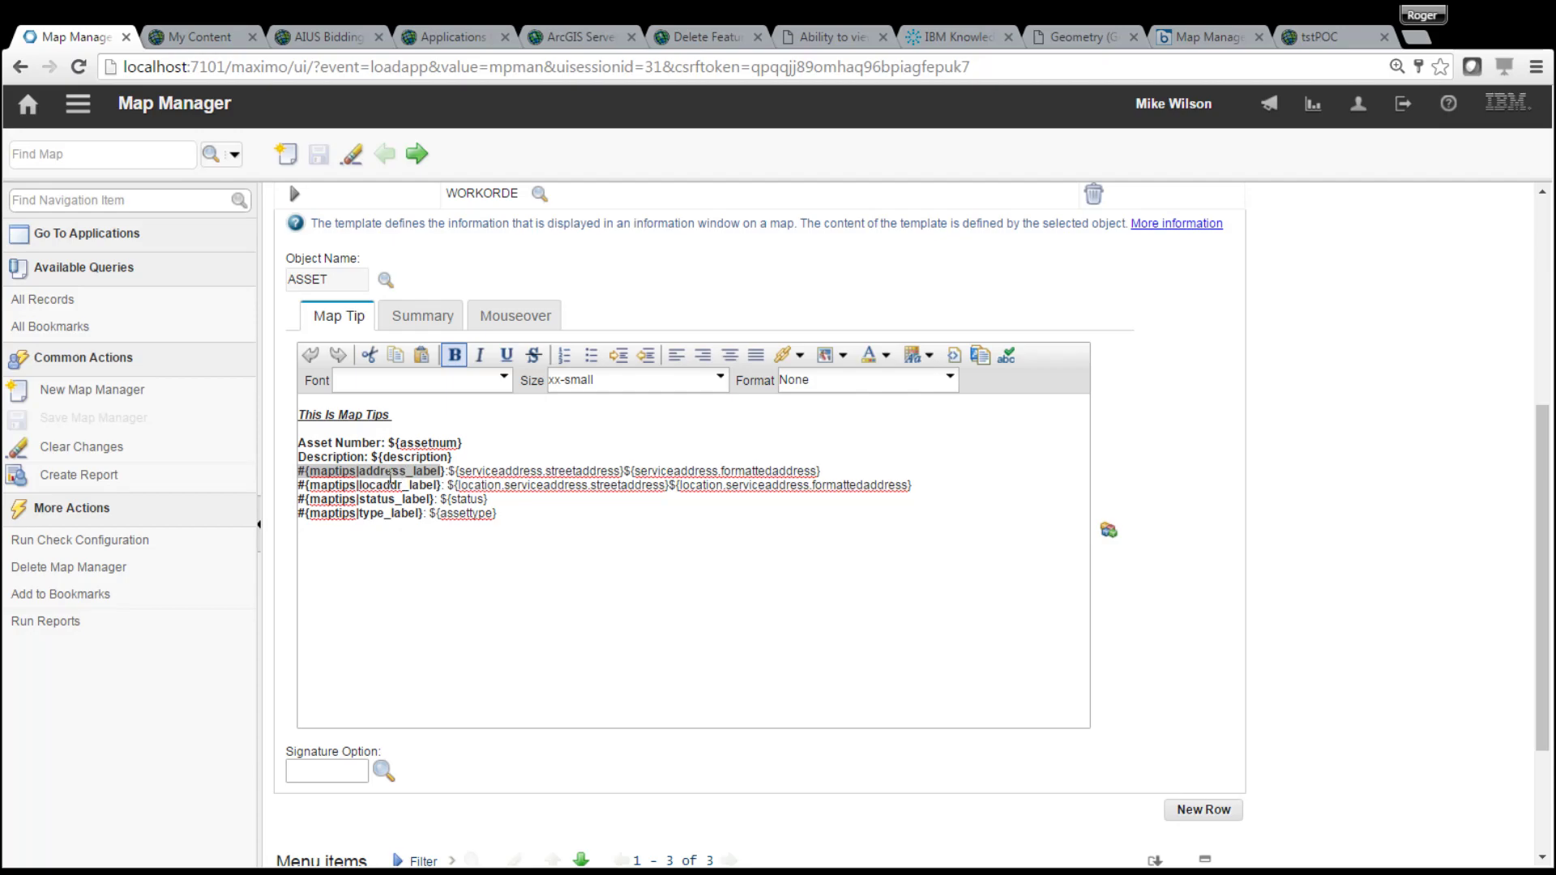
pyautogui.click(388, 474)
pyautogui.doubleClick(387, 474)
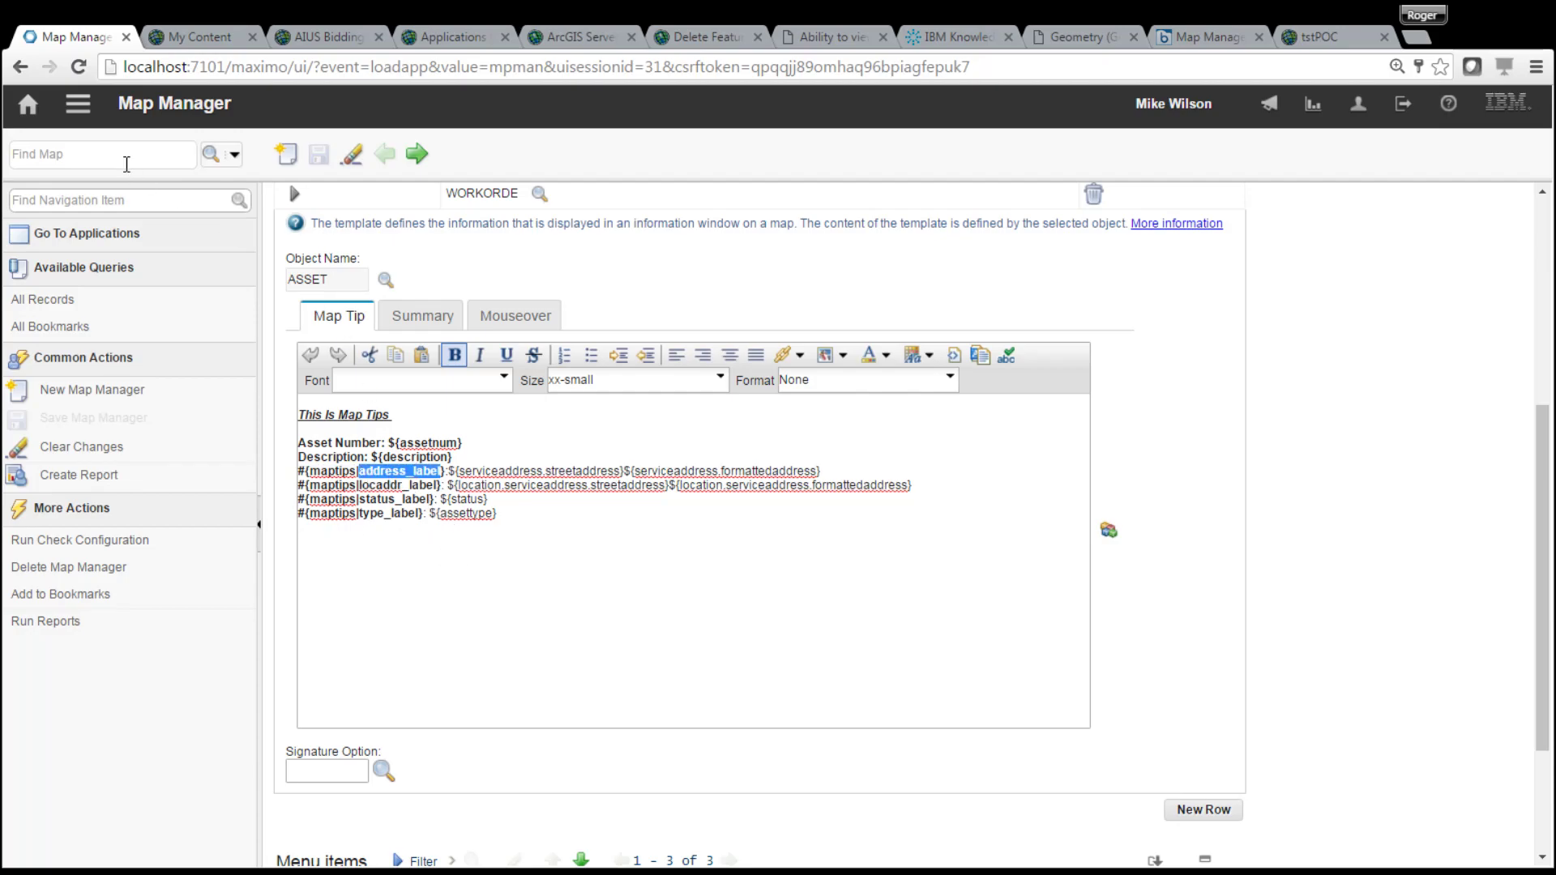
# Switch to the Database Configuration application and open its Messages dialog
pyautogui.click(77, 106)
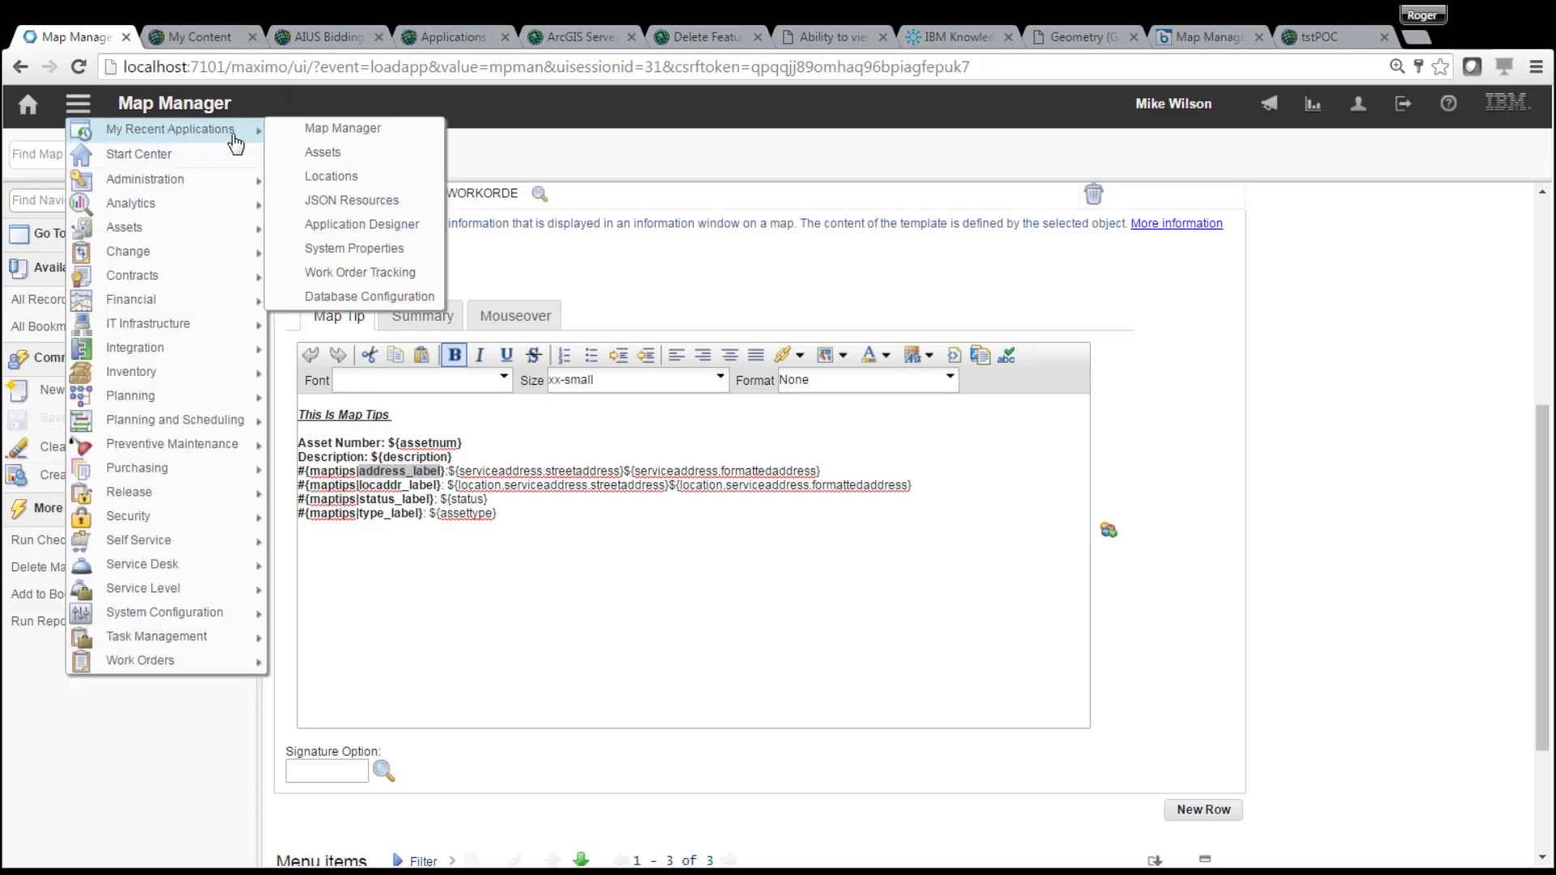
pyautogui.moveTo(258, 130)
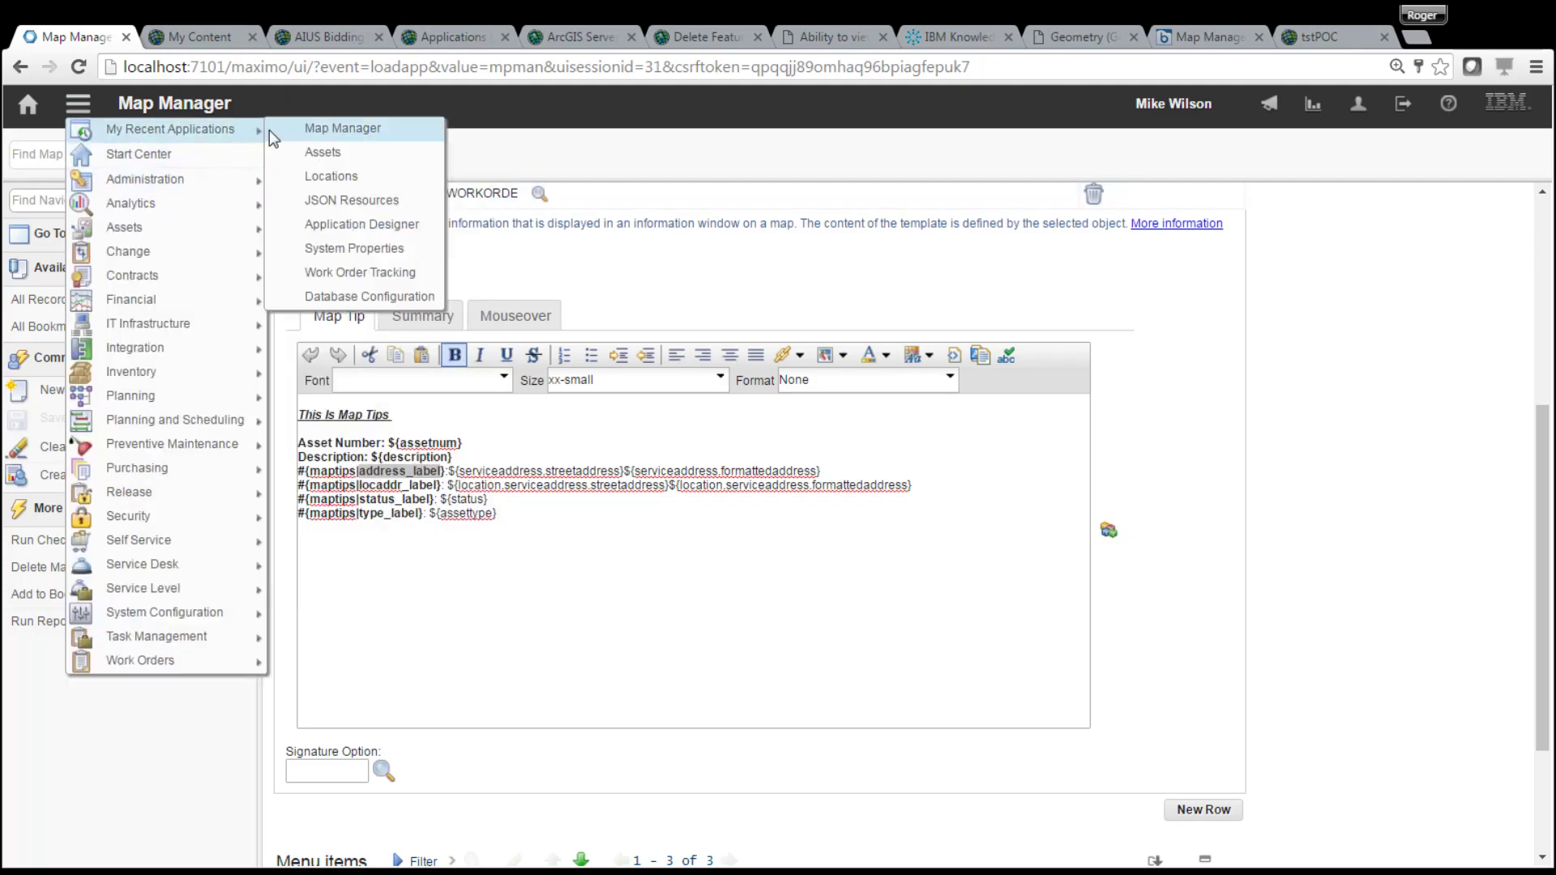
pyautogui.click(339, 295)
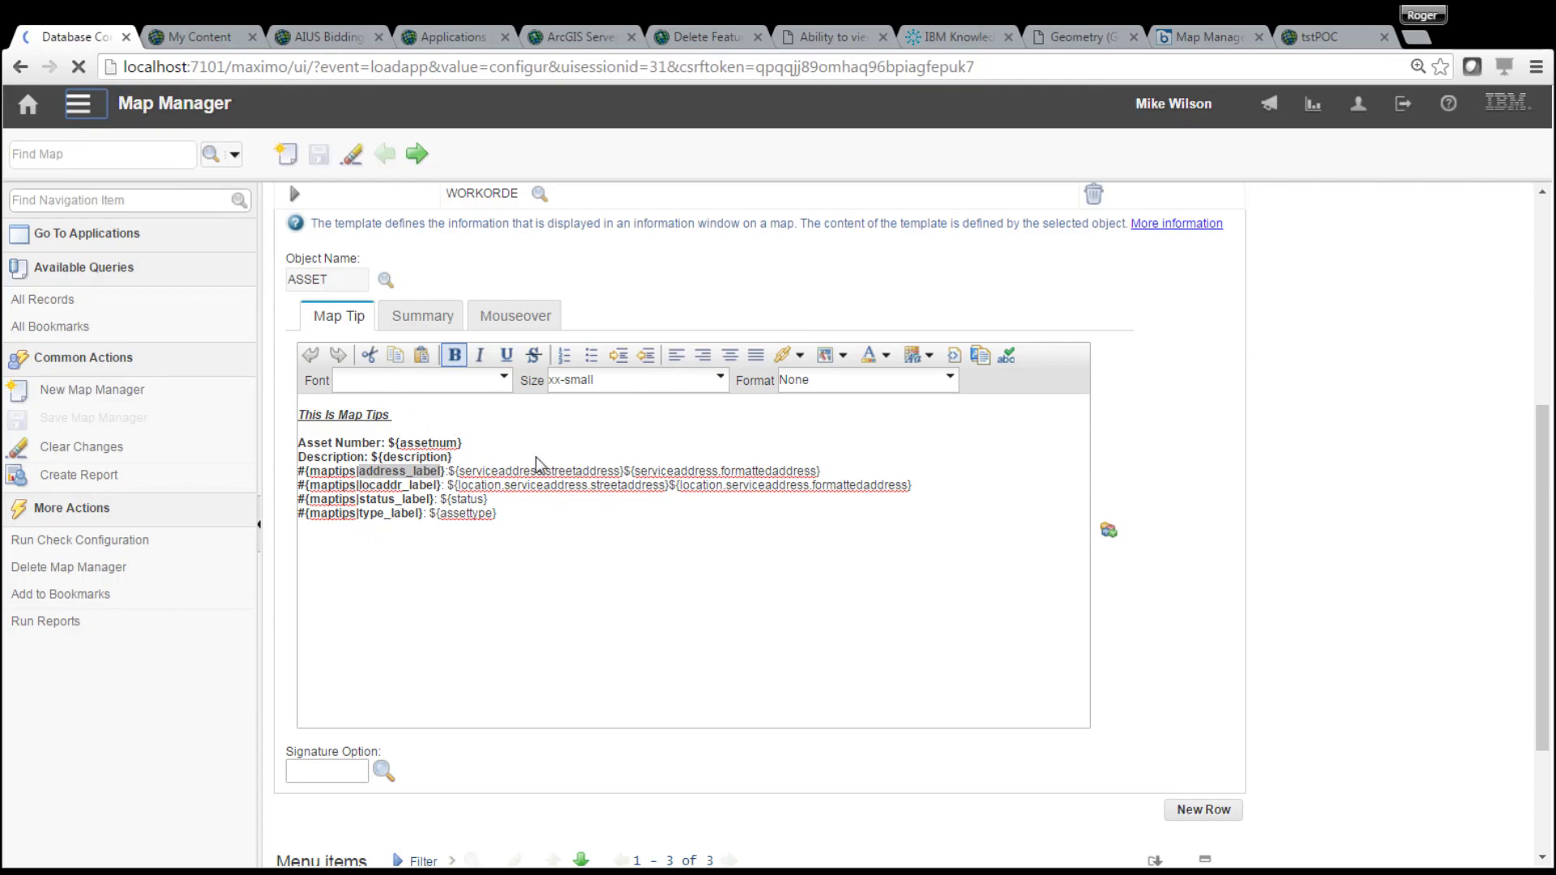
pyautogui.click(45, 813)
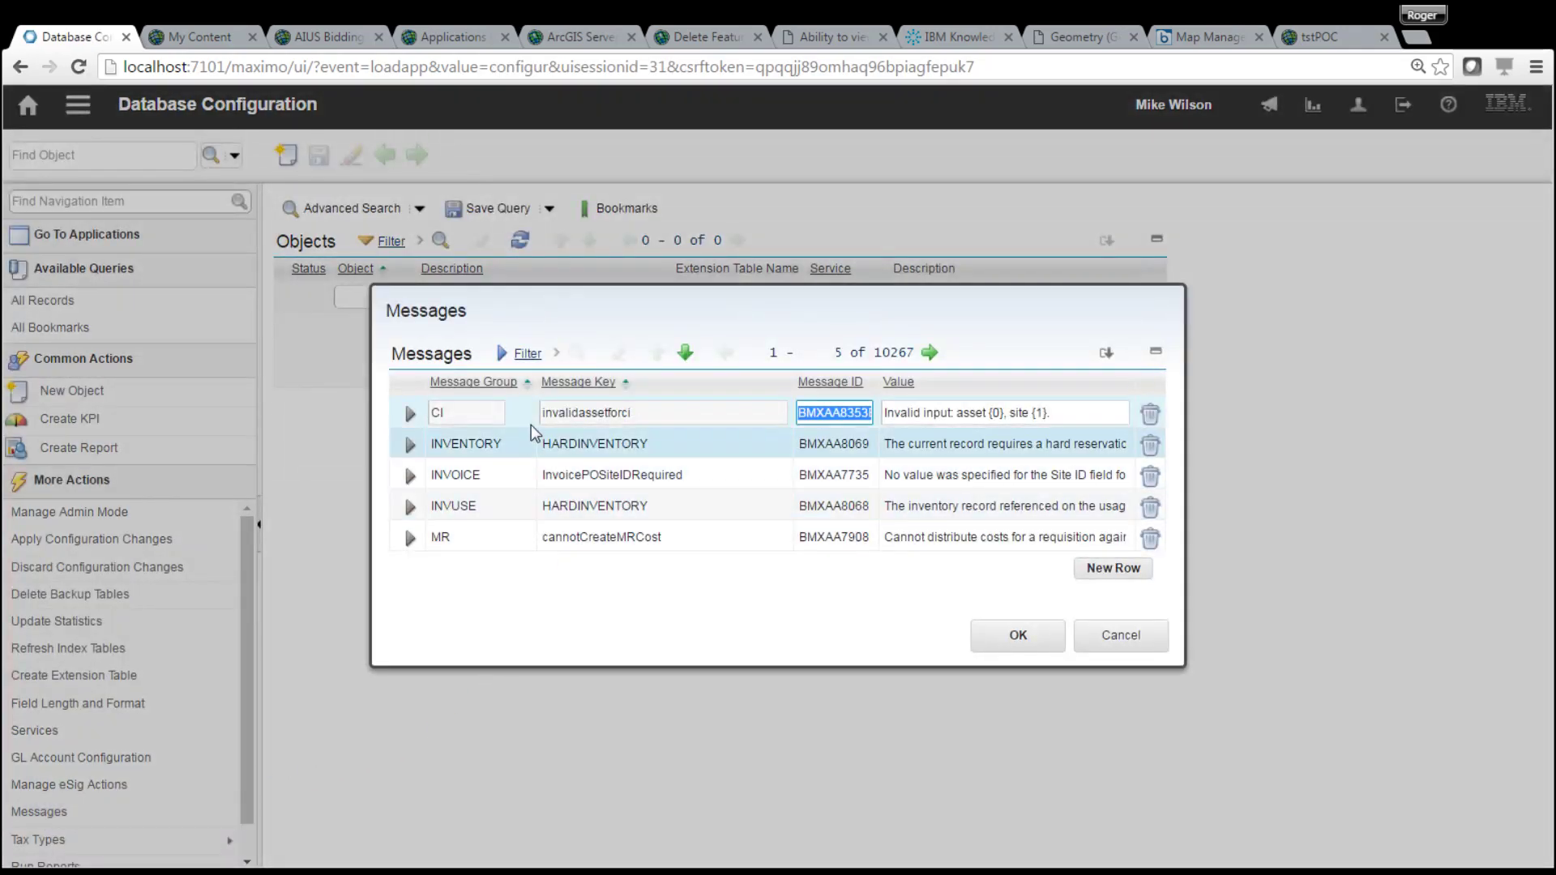
# Filter the messages by group "maptips" and key "address_label", and close the dialog without changes
pyautogui.click(501, 357)
pyautogui.click(464, 414)
pyautogui.write('mapups')
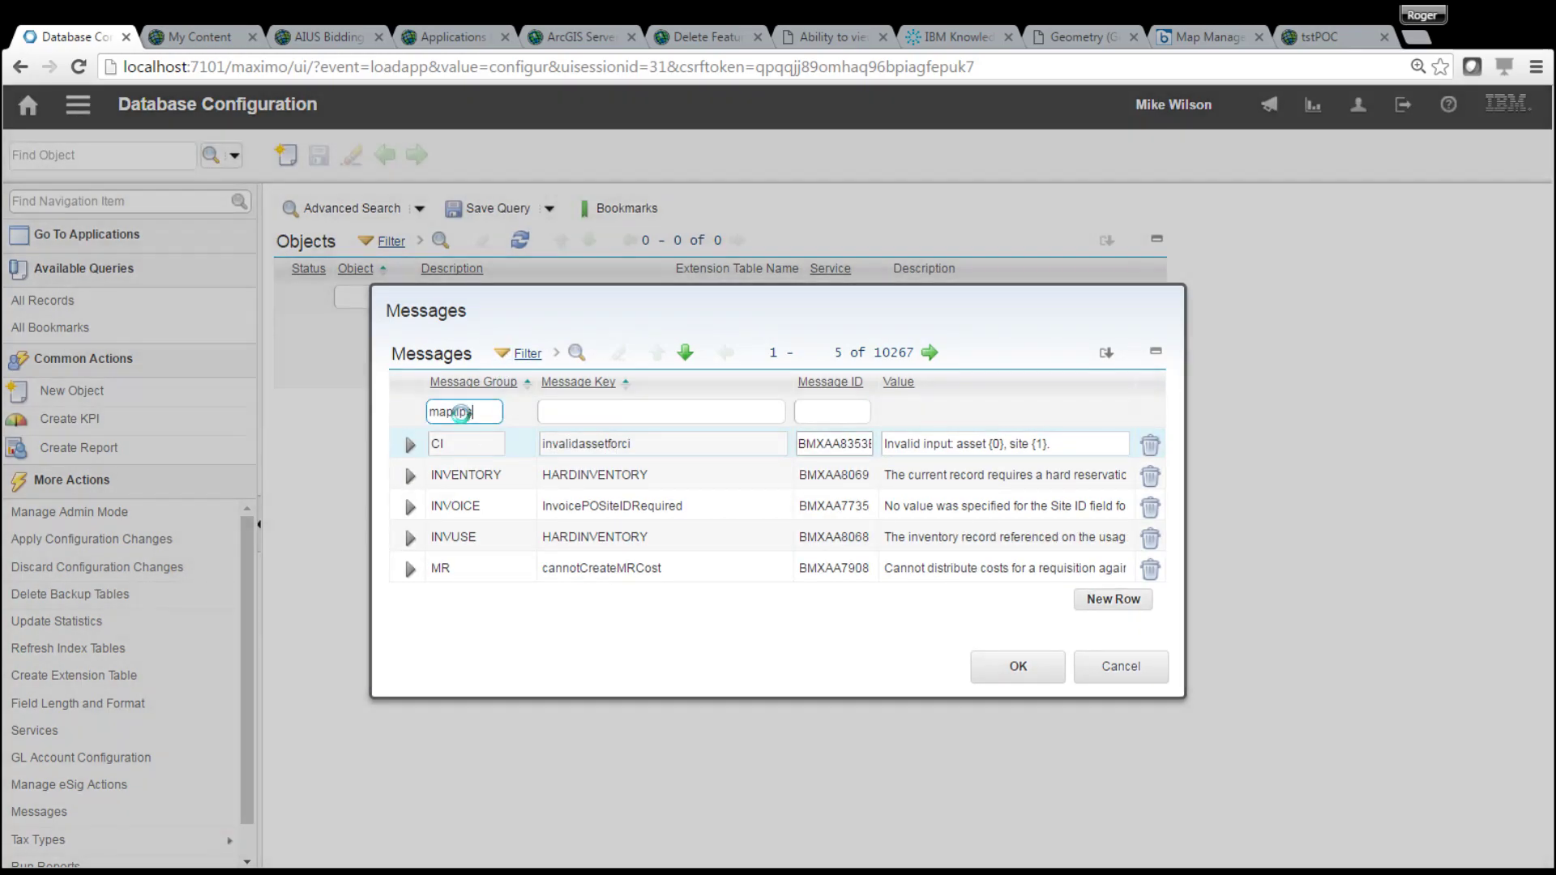
pyautogui.press('Return')
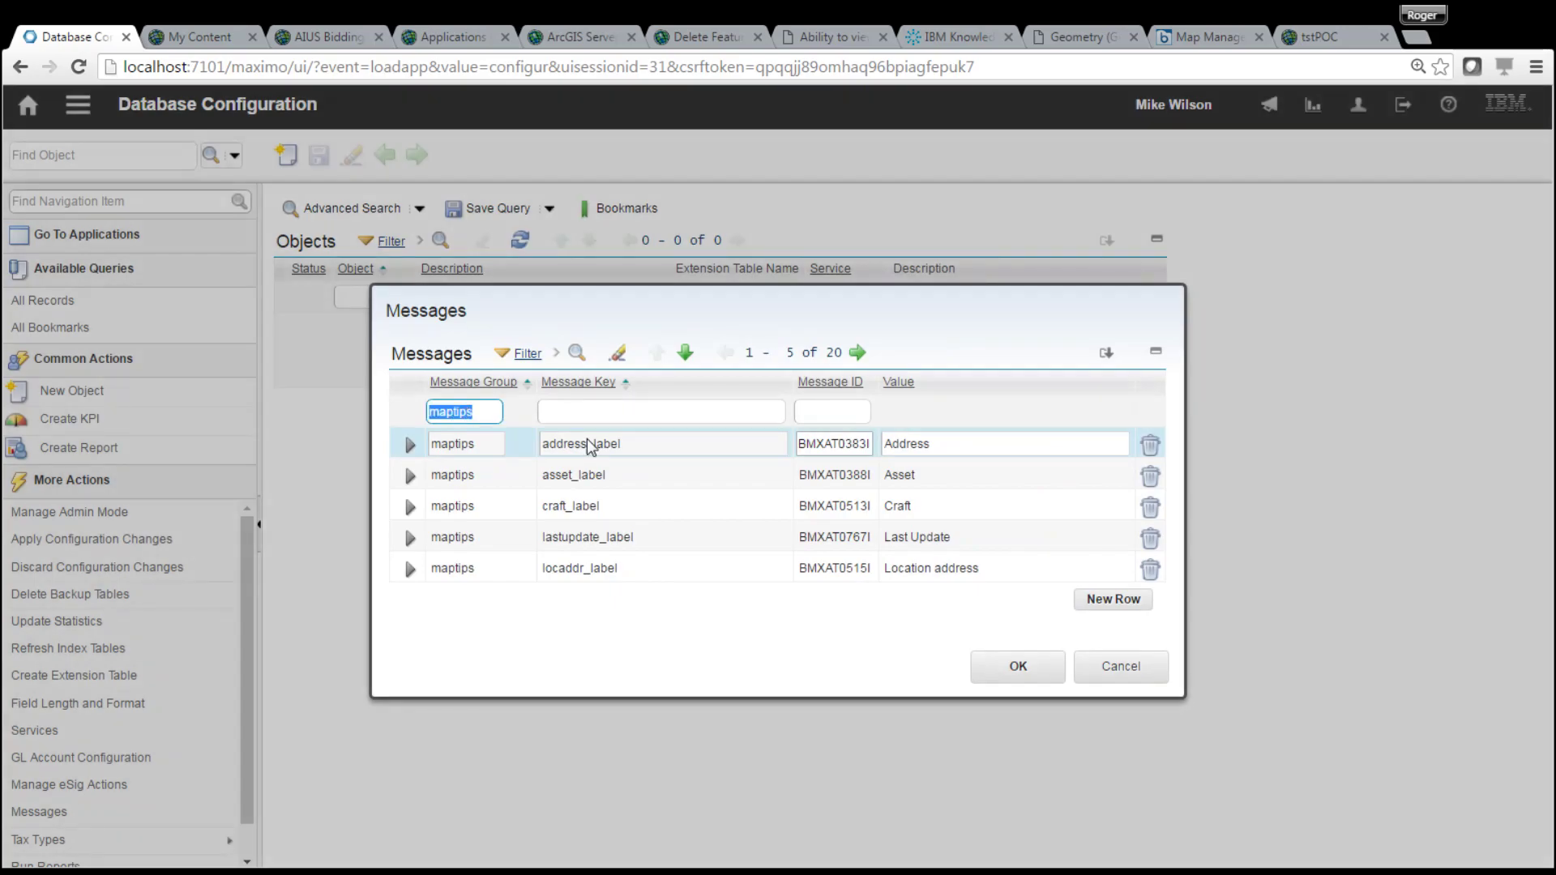
pyautogui.click(636, 410)
pyautogui.click(625, 533)
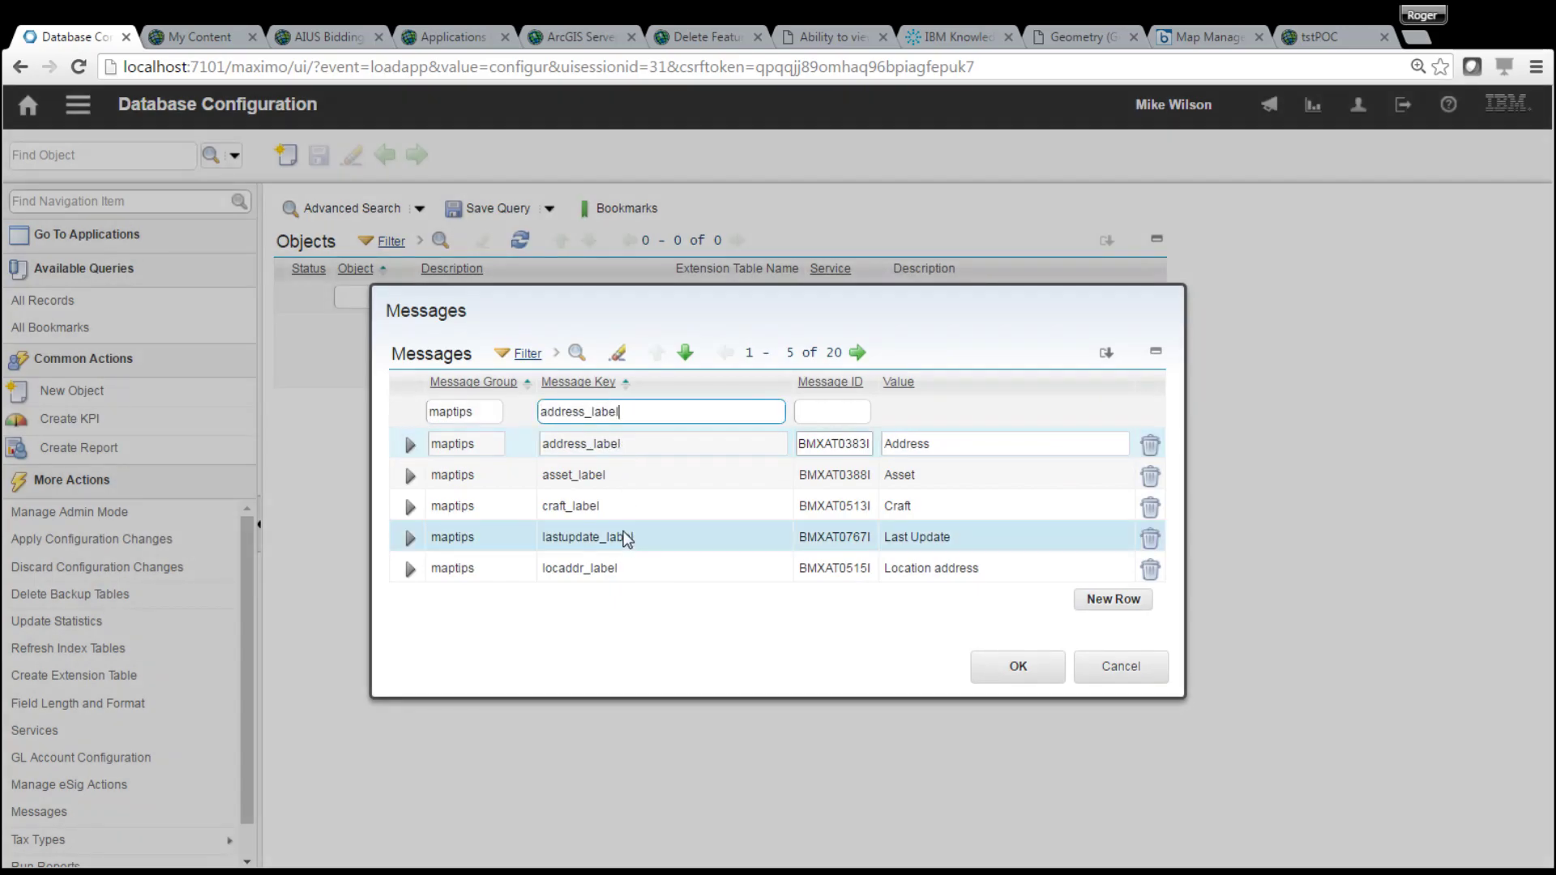
pyautogui.press('Return')
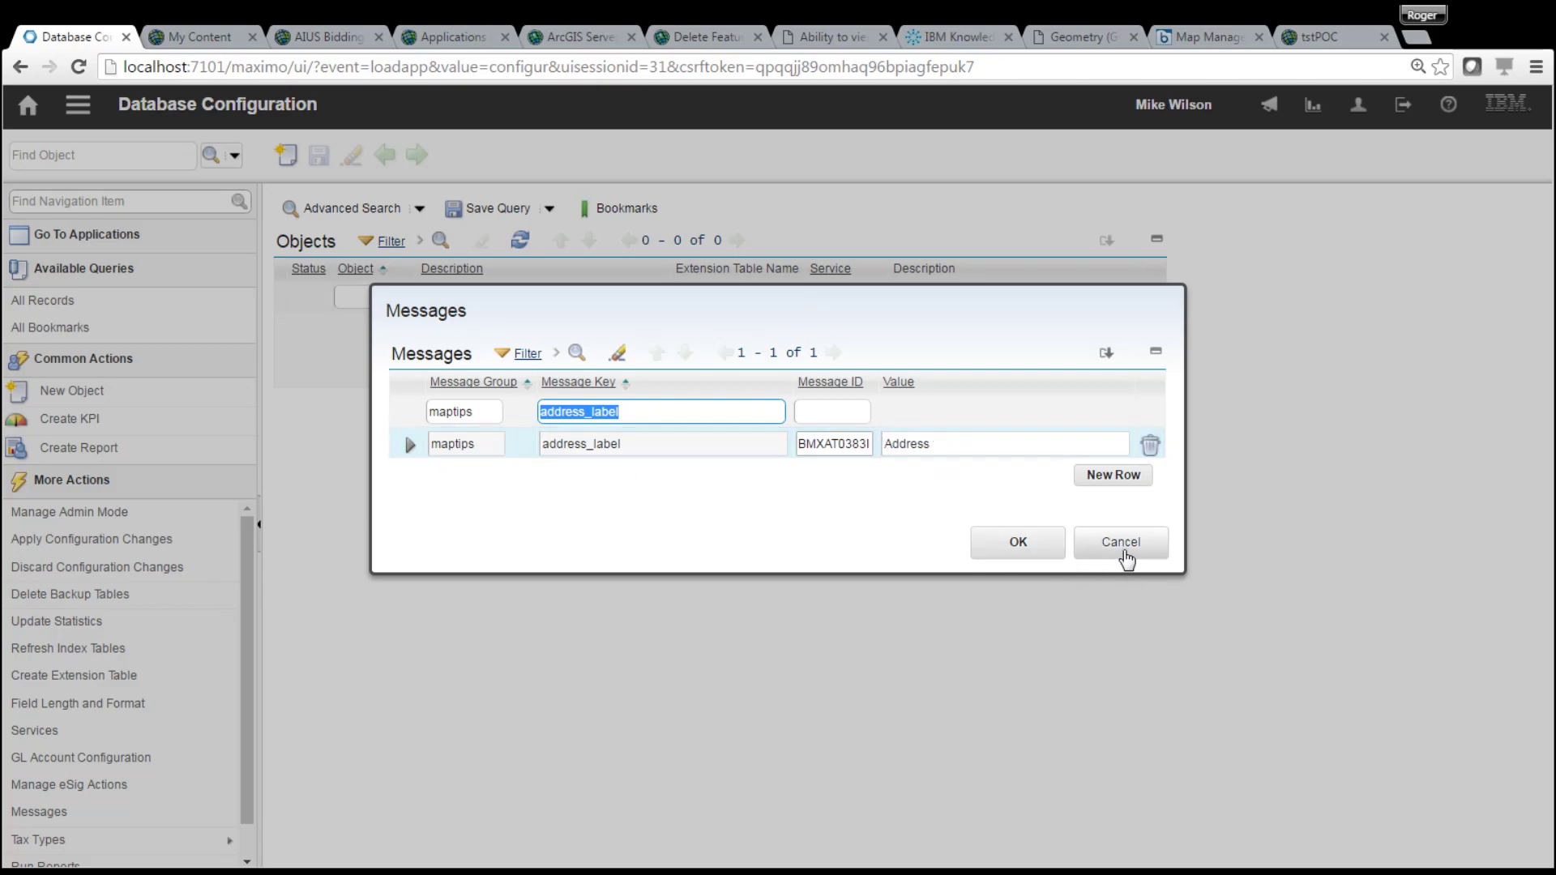
pyautogui.click(1121, 553)
# Return to Map Manager, reopen MAP1's ASSET map tip template and highlight the address_label placeholder
pyautogui.click(78, 104)
pyautogui.moveTo(221, 136)
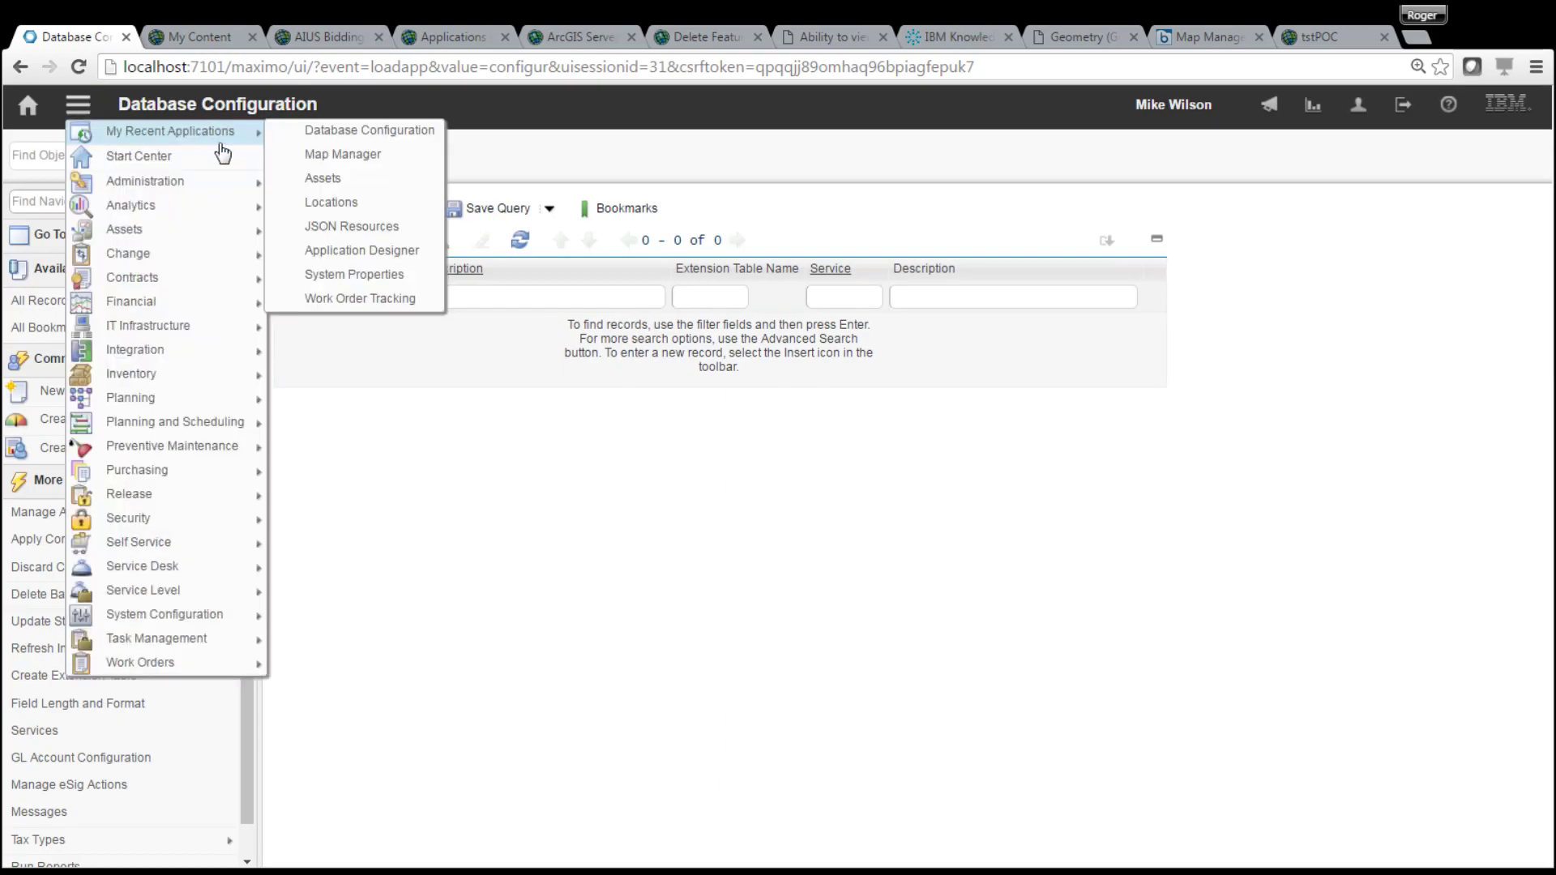
pyautogui.click(349, 156)
pyautogui.press('Return')
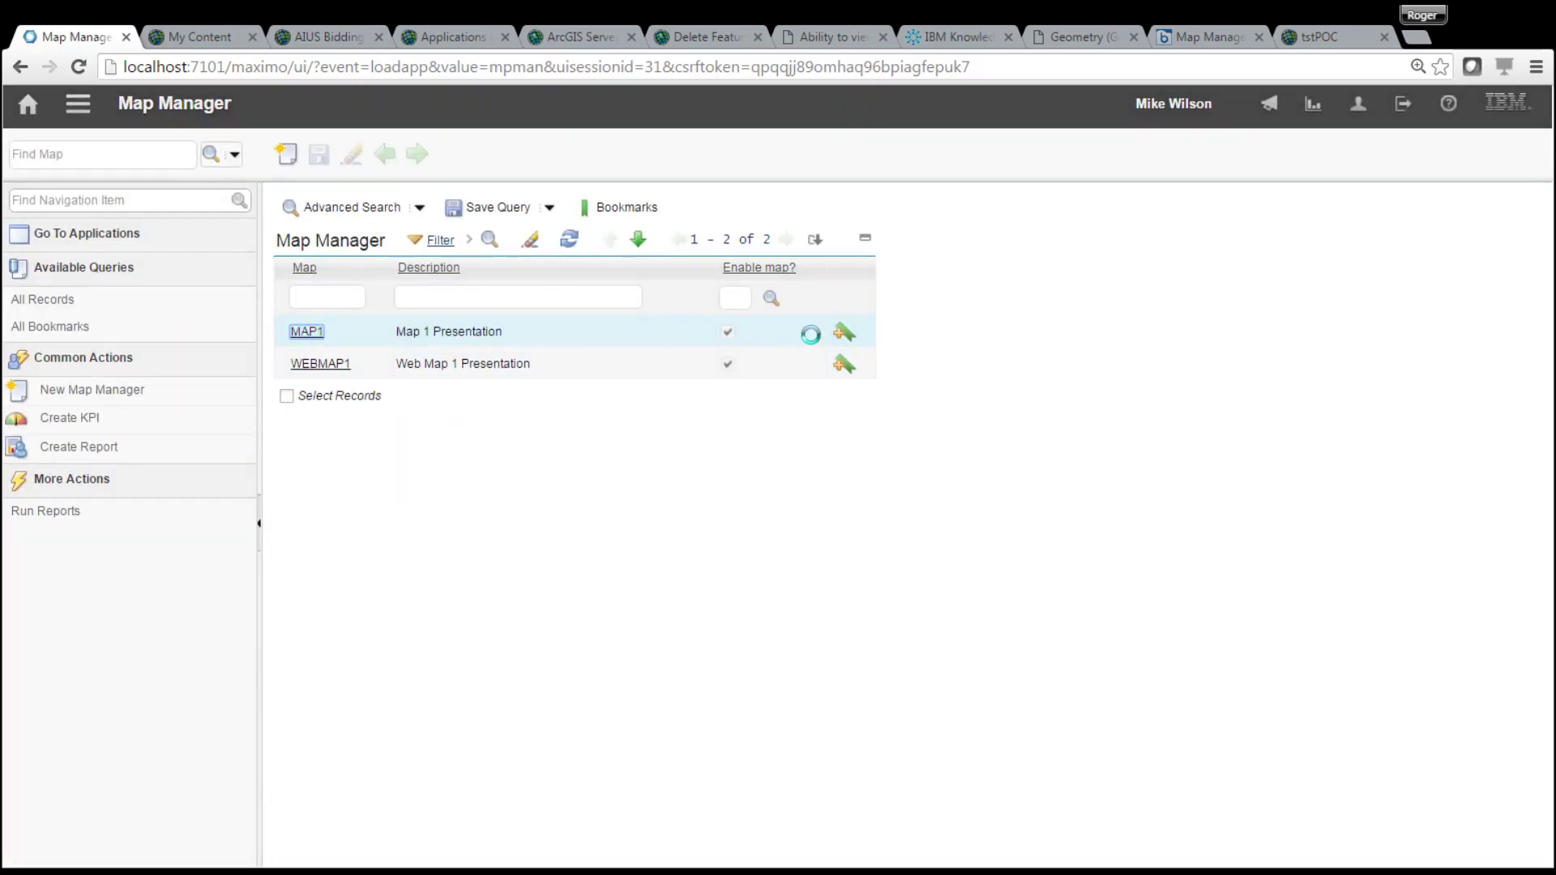
pyautogui.click(521, 206)
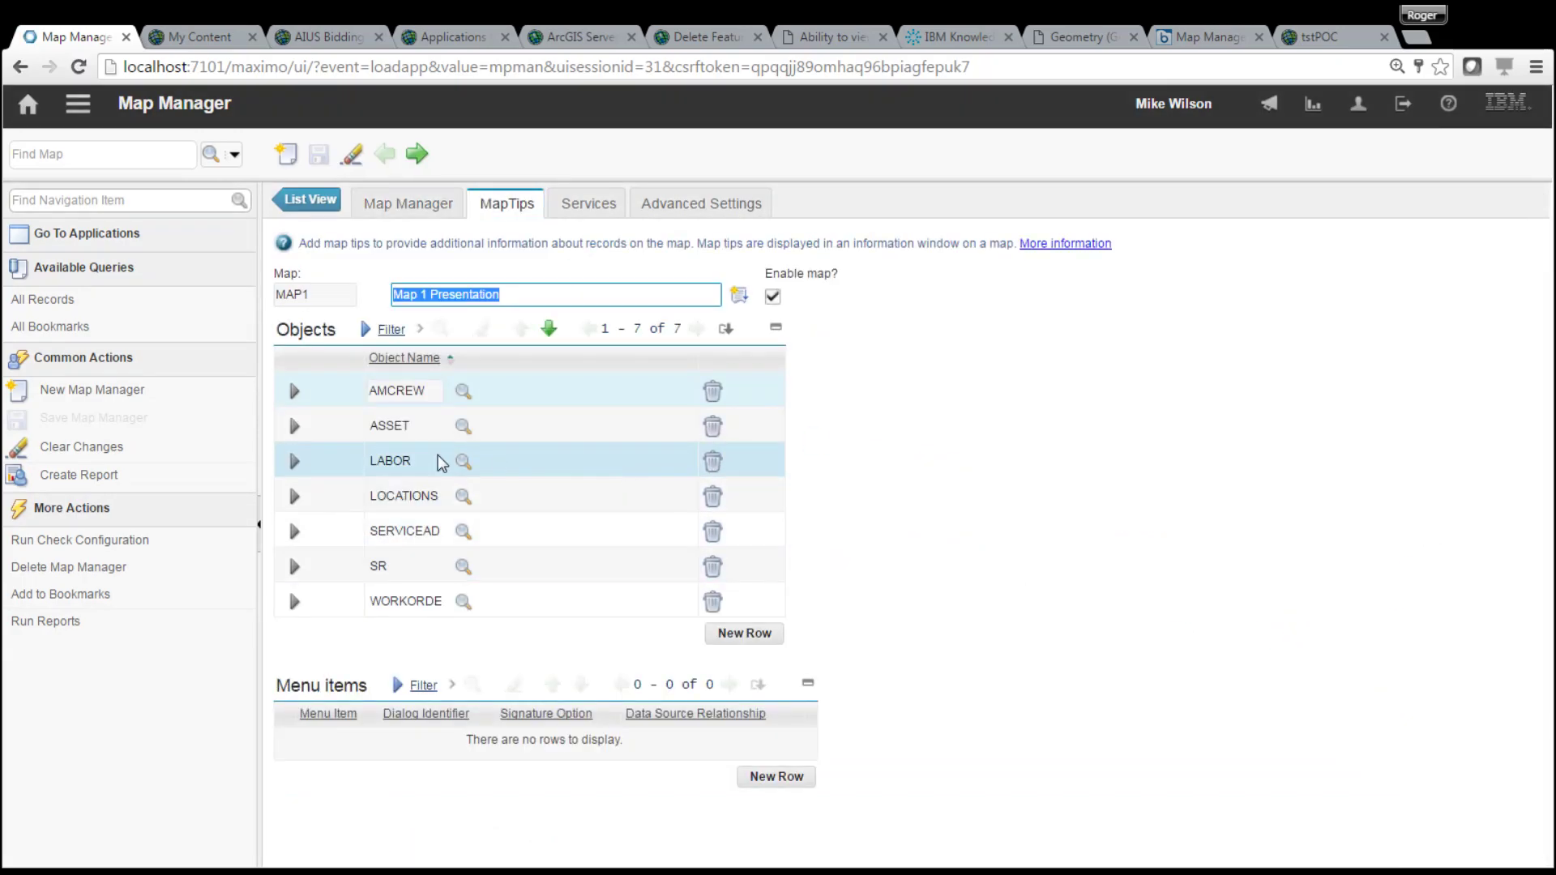
pyautogui.click(305, 429)
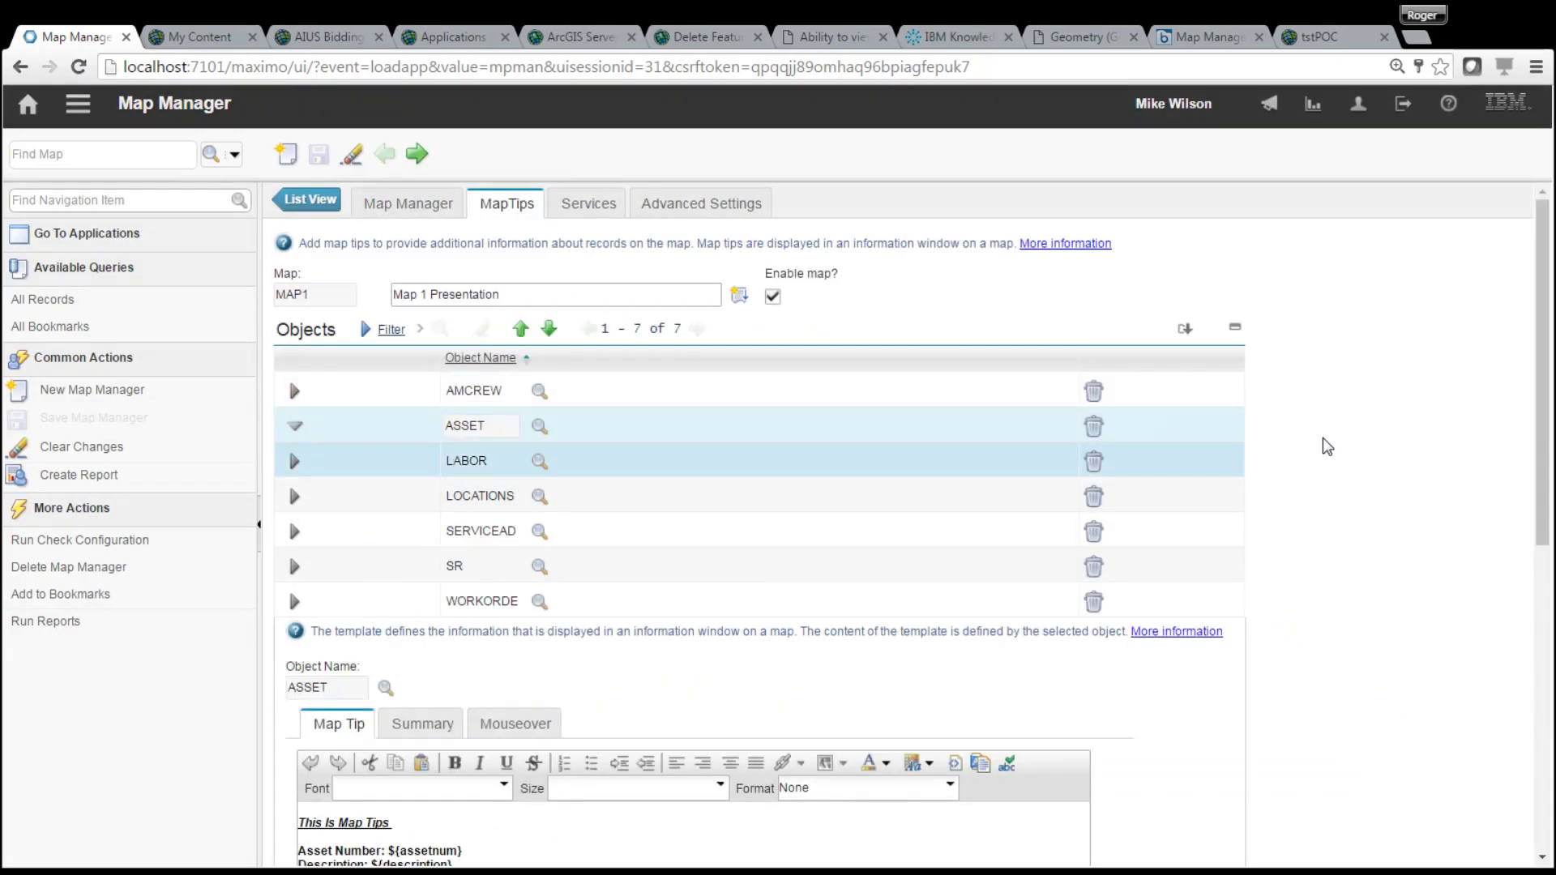
pyautogui.scroll(-6, 1545, 437)
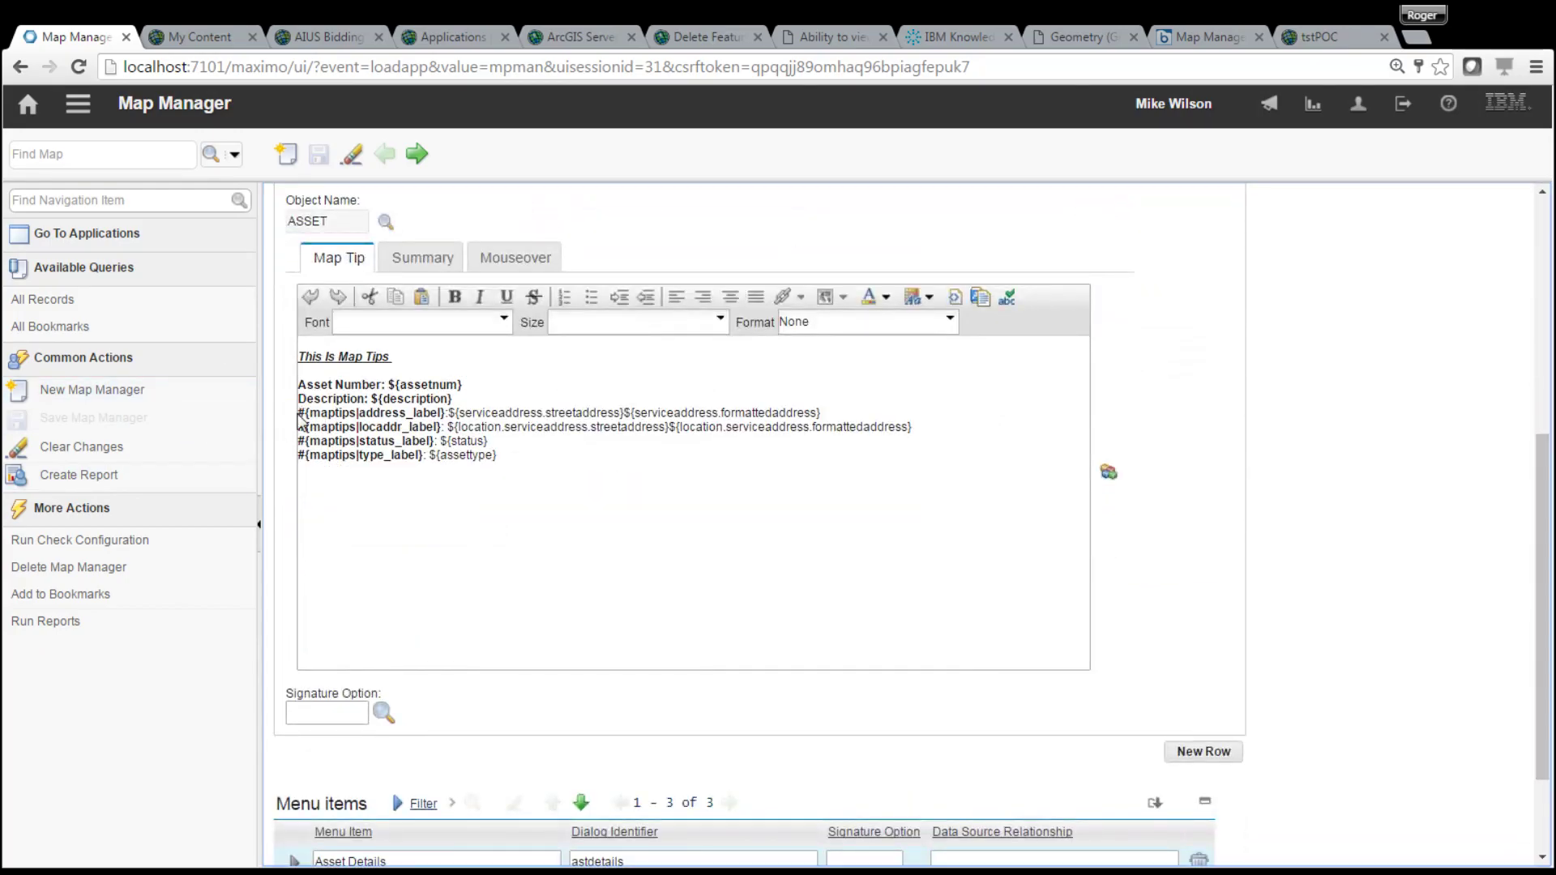
pyautogui.moveTo(299, 415); pyautogui.dragTo(450, 415)
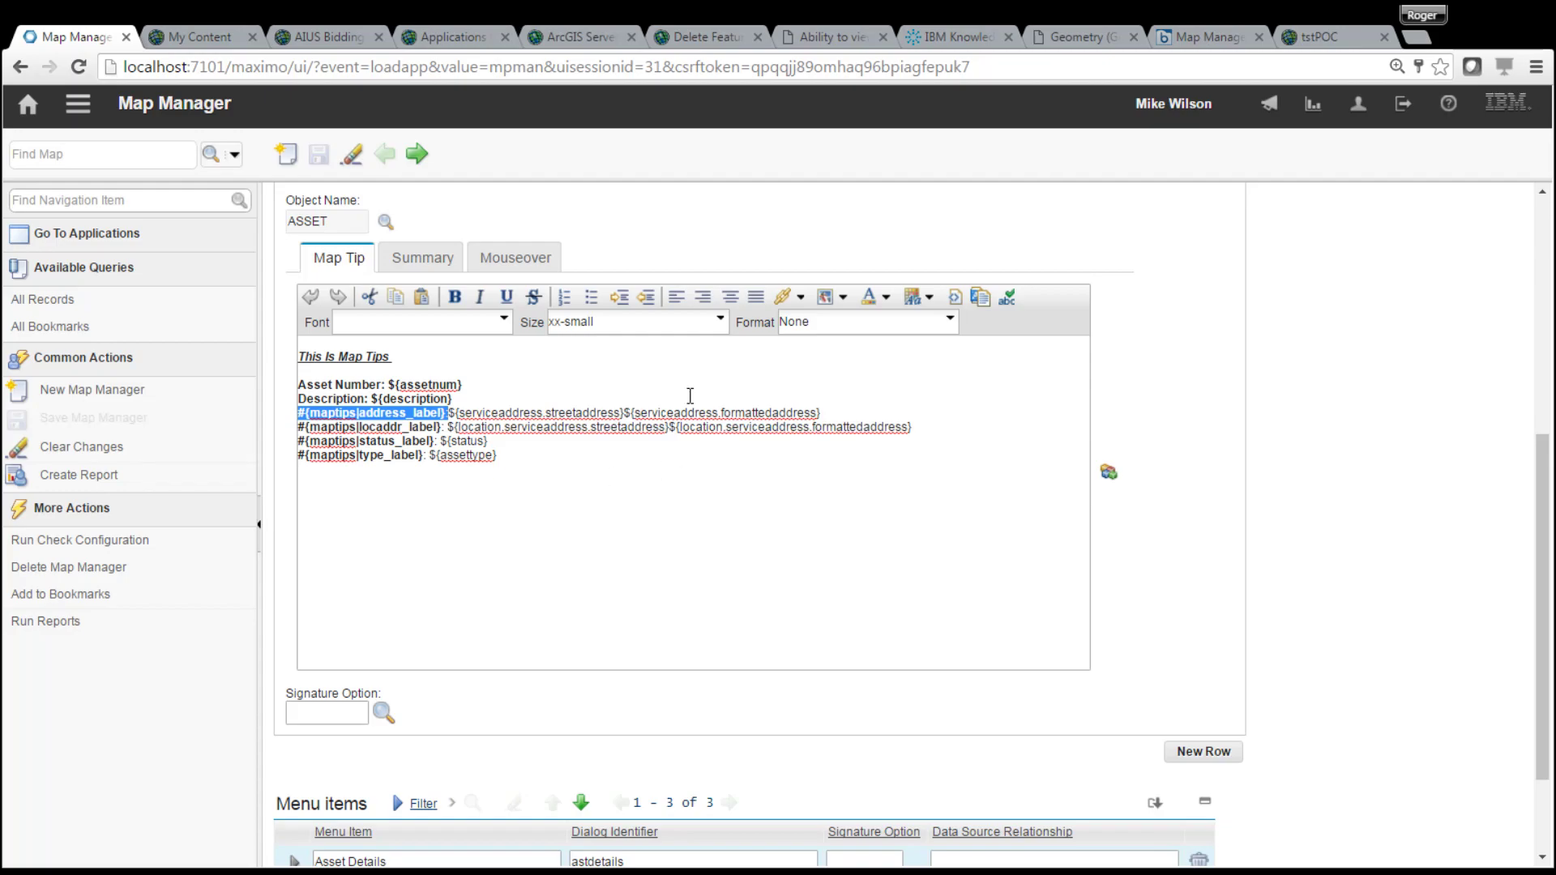
# Insert the REFERENCEPOINT field of the SERVICEADDRESS relationship below the asset type line of the map tip template
pyautogui.click(704, 475)
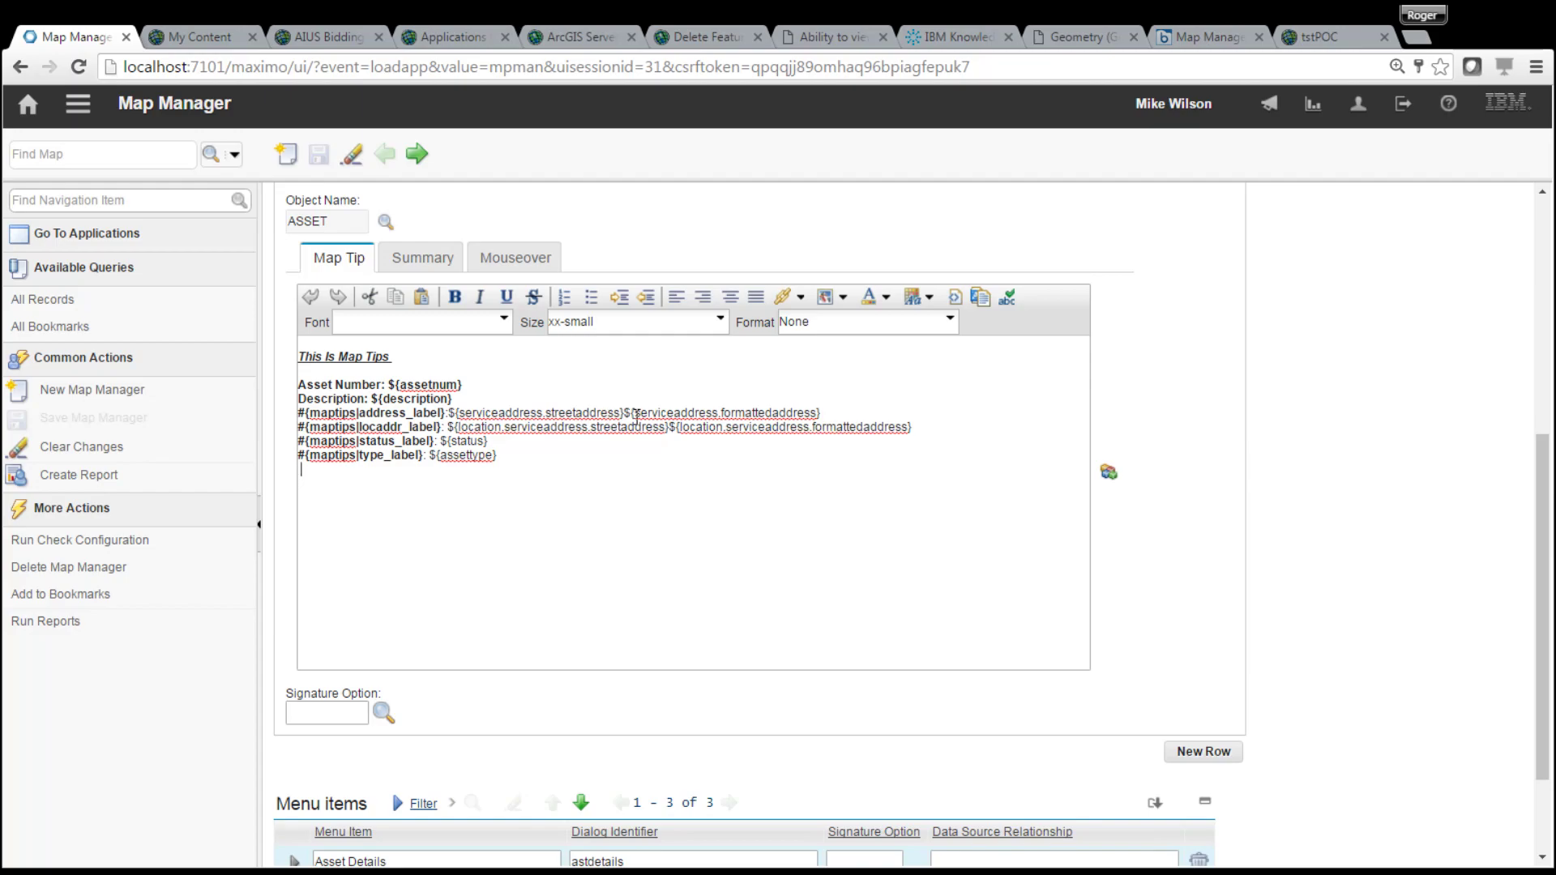
pyautogui.click(1107, 473)
pyautogui.moveTo(917, 364); pyautogui.dragTo(908, 547)
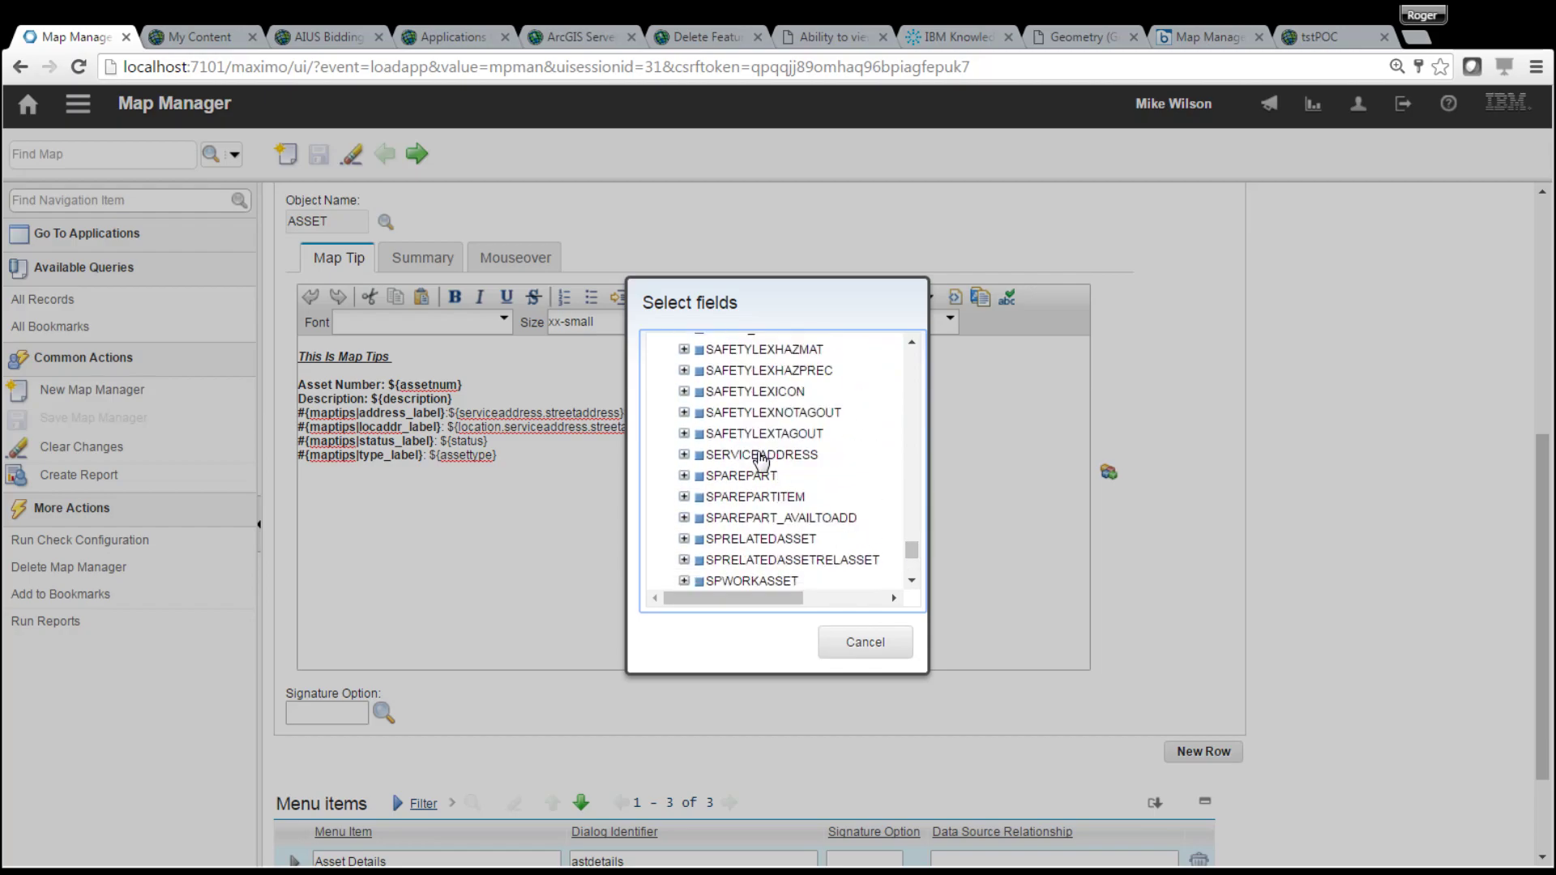
pyautogui.click(684, 455)
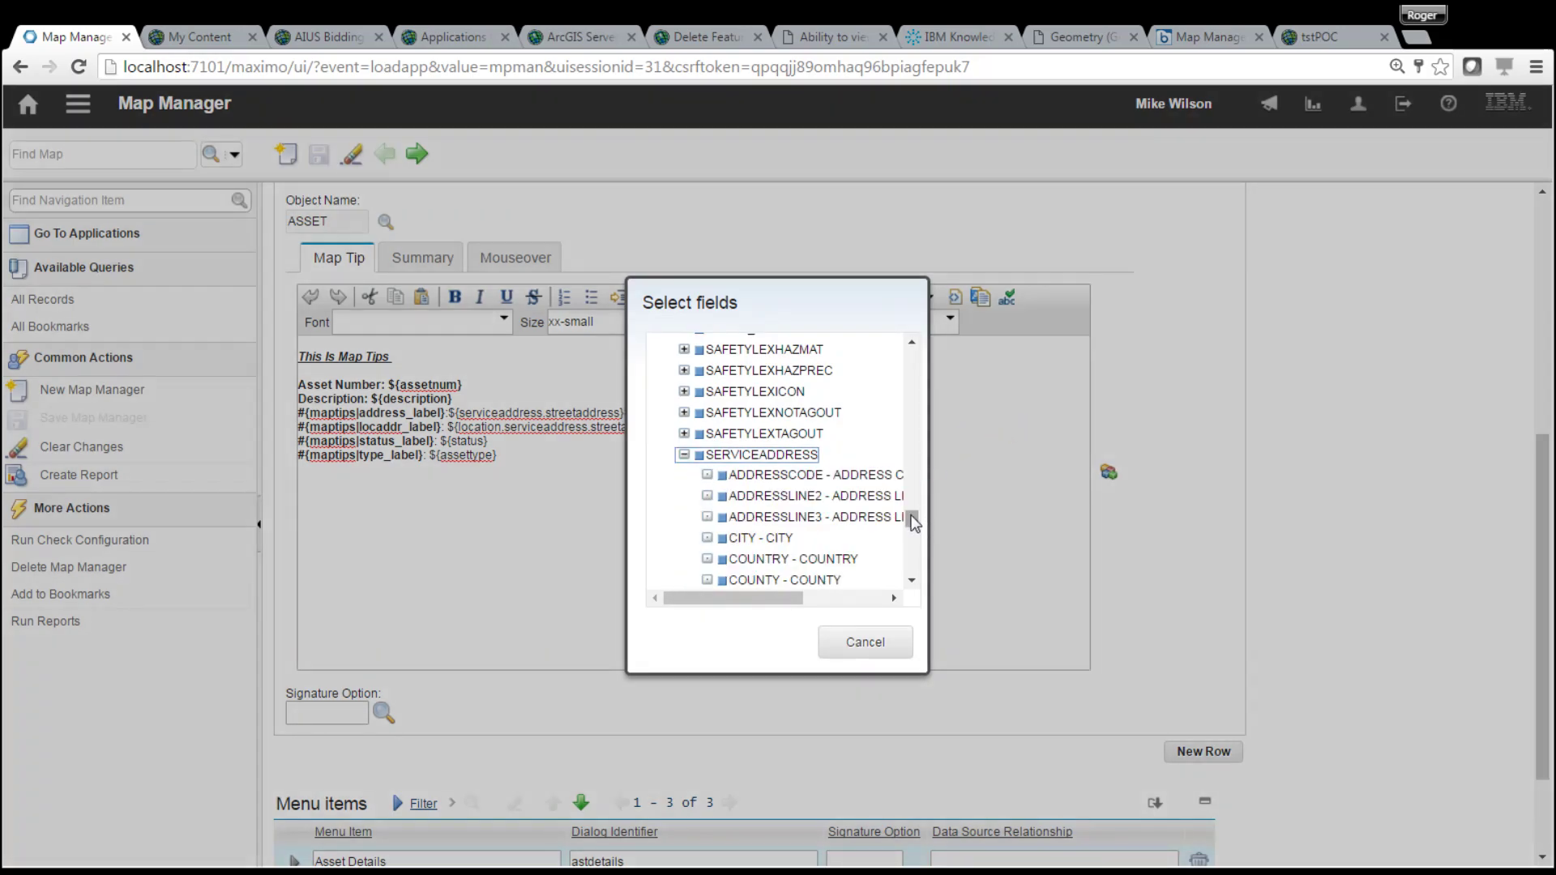
pyautogui.moveTo(913, 522); pyautogui.dragTo(914, 535)
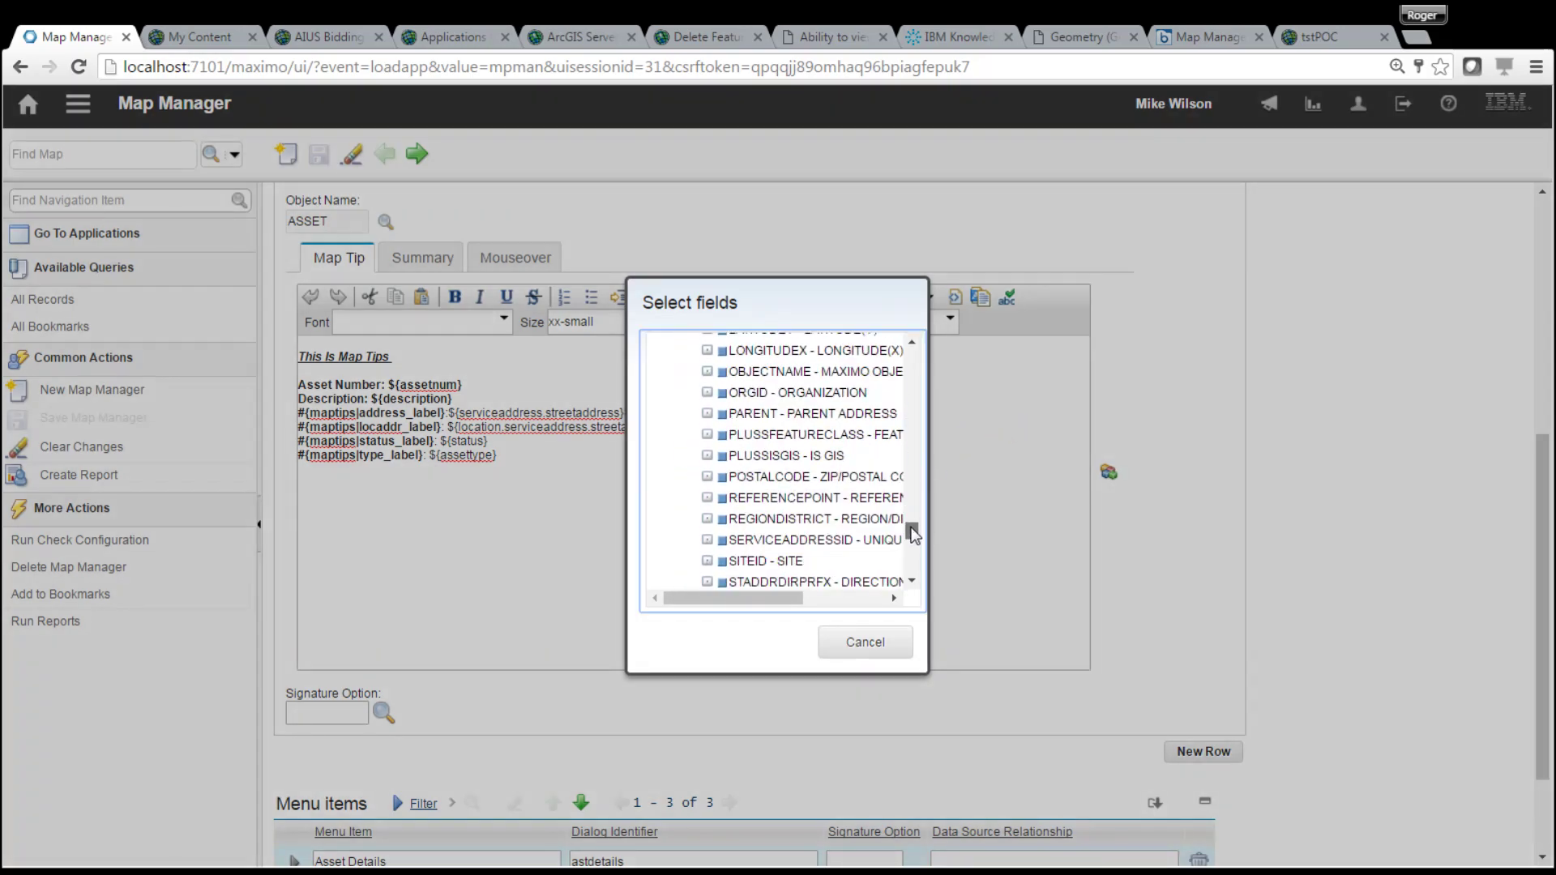
pyautogui.click(797, 504)
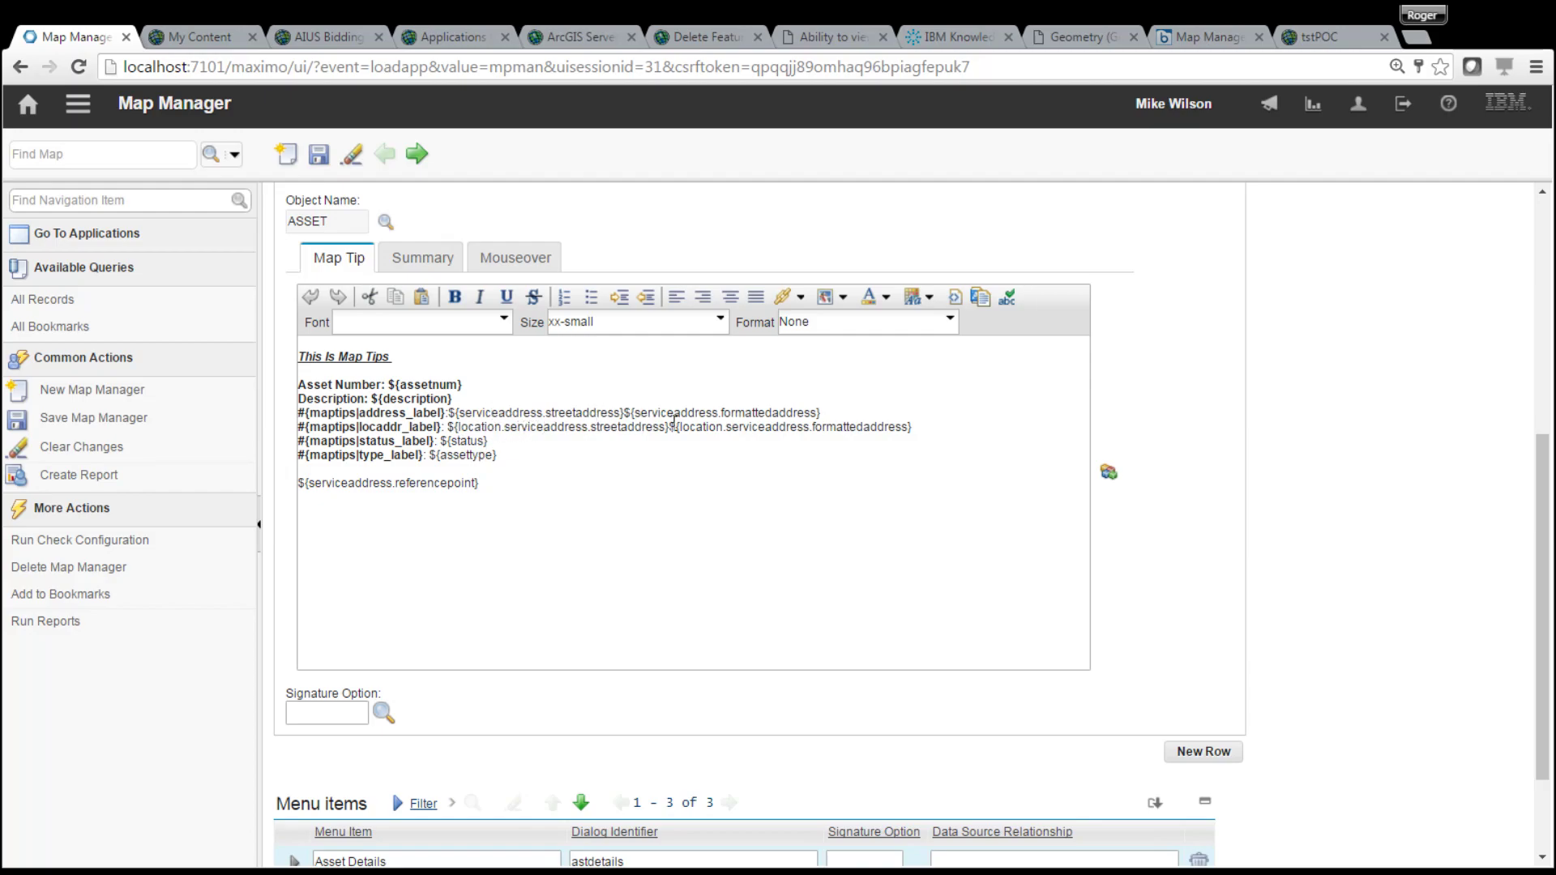
# Delete the ${serviceaddress.referencepoint} line from the map tip template
pyautogui.moveTo(297, 483); pyautogui.dragTo(507, 483)
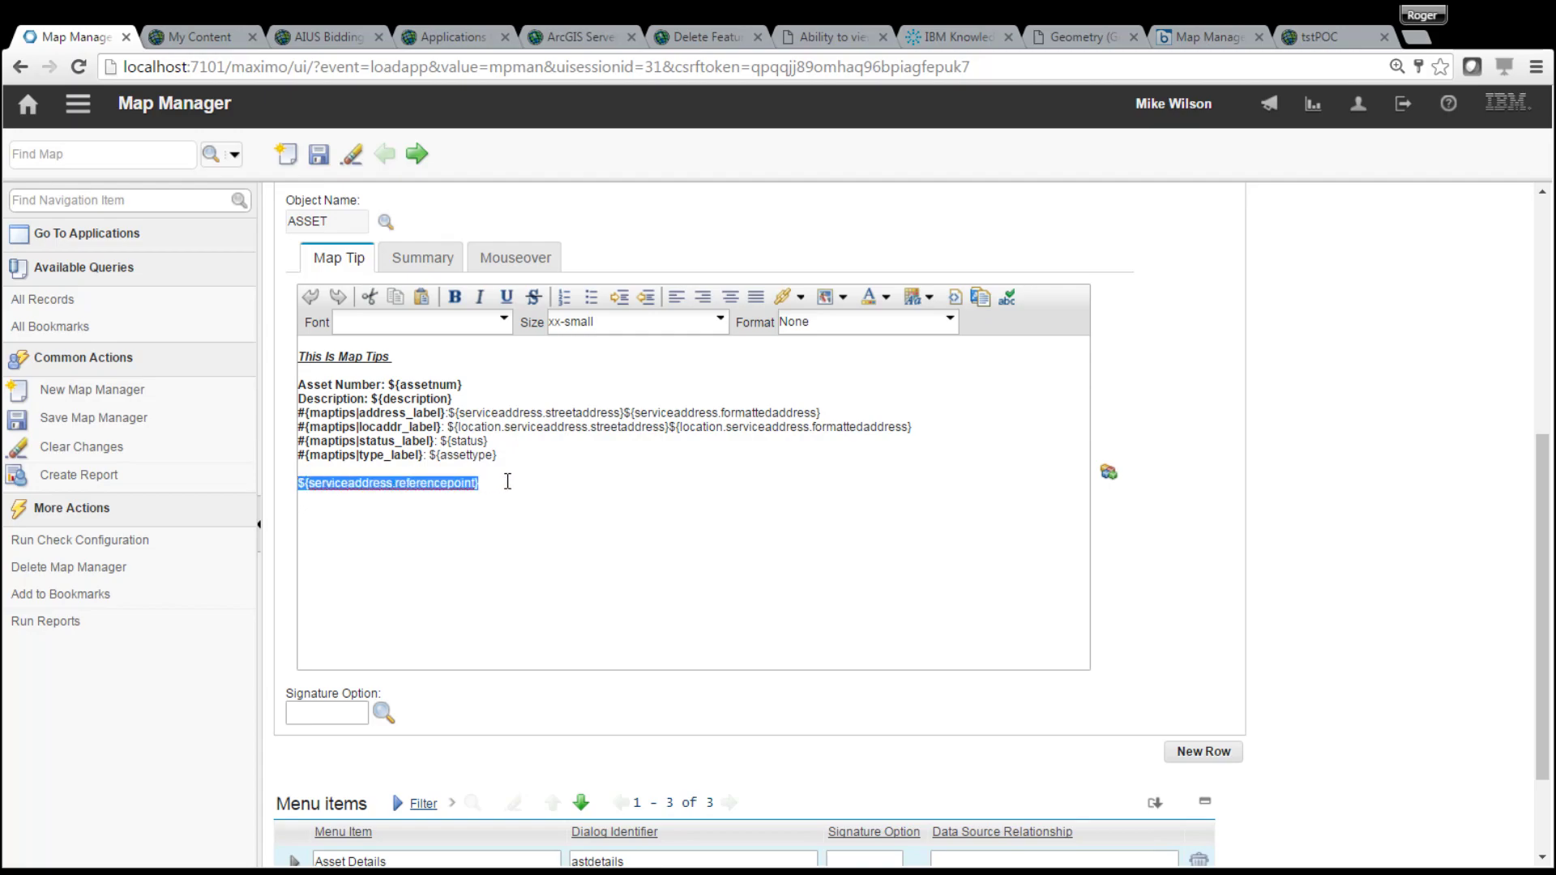
pyautogui.press('BackSpace')
pyautogui.press('BackSpace')
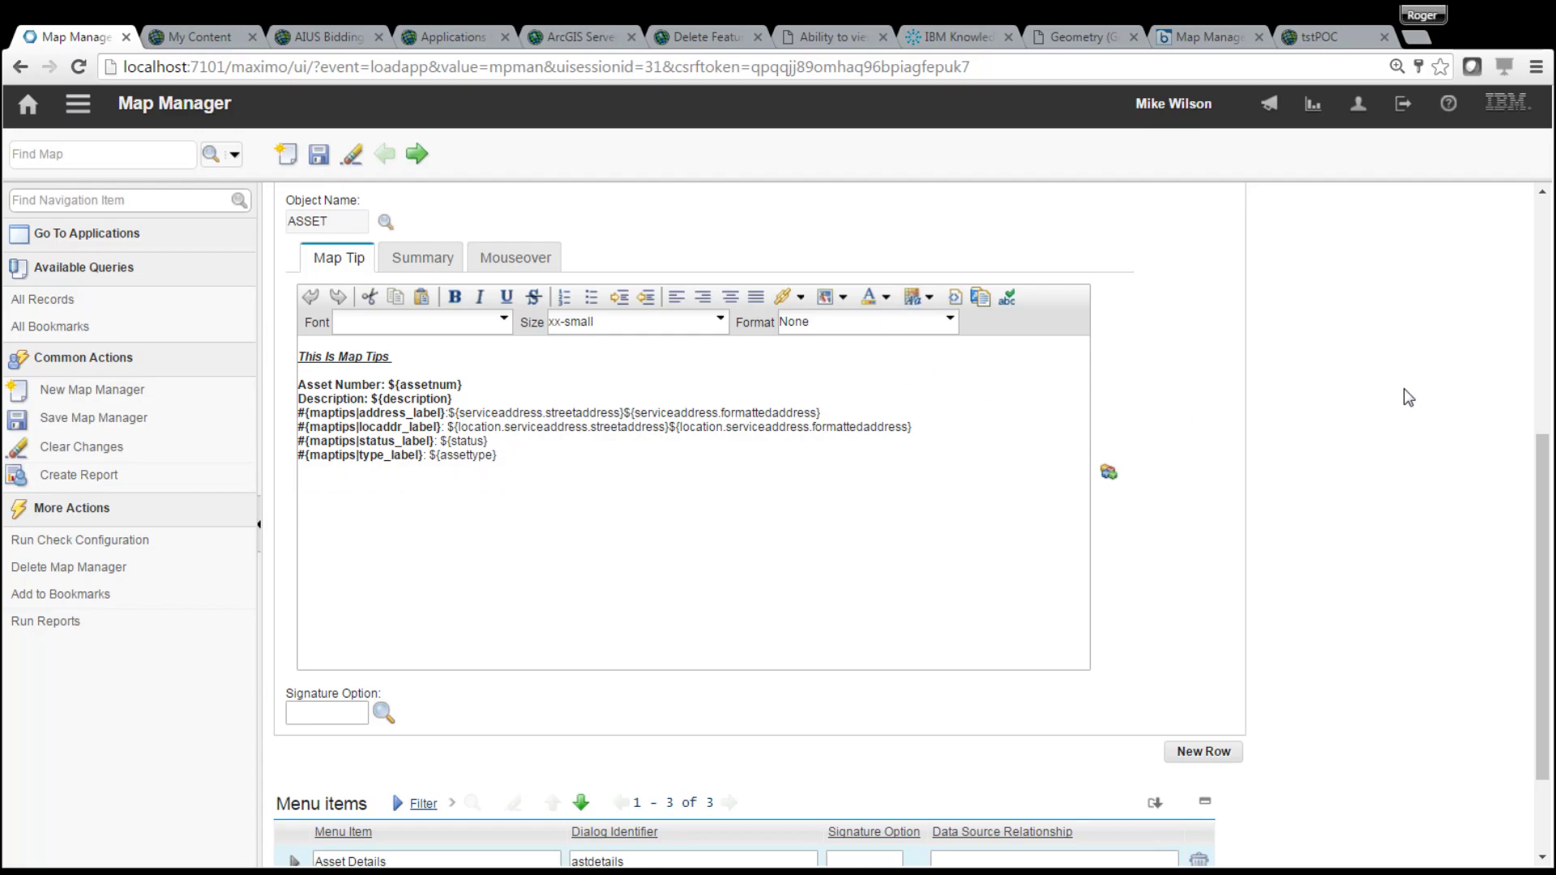
# Review the ASSET menu items and their dialog identifiers, and switch to the Application Designer application
pyautogui.scroll(-2, 1544, 482)
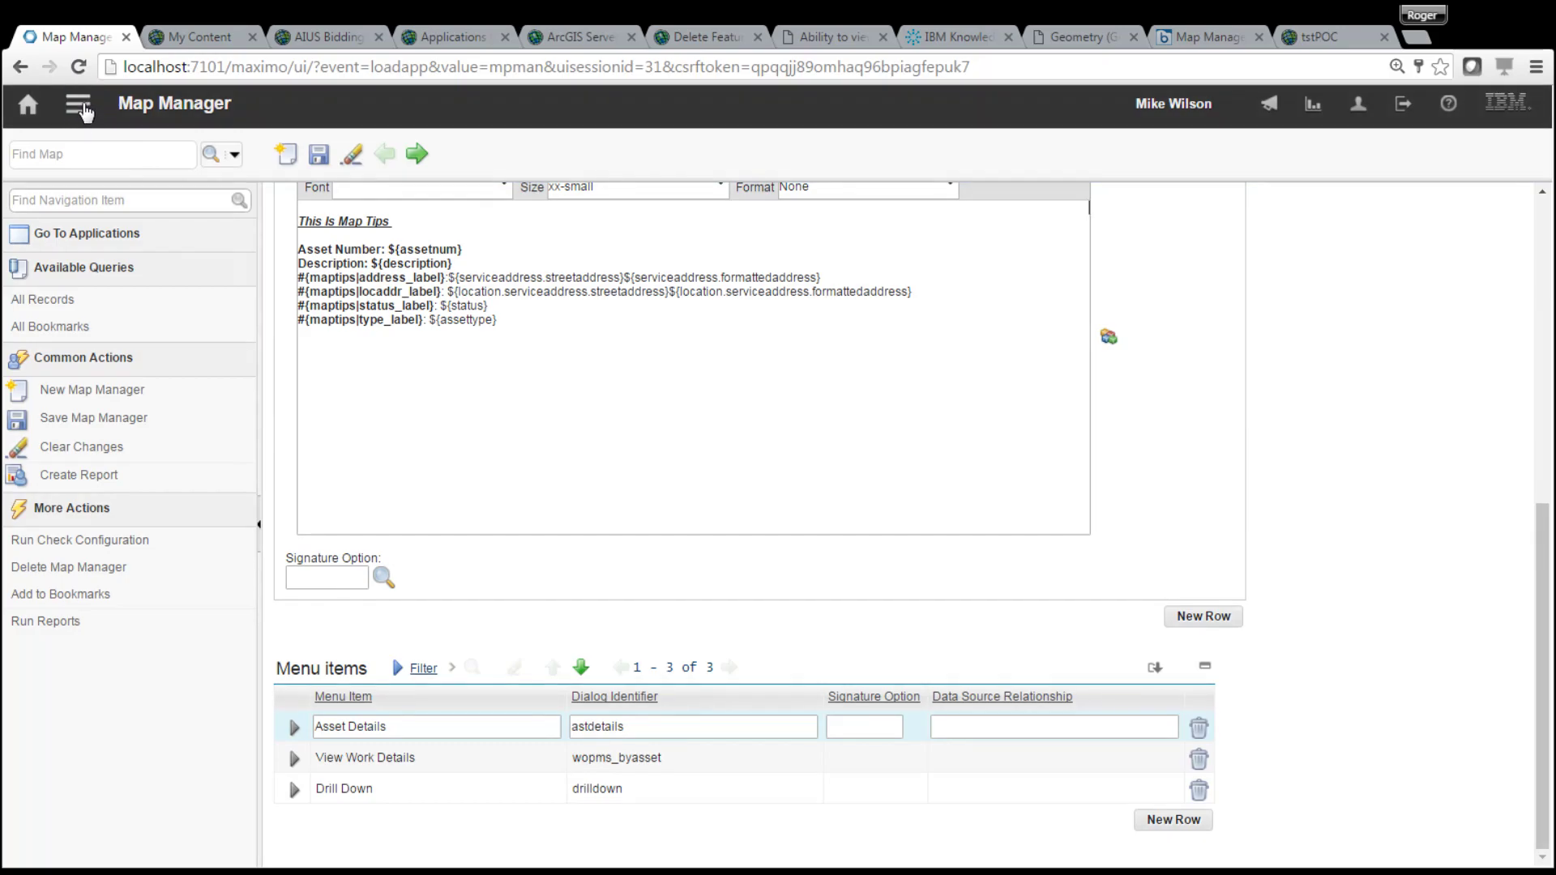
pyautogui.click(91, 103)
pyautogui.moveTo(258, 130)
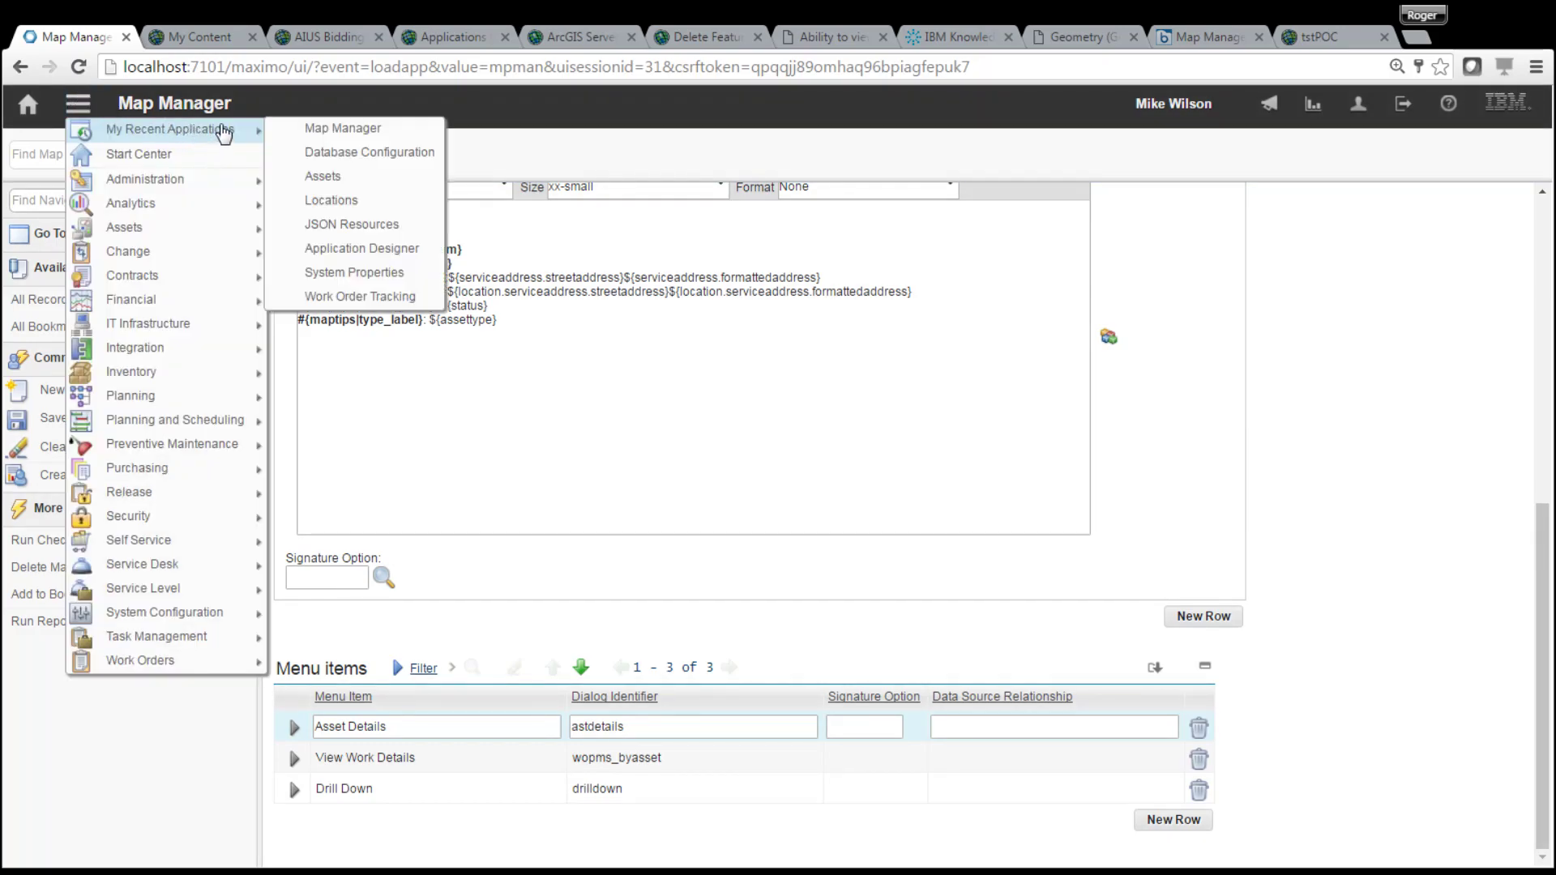
pyautogui.click(405, 258)
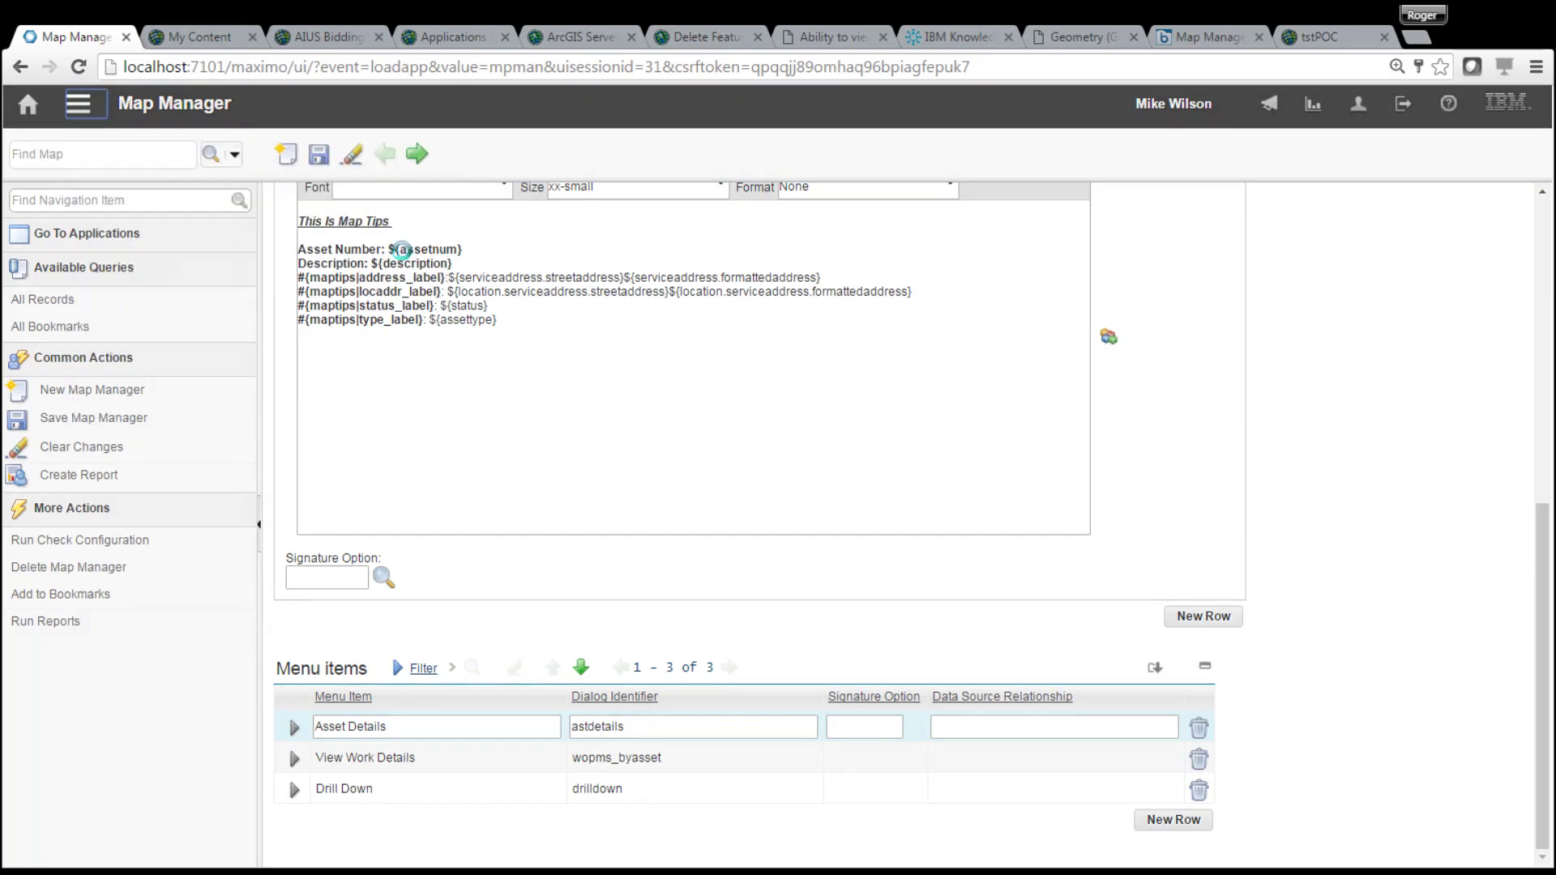
pyautogui.click(725, 523)
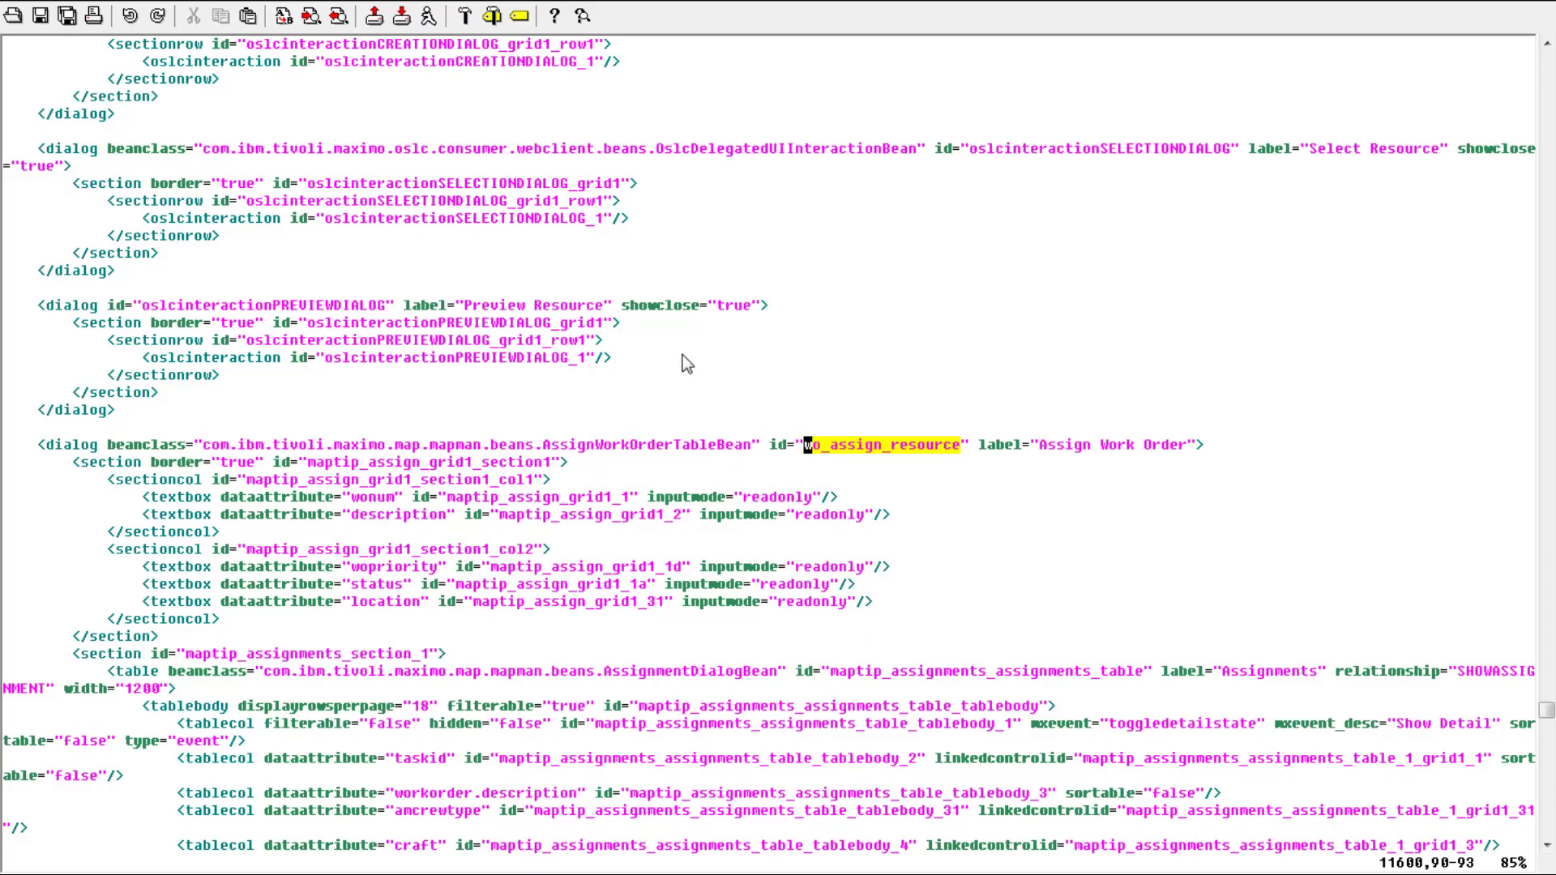
# Switch to the text editor and find the "astdetails" dialog definition in the XML file
pyautogui.click(874, 347)
pyautogui.press('/')
pyautogui.press('Up')
pyautogui.press('Up')
pyautogui.press('Up')
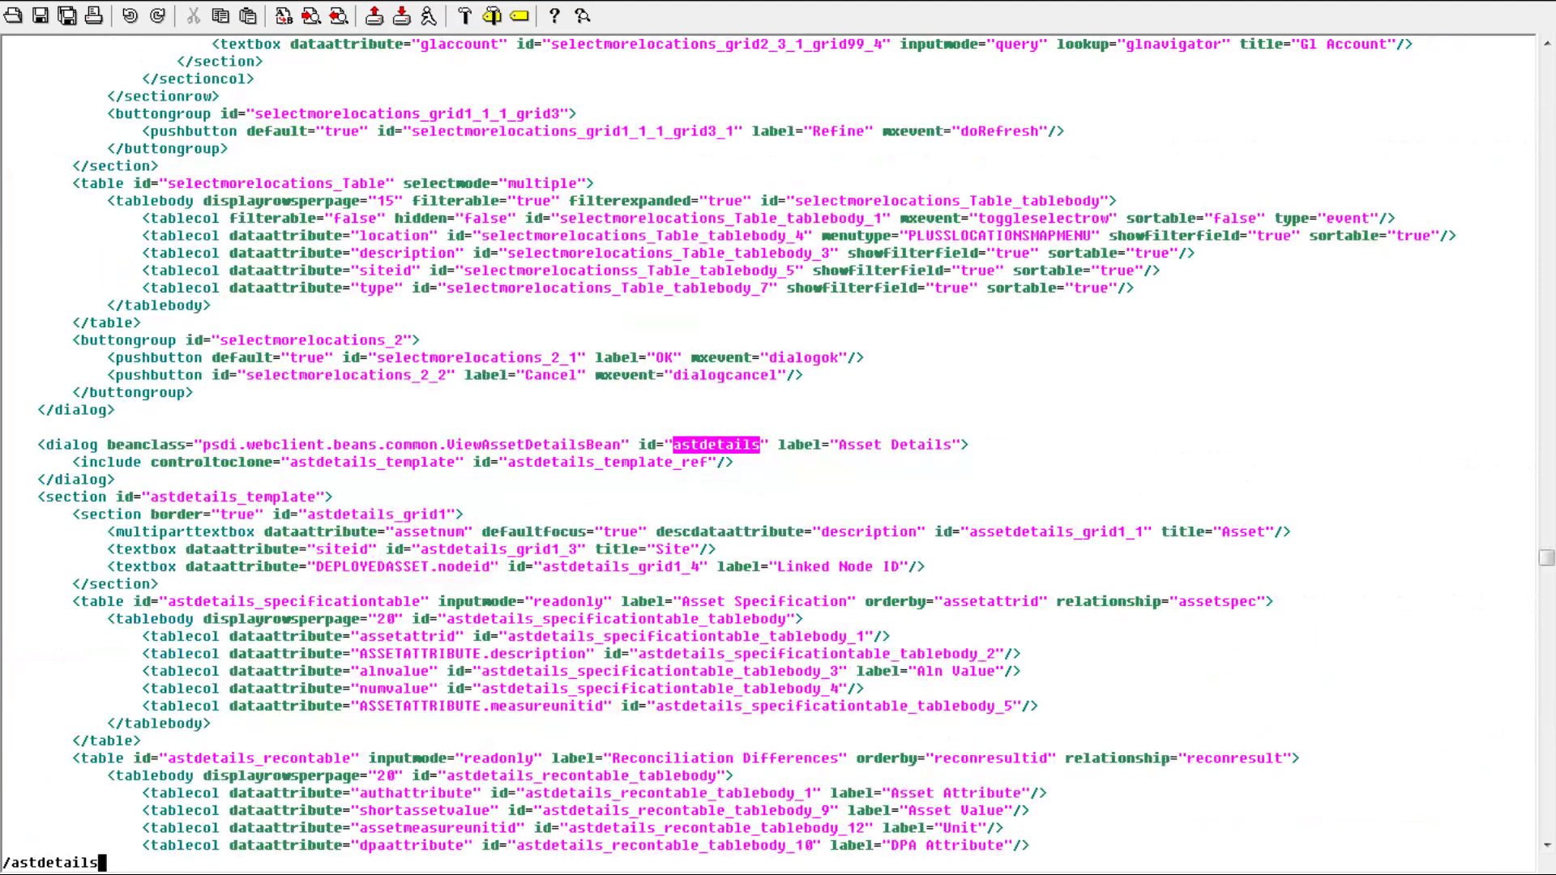
pyautogui.press('Return')
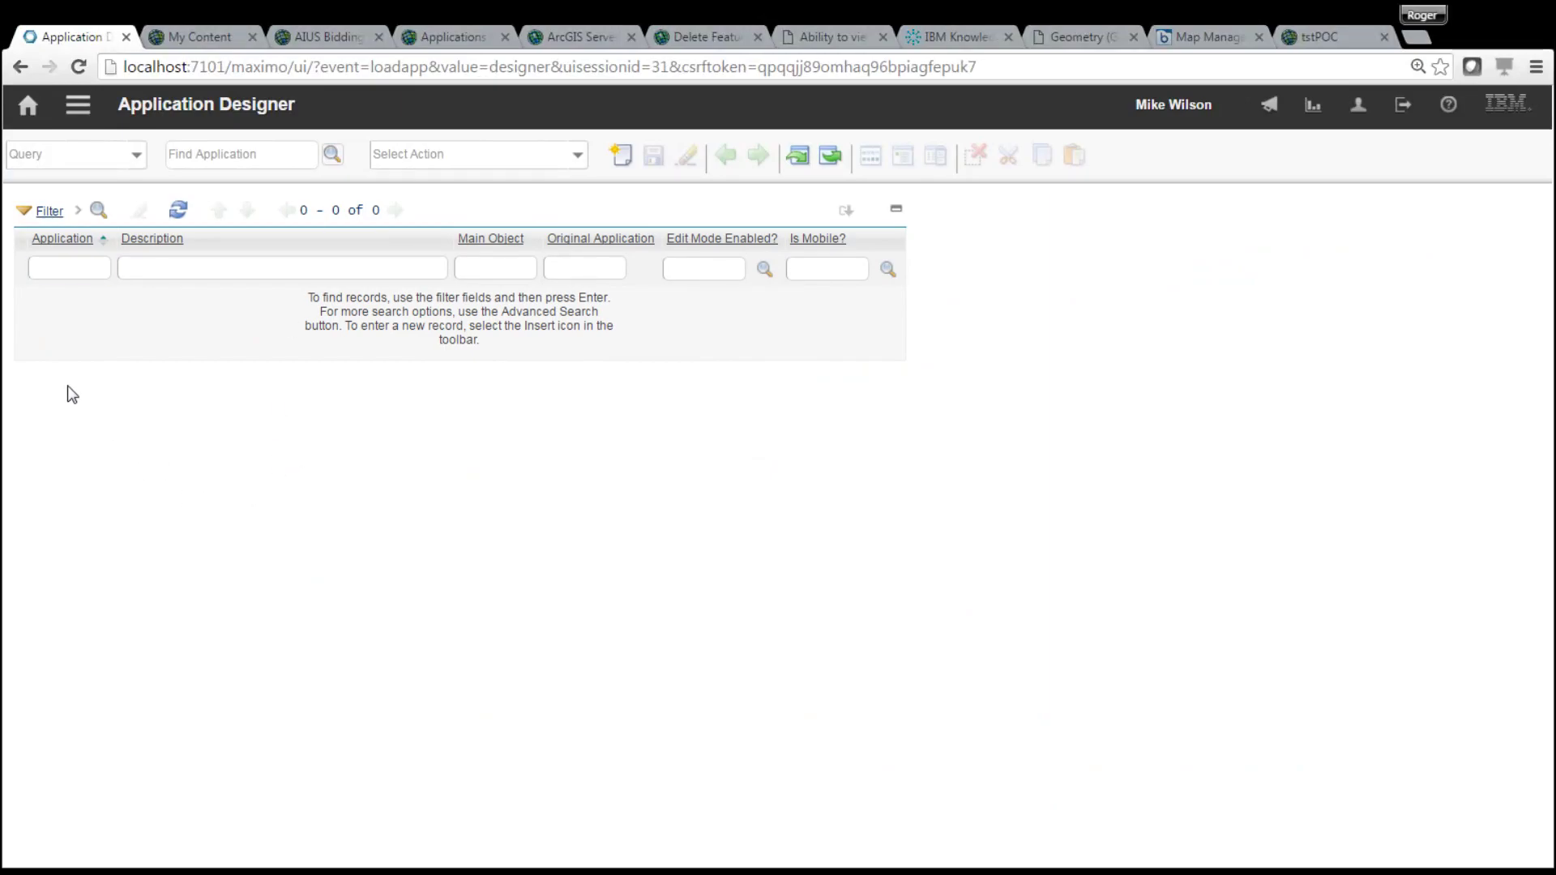
# Switch to the Map Manager application, list all maps and open the map tips of MAP1
pyautogui.click(78, 105)
pyautogui.moveTo(216, 132)
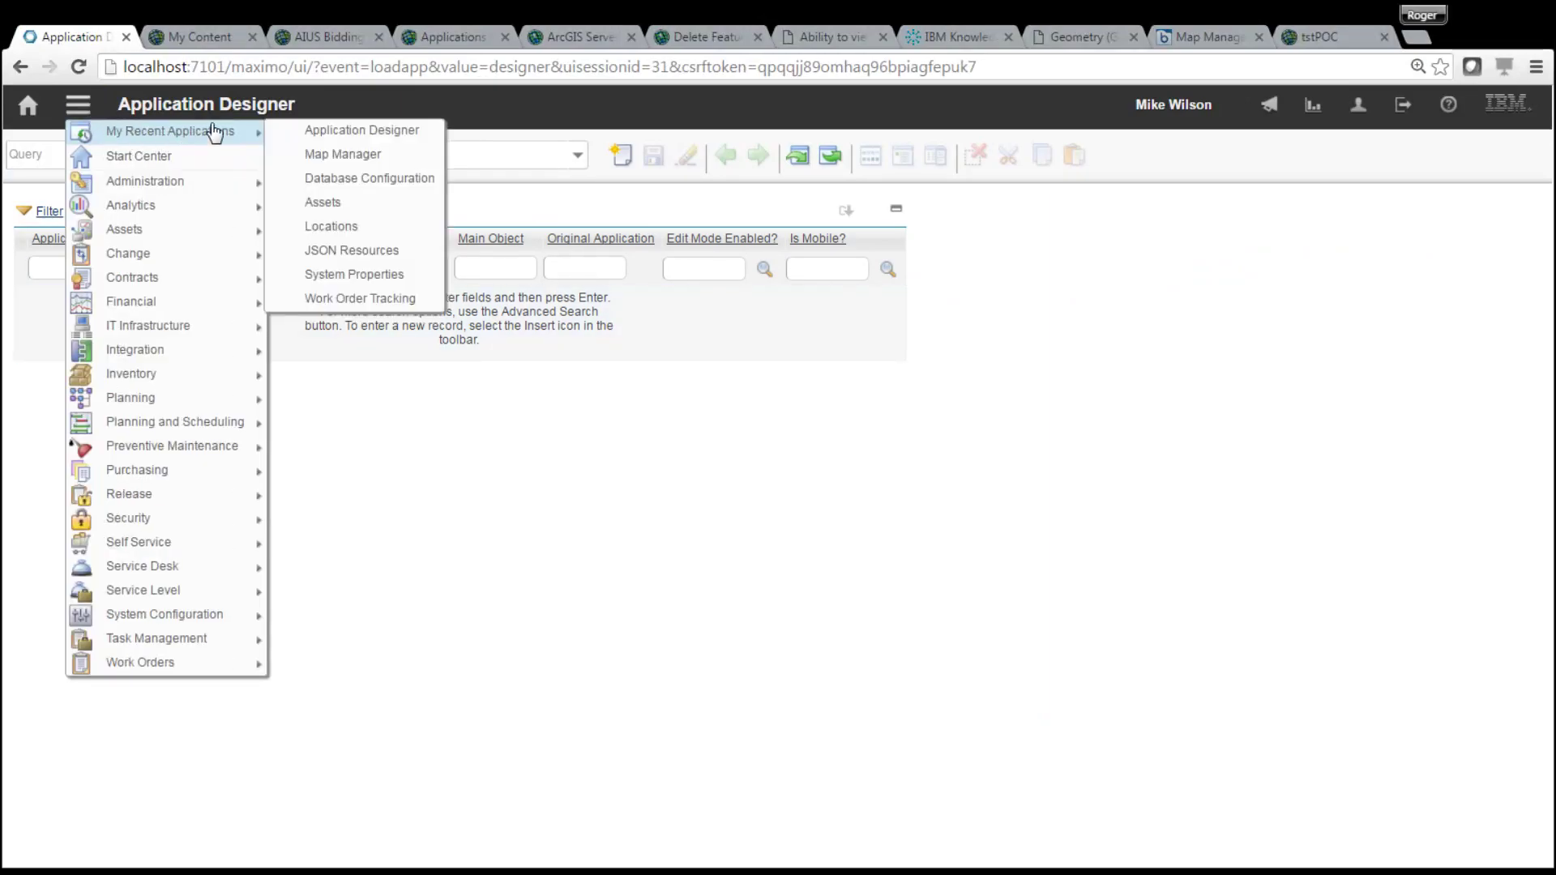
pyautogui.click(353, 162)
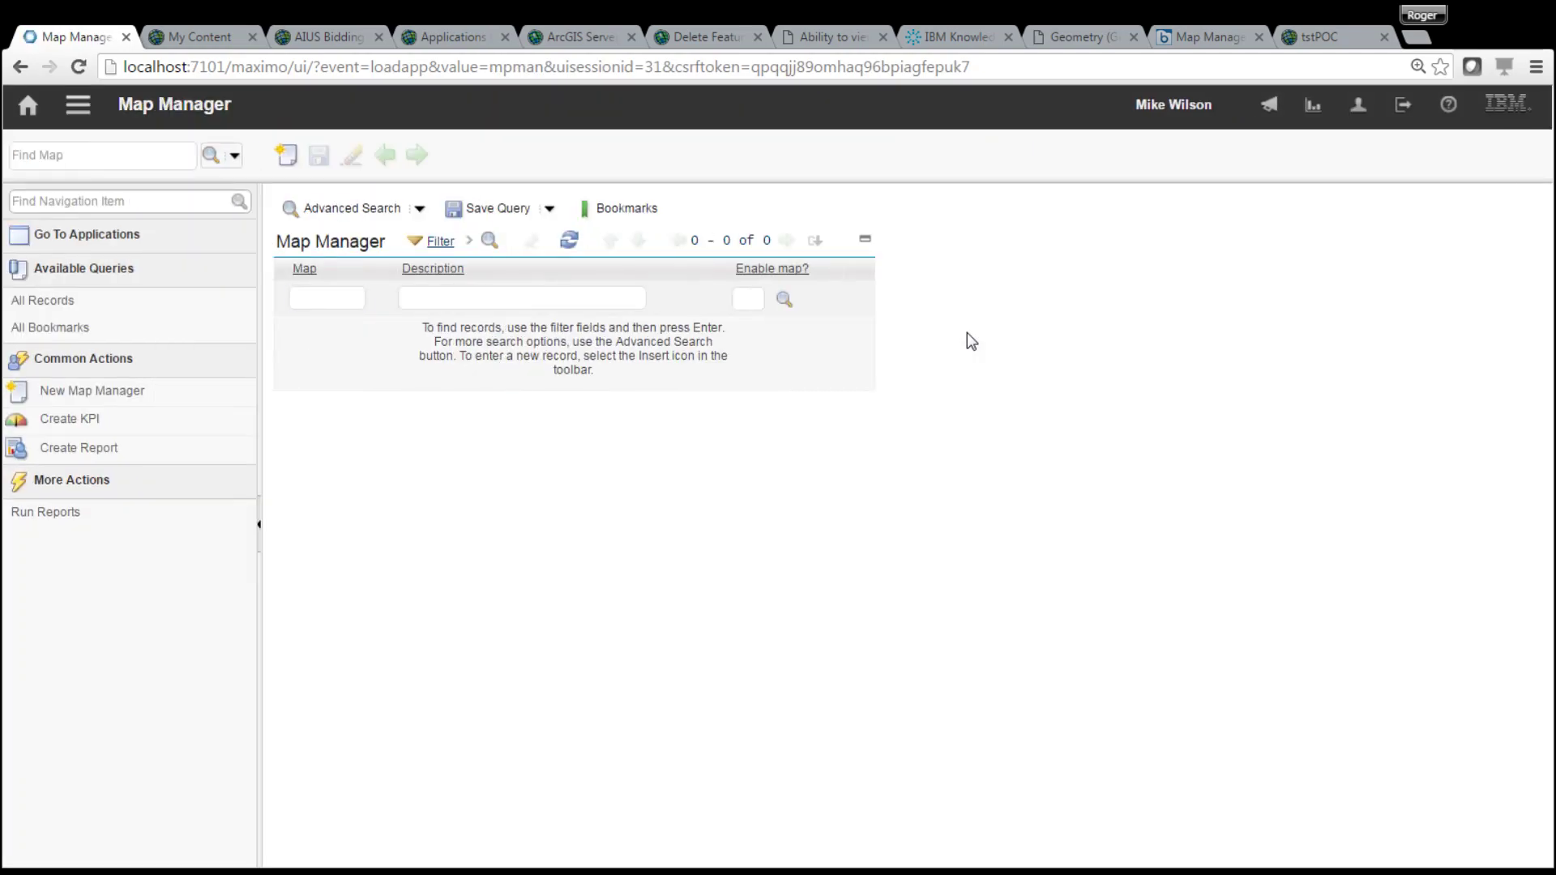
pyautogui.press('Return')
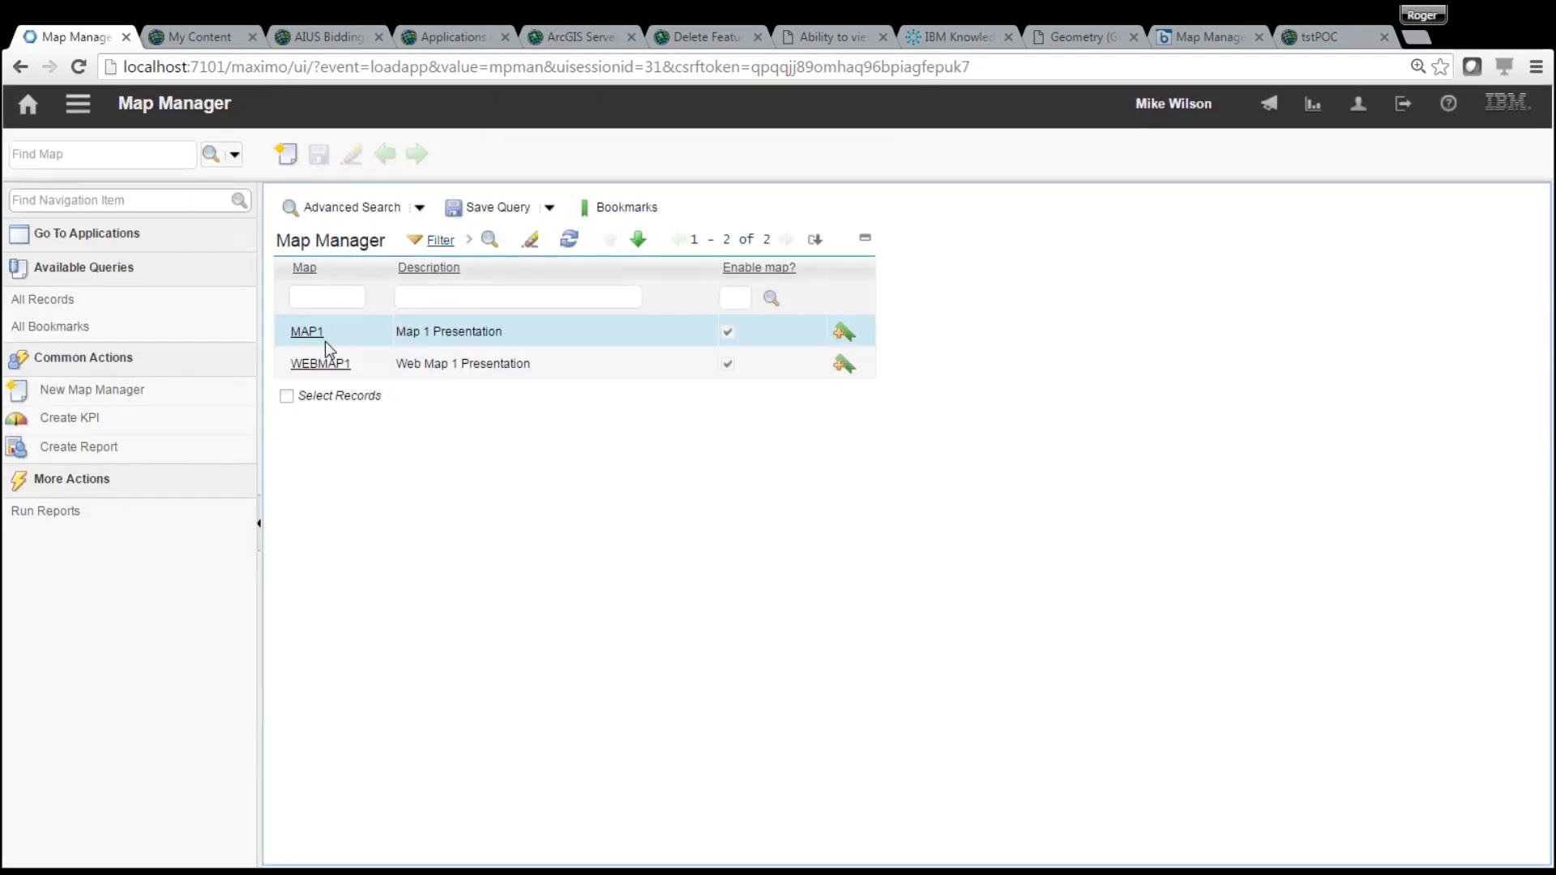
pyautogui.click(310, 332)
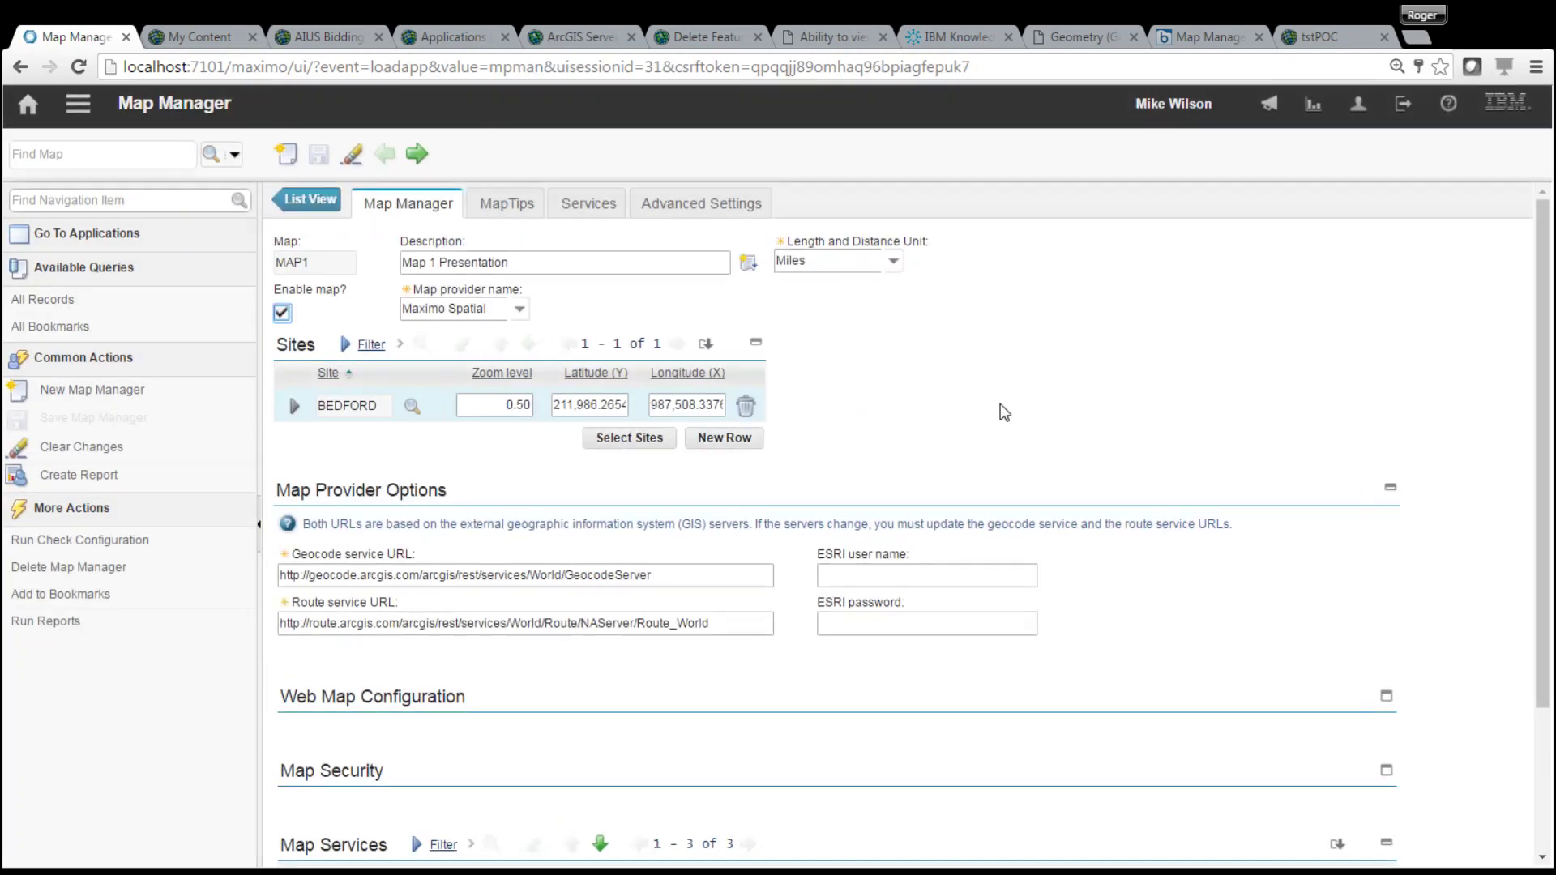
pyautogui.click(510, 205)
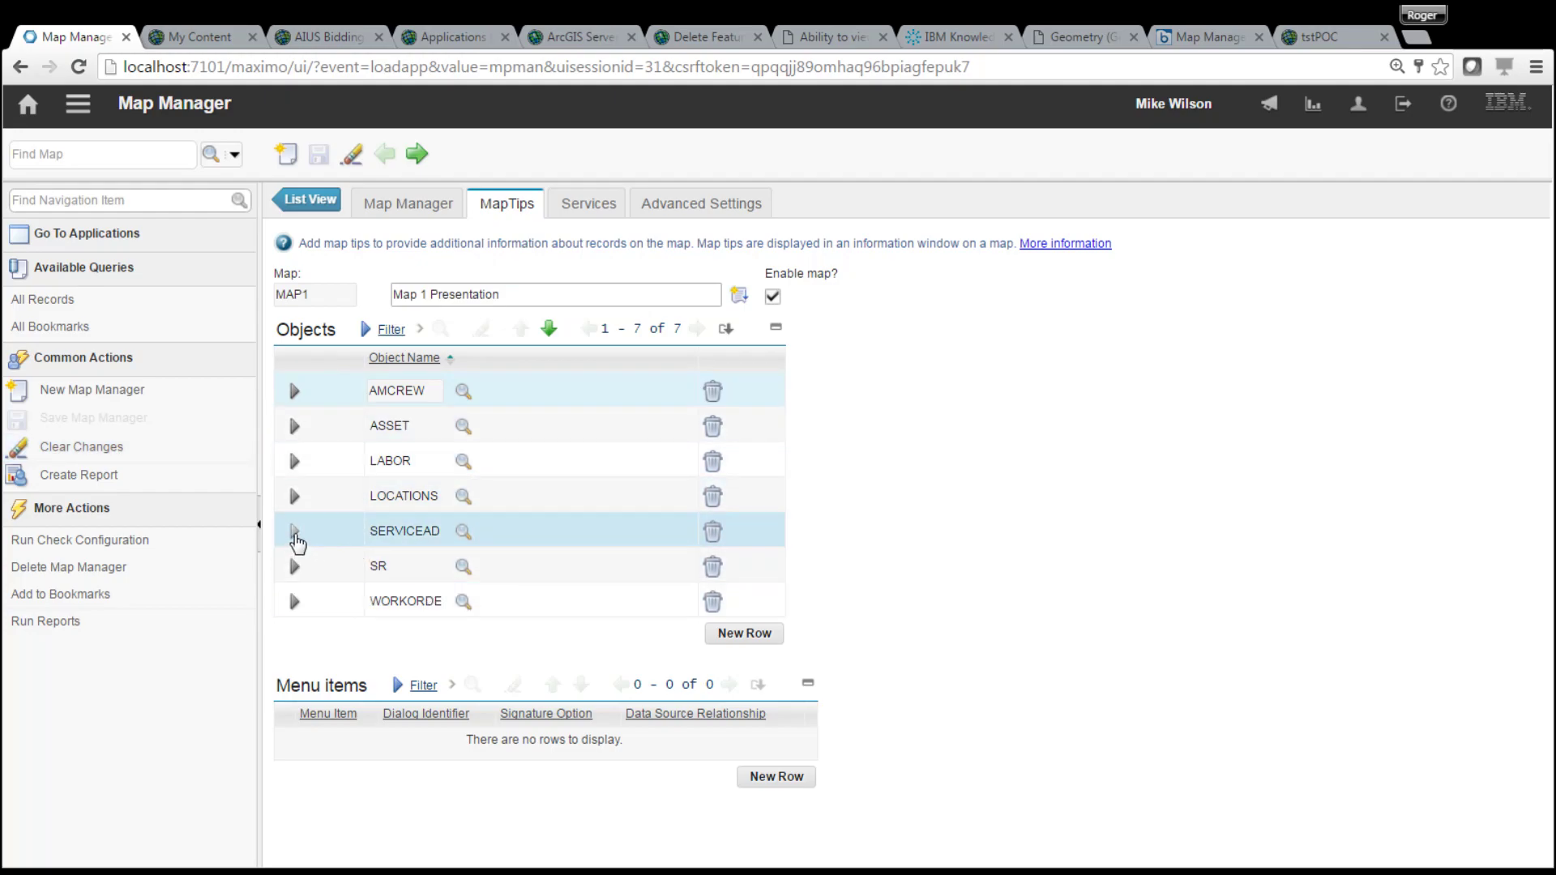
# Expand the service address object and review its map tip template
pyautogui.click(295, 532)
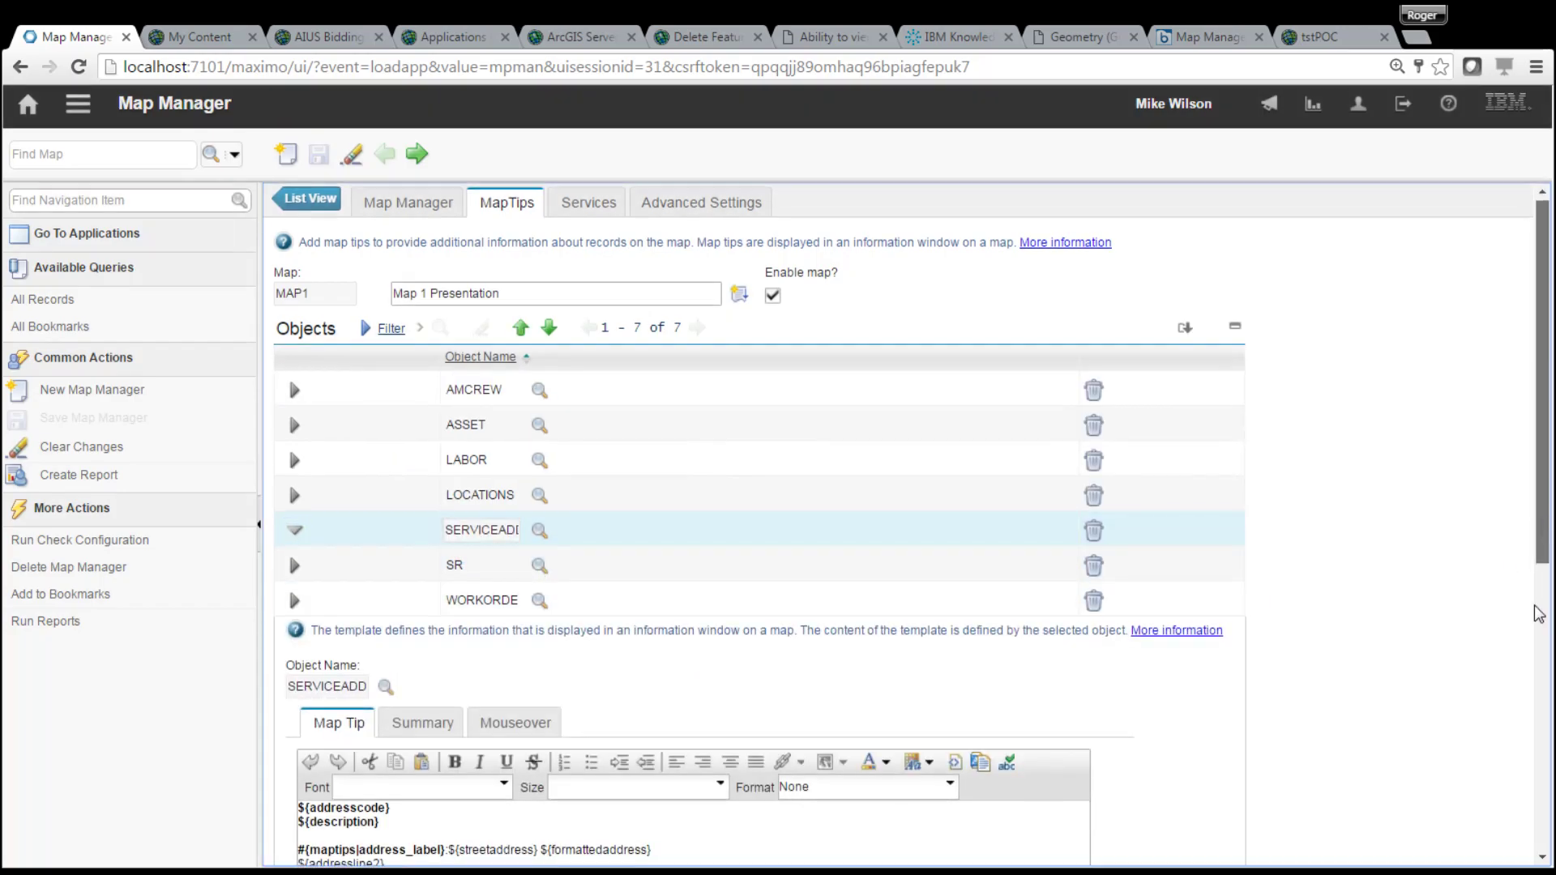
pyautogui.scroll(-8, 1105, 573)
pyautogui.scroll(3, 1105, 559)
pyautogui.scroll(1, 289, 270)
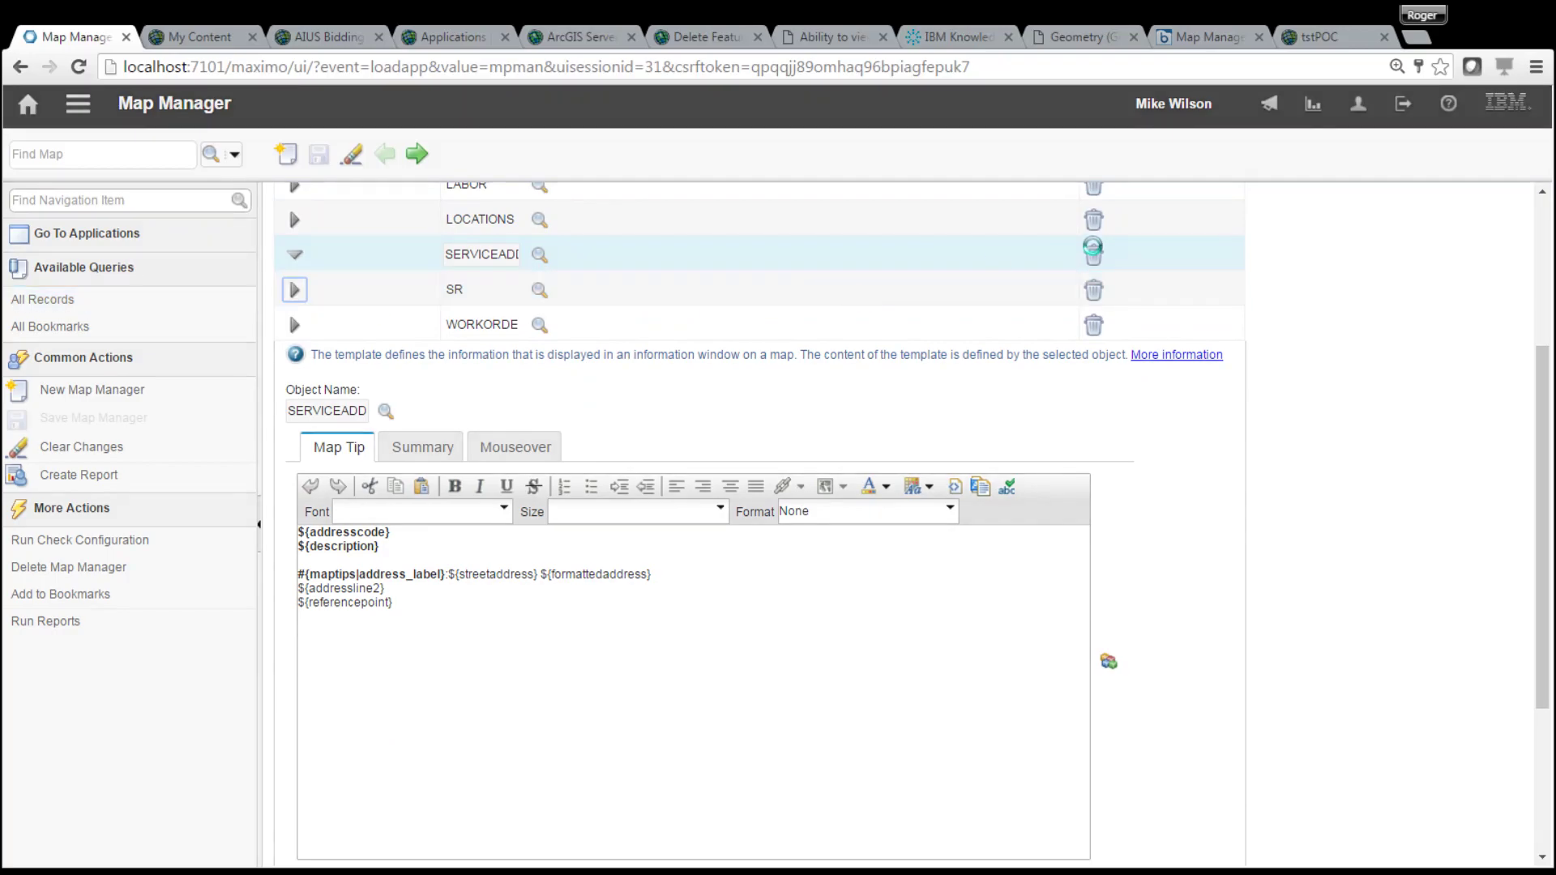
# Expand the SR object and review its map tip template and menu items
pyautogui.click(294, 289)
pyautogui.scroll(-4, 288, 311)
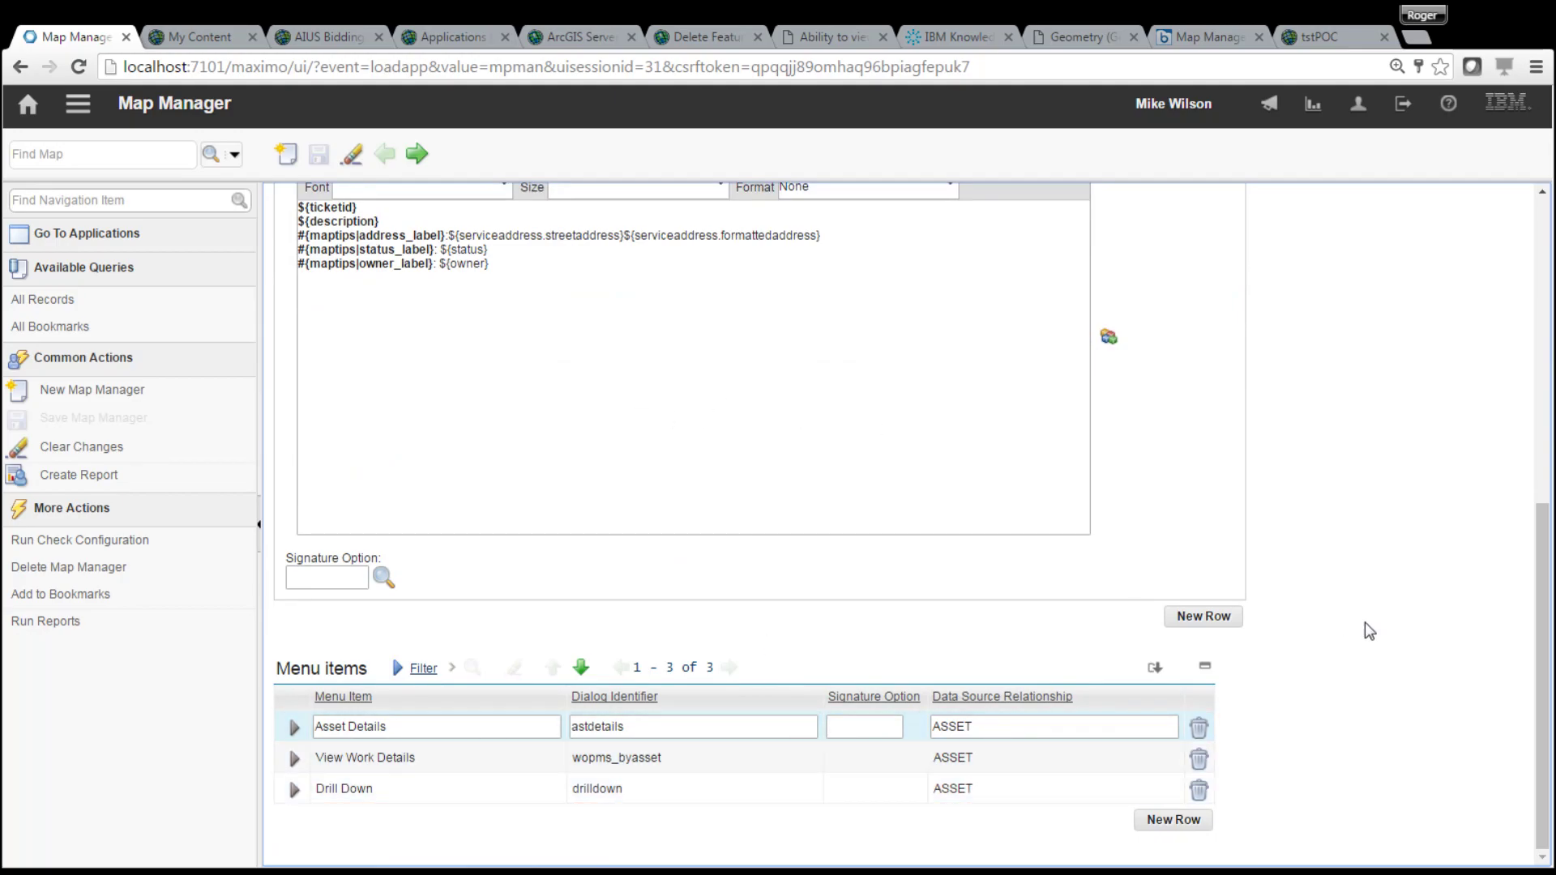
pyautogui.scroll(6, 1543, 656)
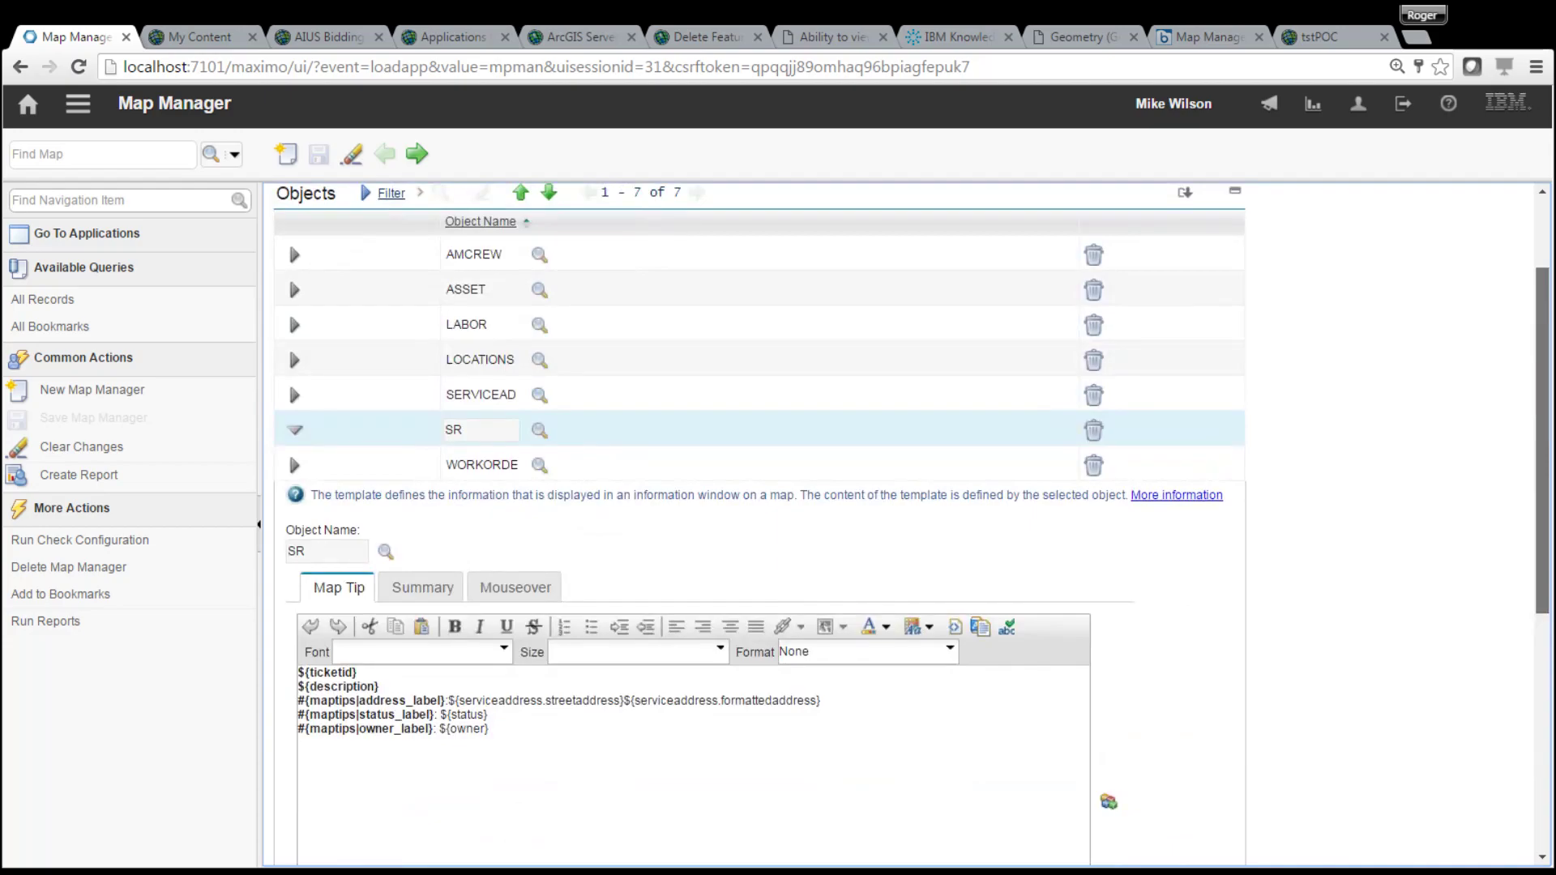
pyautogui.scroll(-6, 1120, 649)
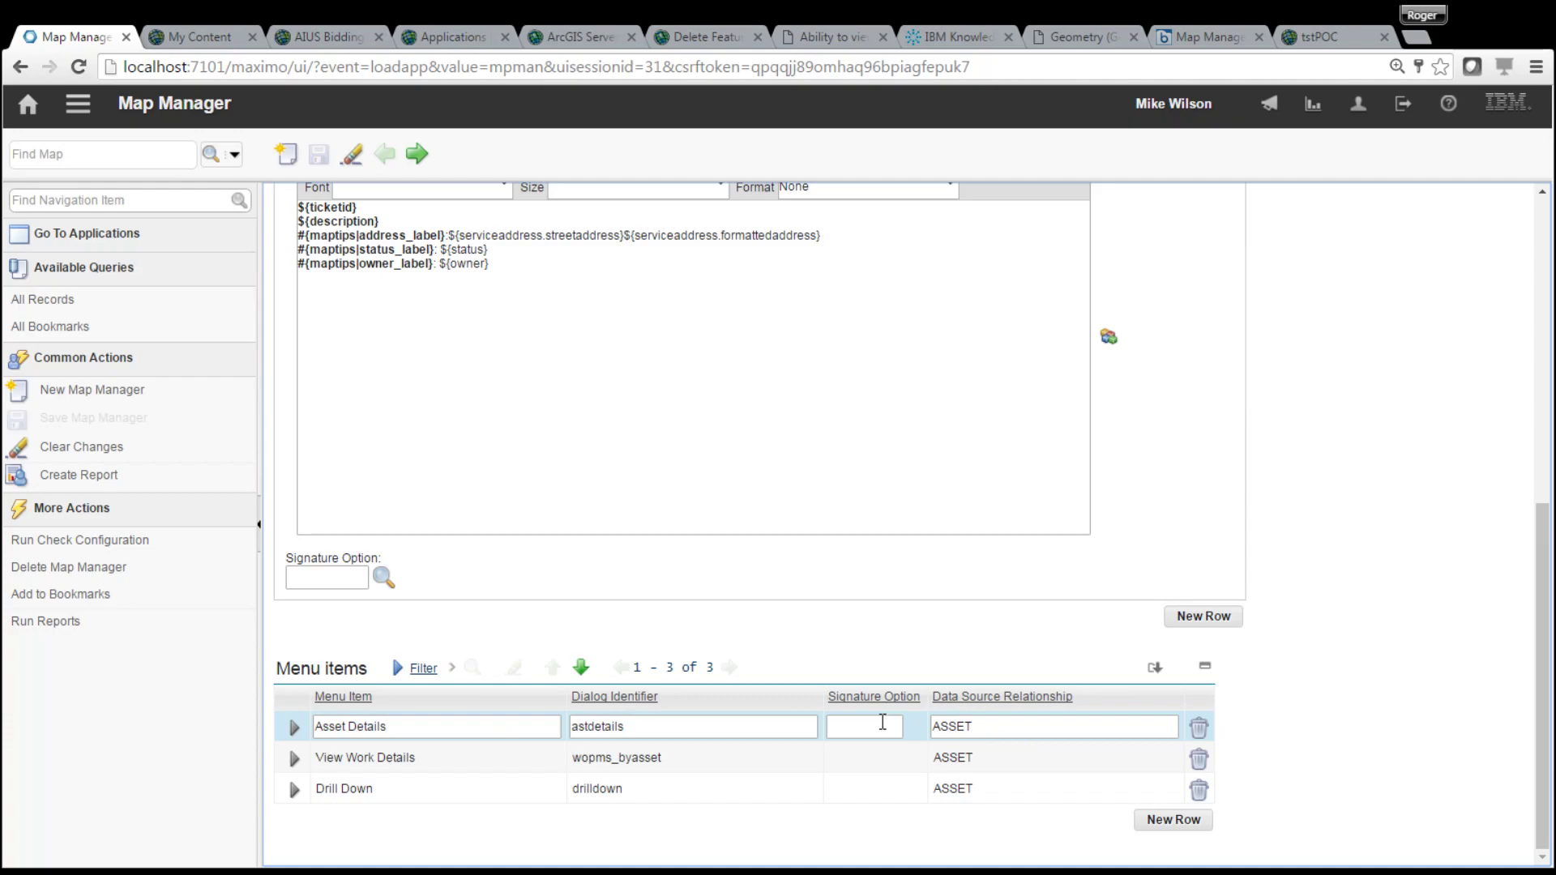
# Expand the Asset Details menu item of the SR object and examine its dialog identifier, signature option and data source relationship
pyautogui.click(302, 732)
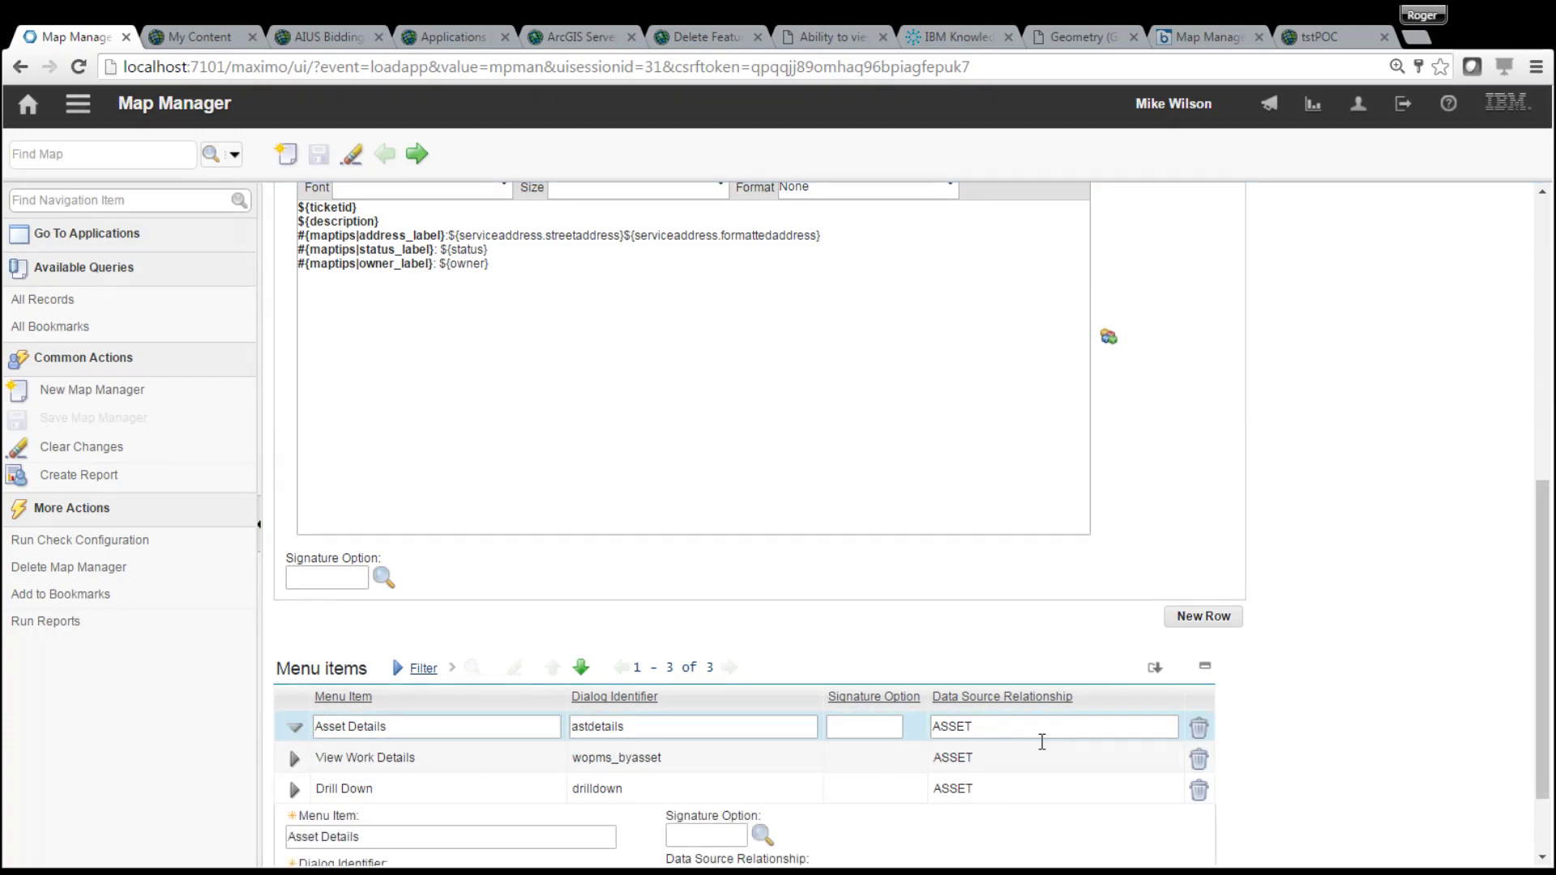
pyautogui.scroll(-3, 1546, 724)
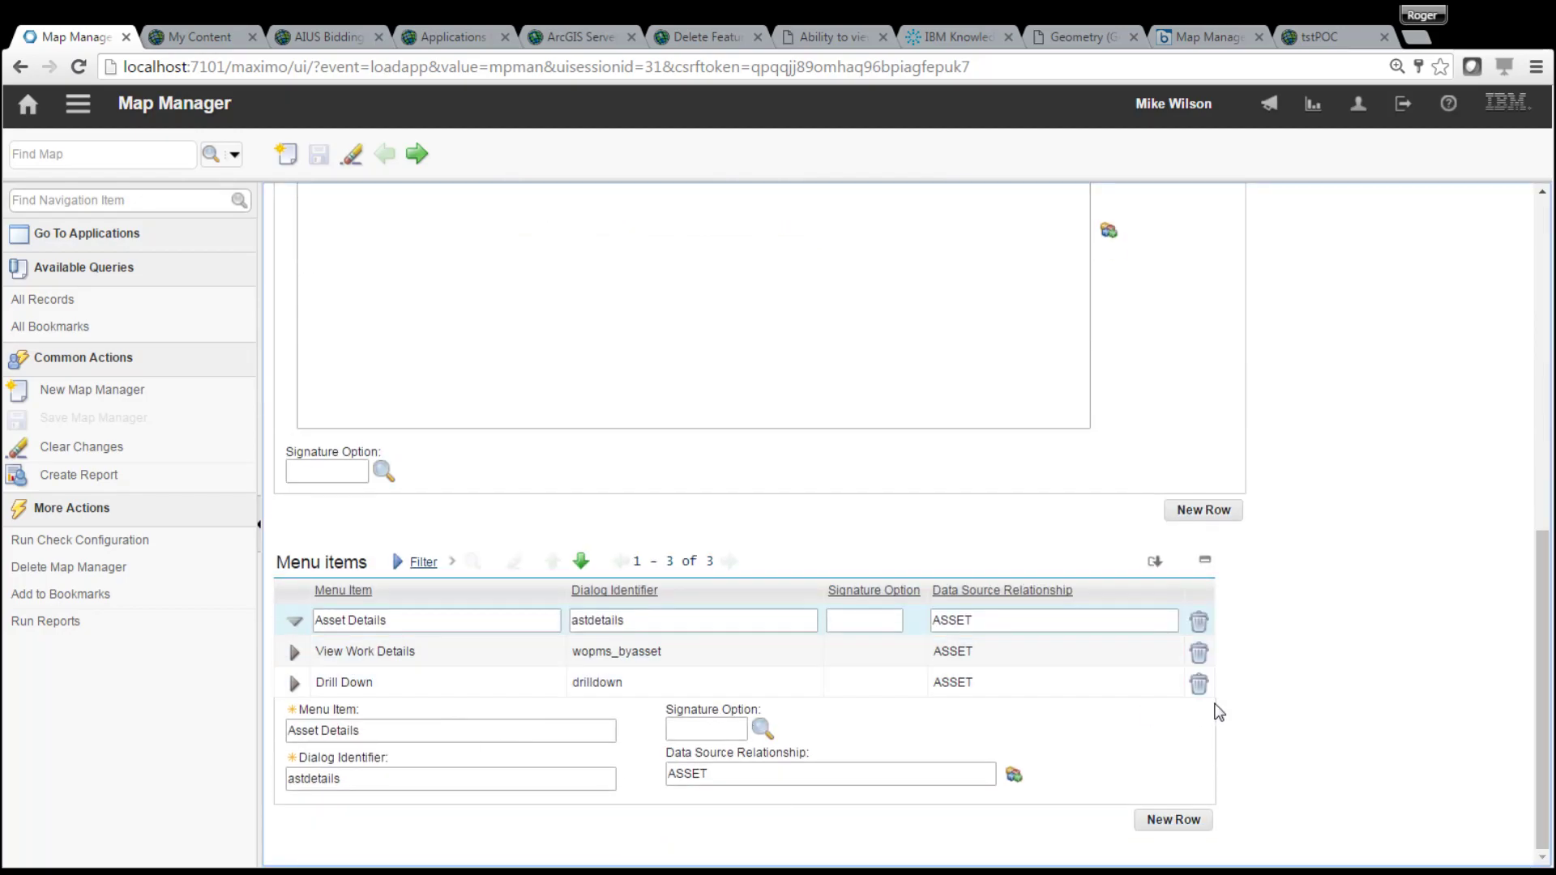
pyautogui.moveTo(1542, 688); pyautogui.dragTo(1543, 357)
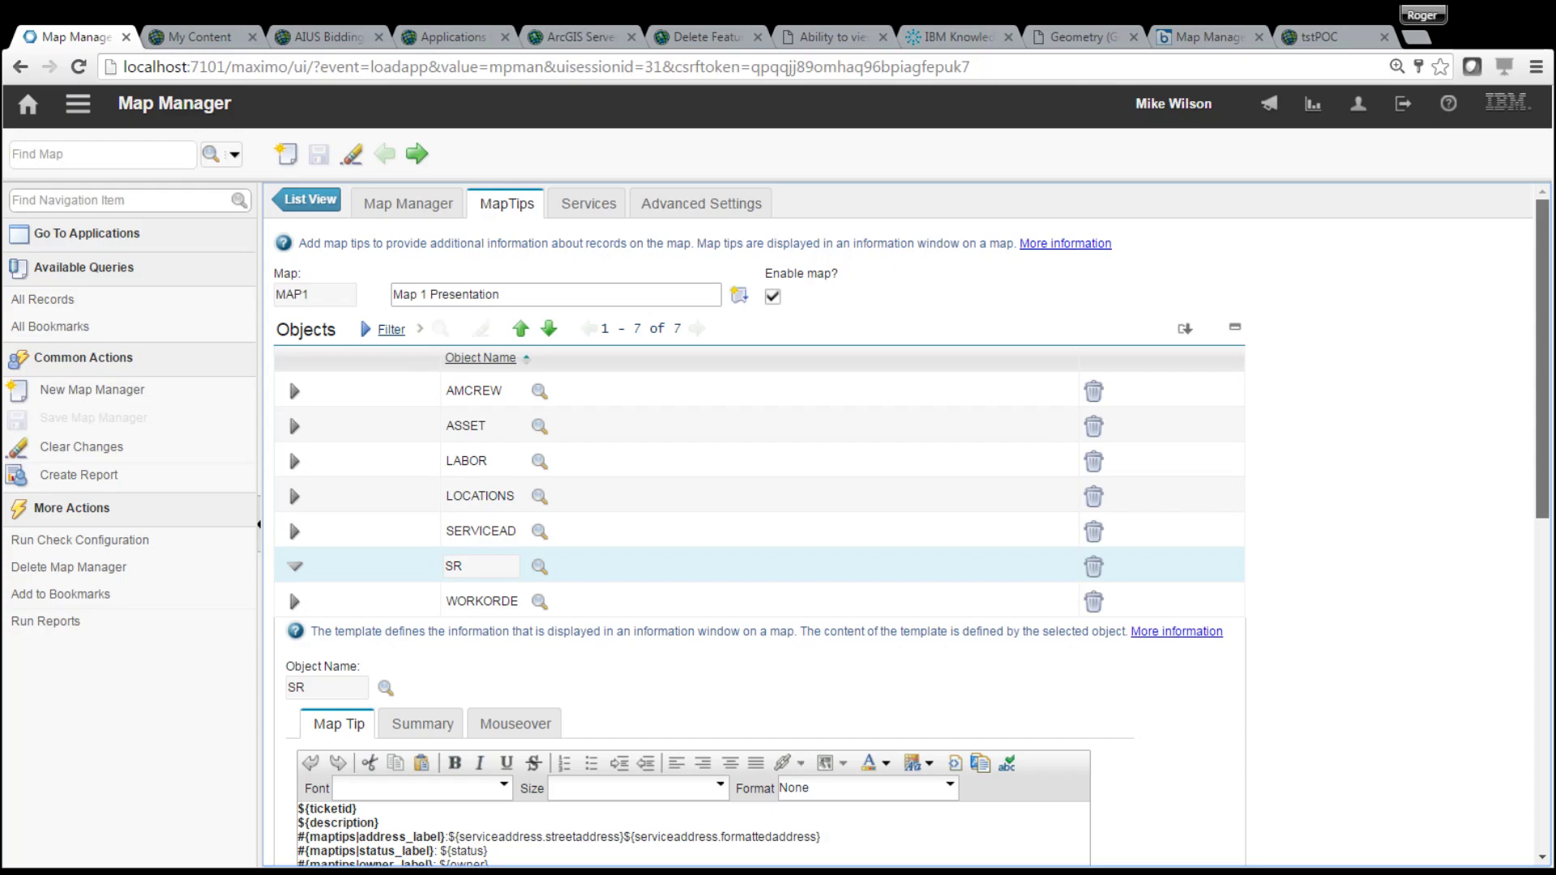
# Show the Summary template of the SR object and review it together with the object's menu items
pyautogui.scroll(-2, 847, 474)
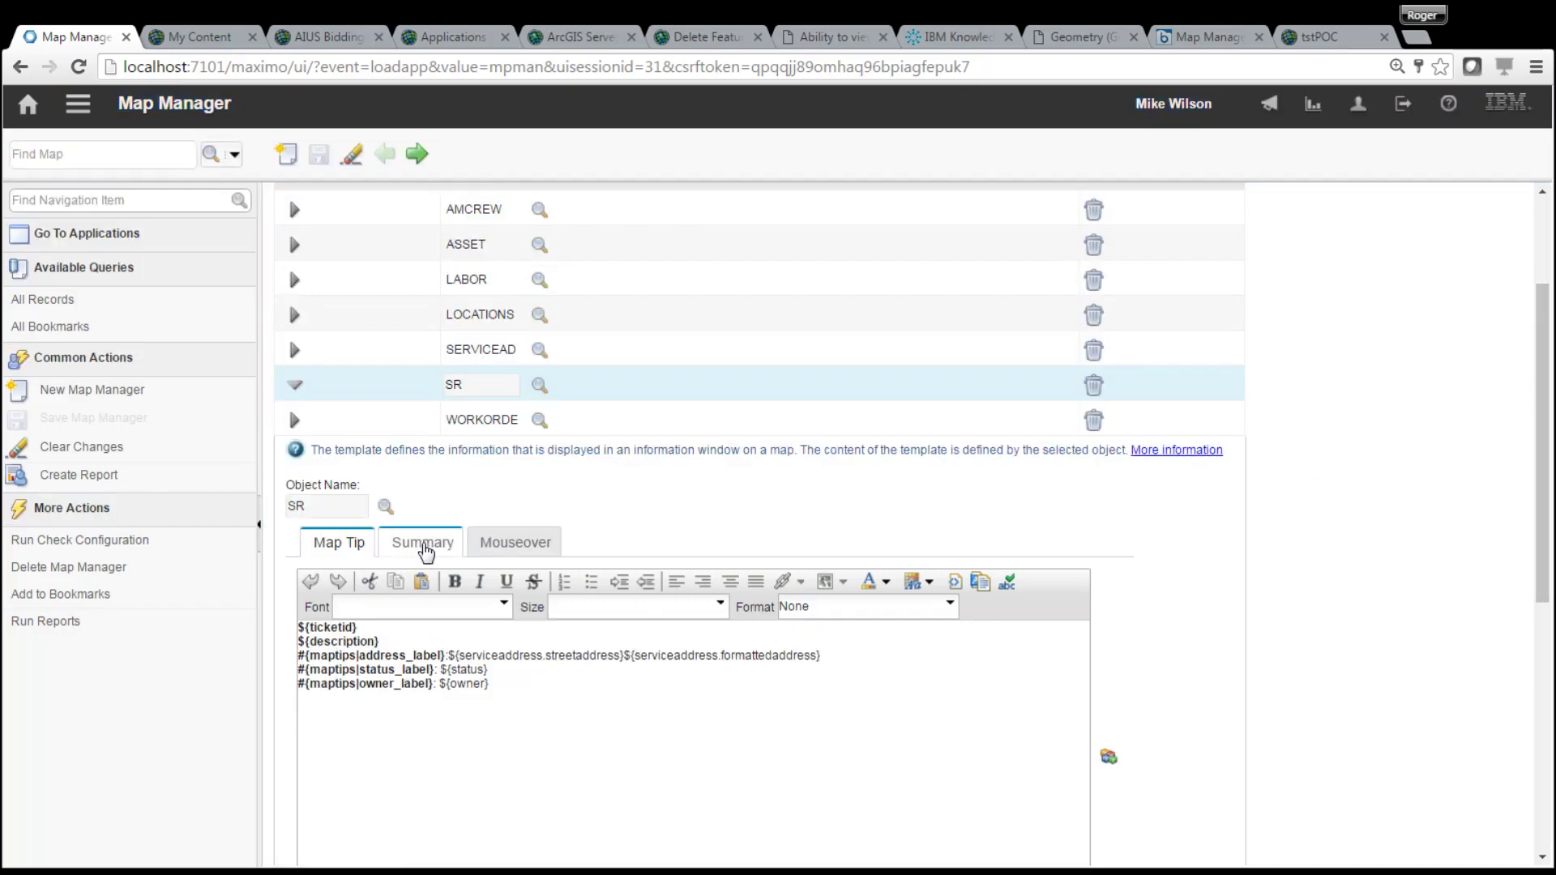
pyautogui.scroll(-6, 1320, 454)
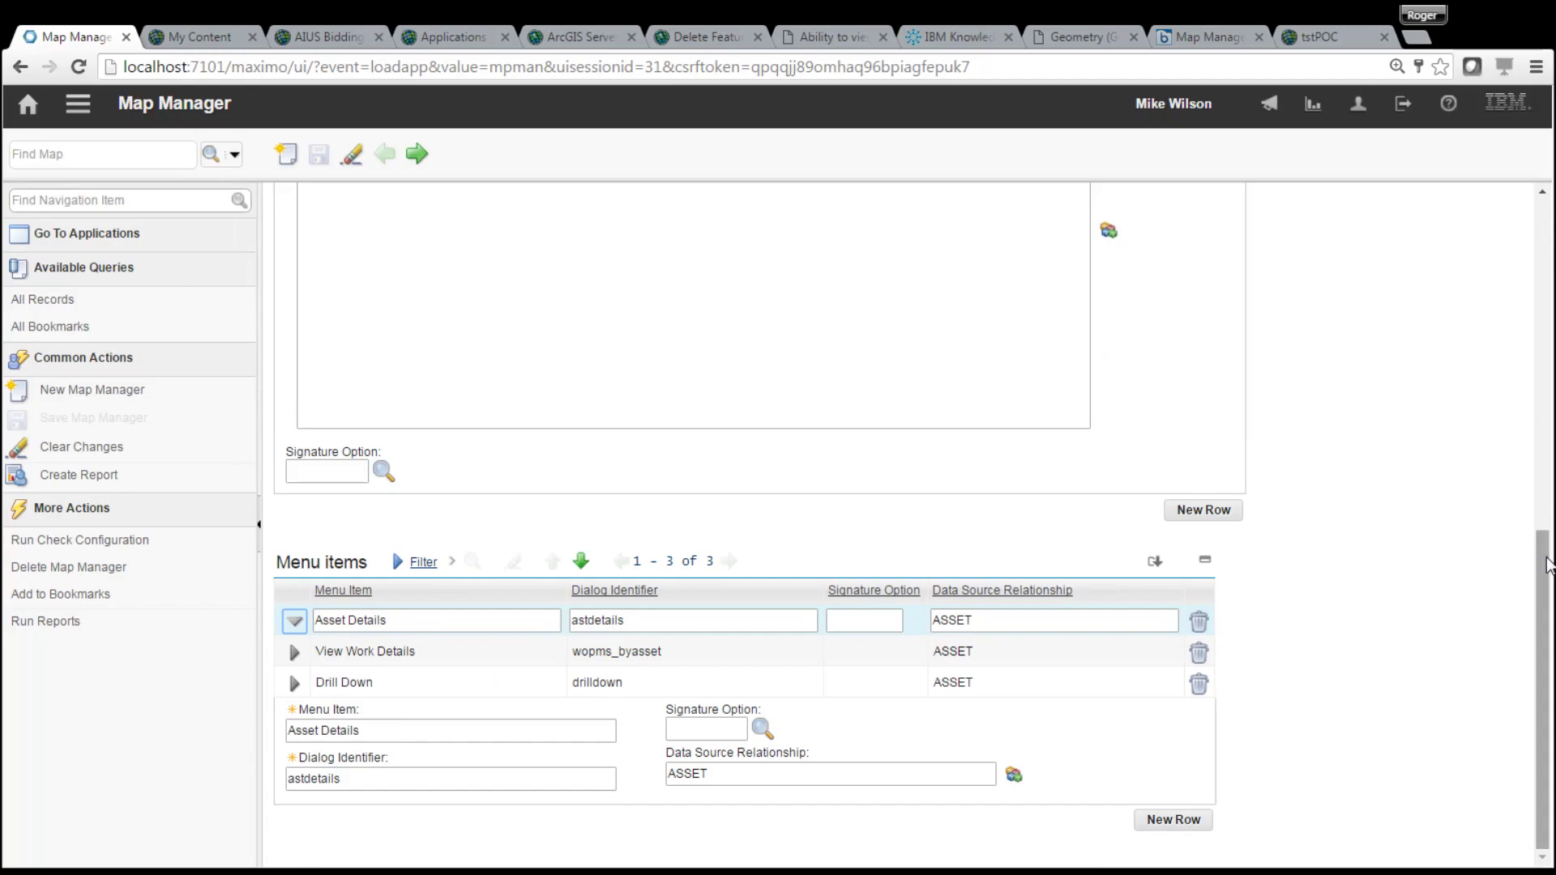
pyautogui.moveTo(1545, 572); pyautogui.dragTo(1546, 240)
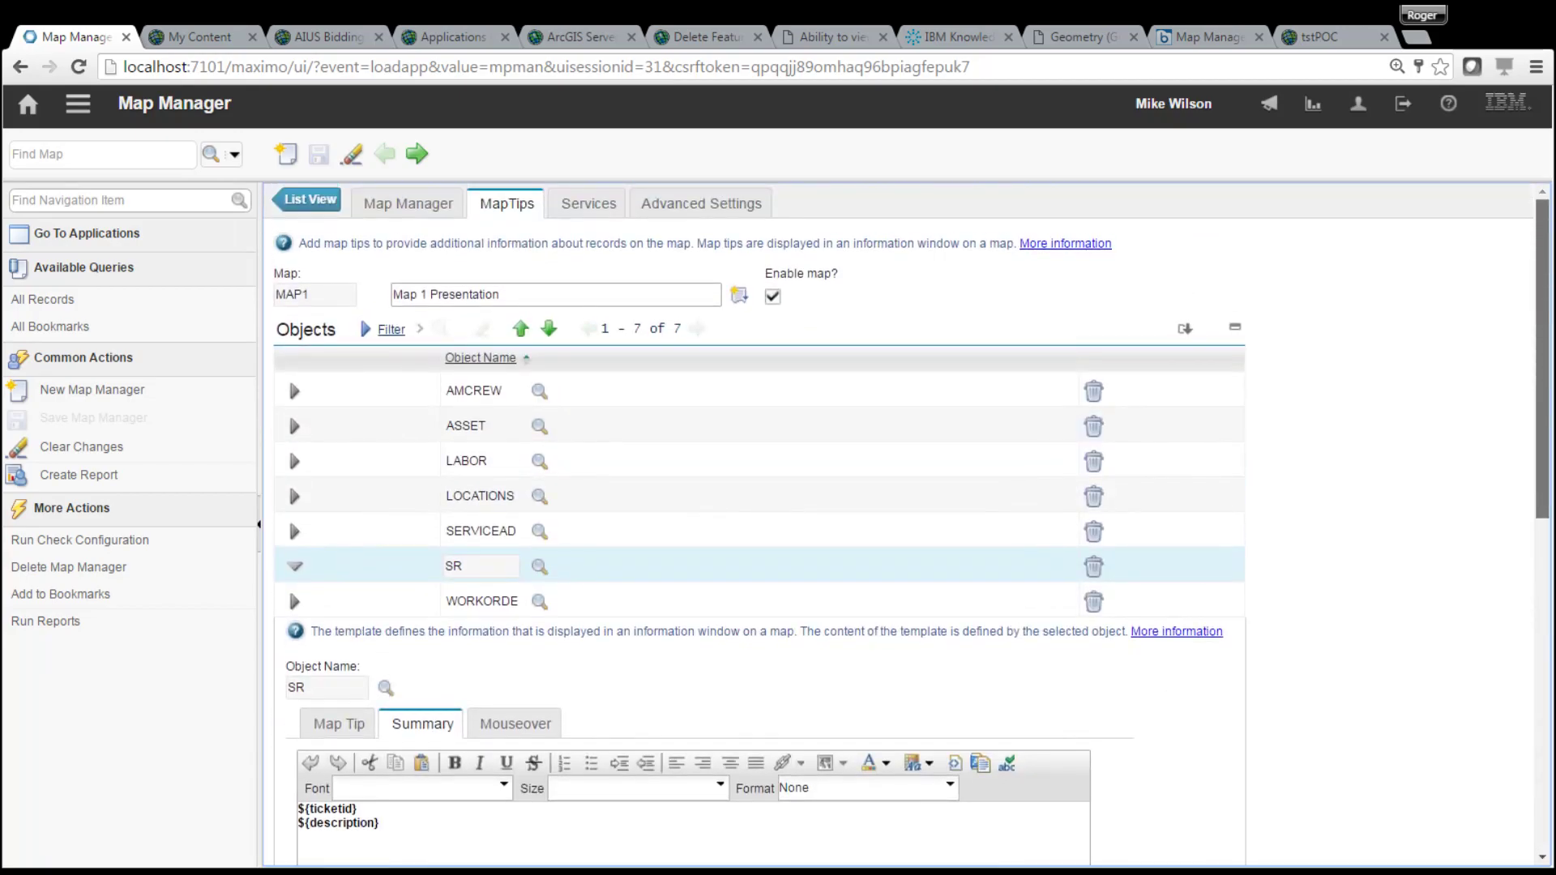
pyautogui.scroll(-8, 289, 377)
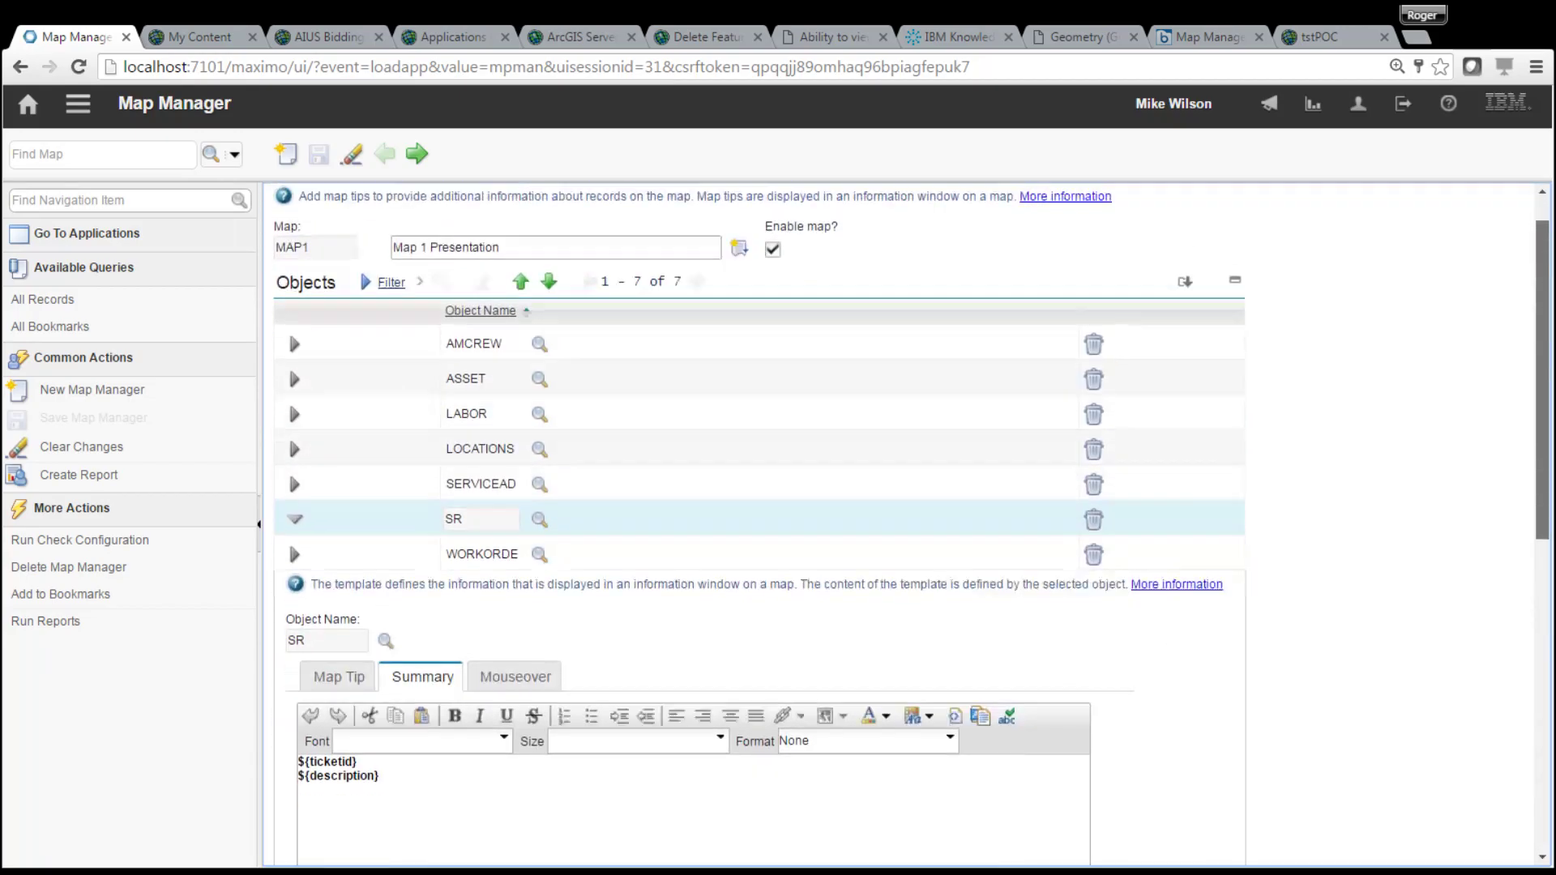
pyautogui.moveTo(1543, 575); pyautogui.dragTo(1543, 368)
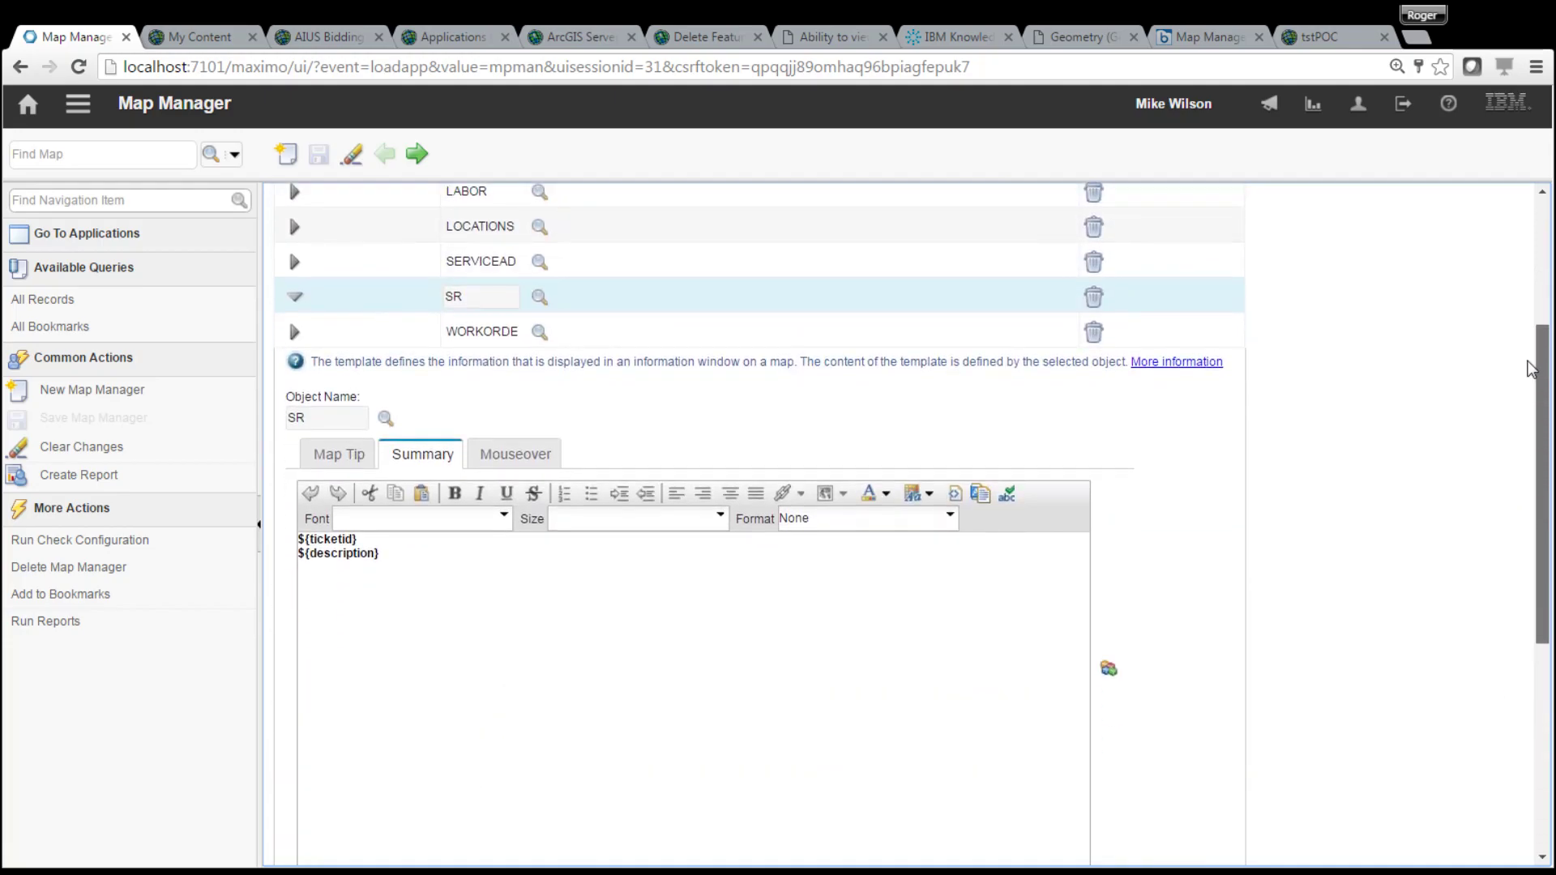